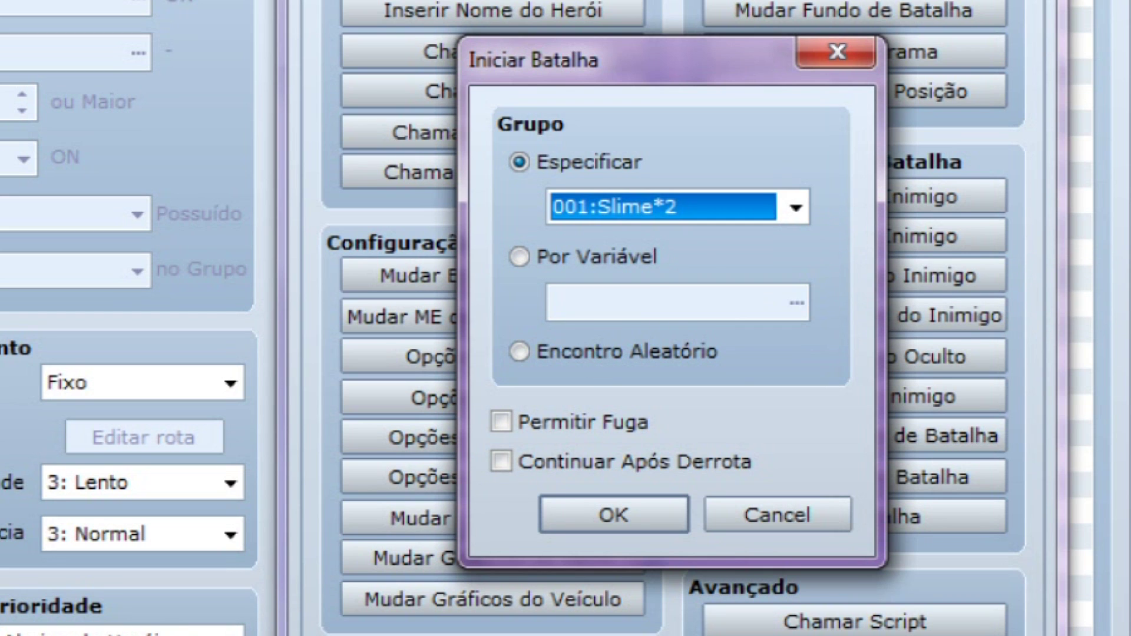
- Try the battle command with a random encounter as the group and continuing after defeat enabled, discarding the settings
left_click_drag(744, 65, 697, 63)
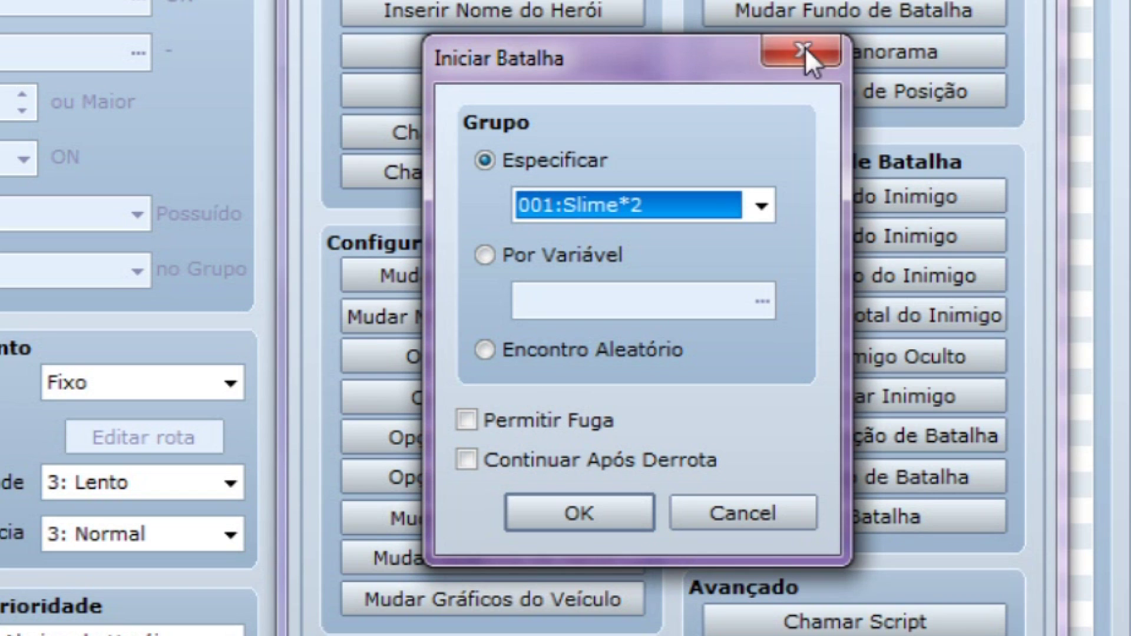
left_click(487, 349)
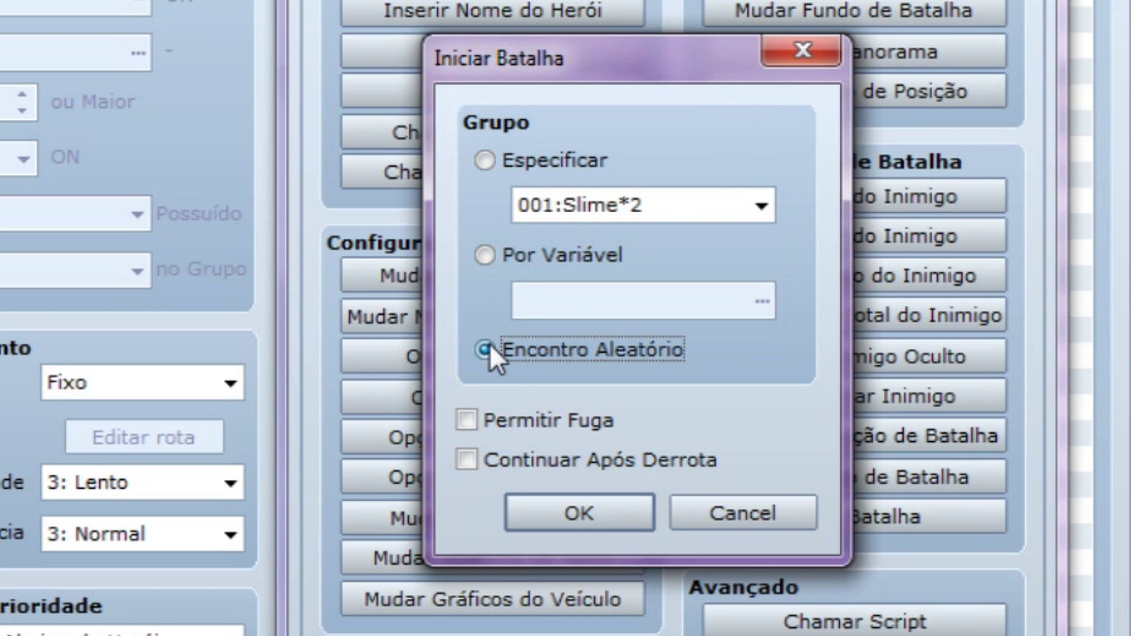
left_click(483, 419)
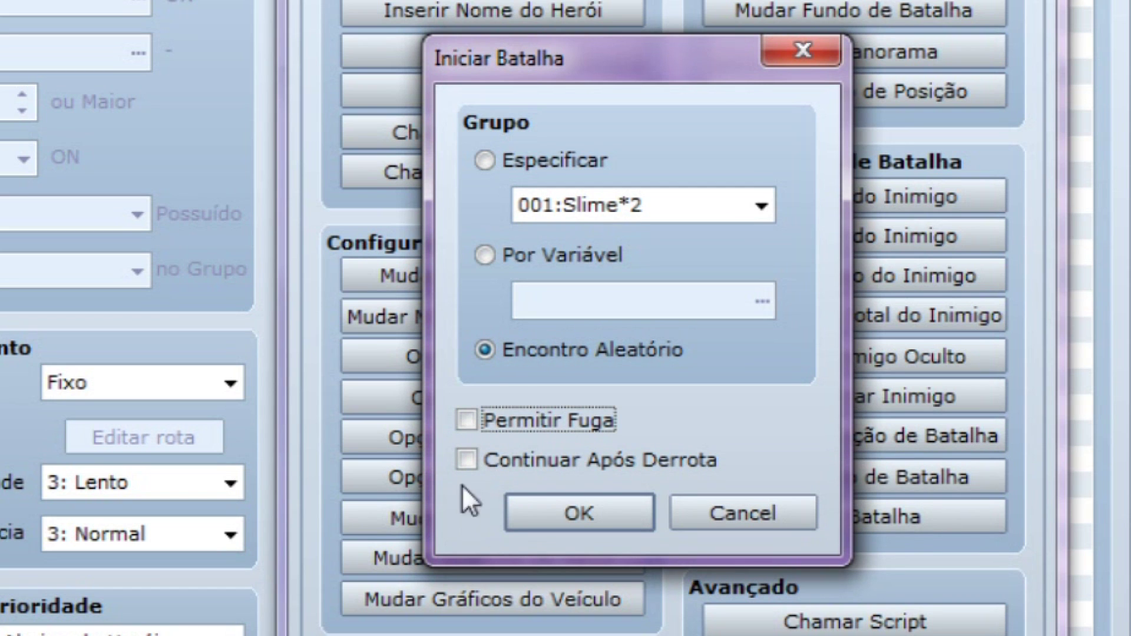
left_click(468, 461)
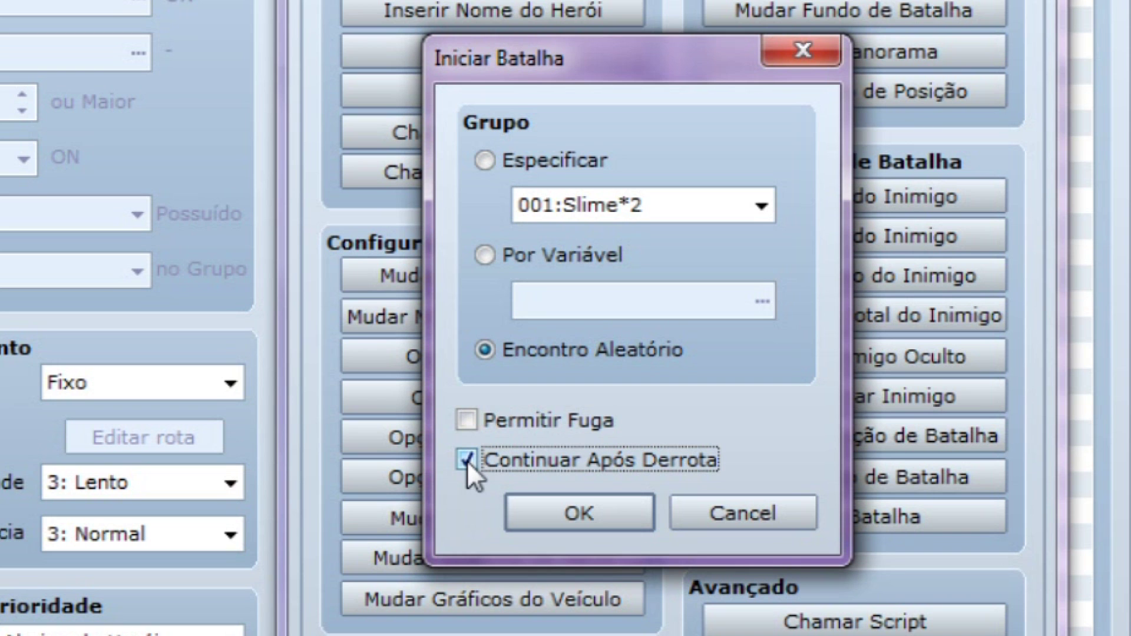
left_click(796, 52)
- Close the event command list and the new event editor without keeping the event
left_click_drag(697, 75, 639, 73)
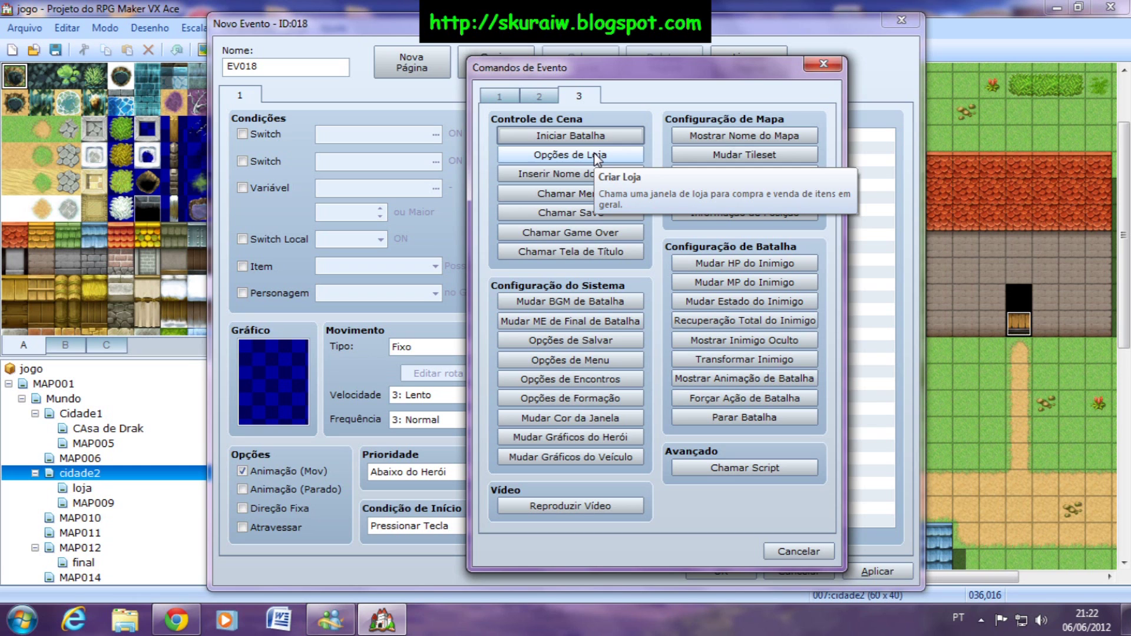
left_click(825, 64)
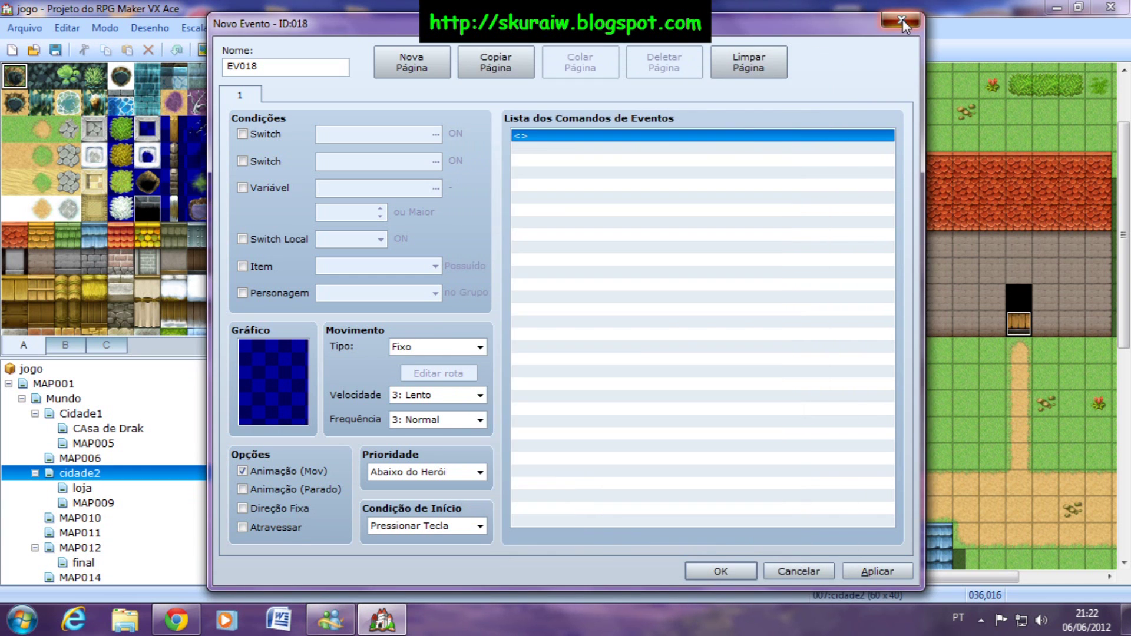
left_click(902, 22)
- Create a new event on the empty grass tile 039,017 of the cidade2 map and open its event command list
right_click(740, 419)
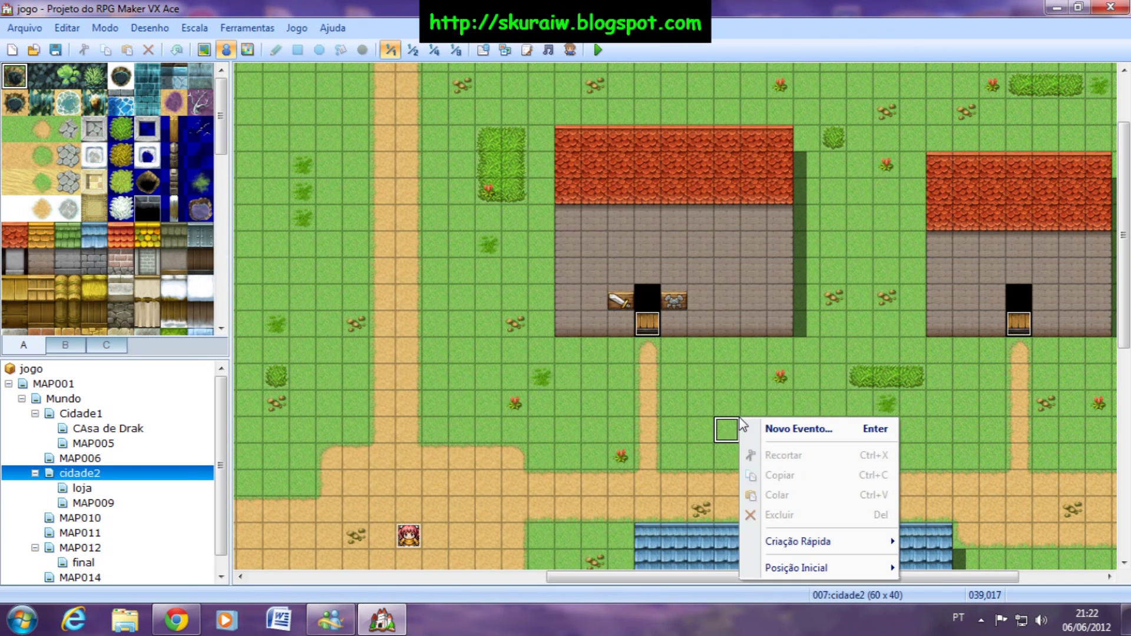
mouse_move(830, 544)
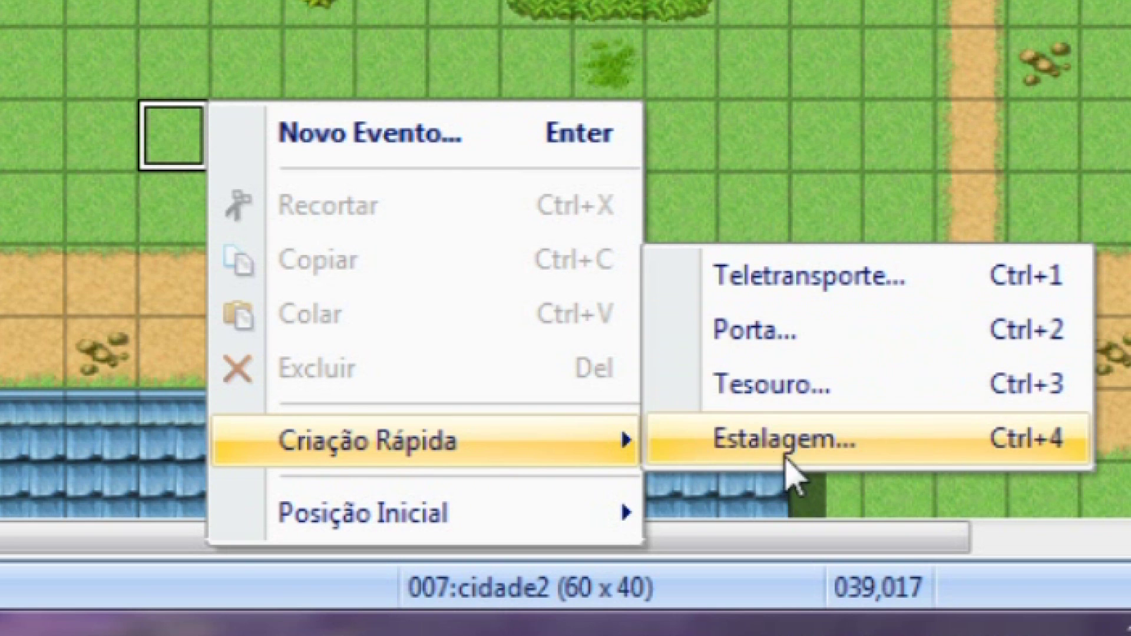
left_click(224, 155)
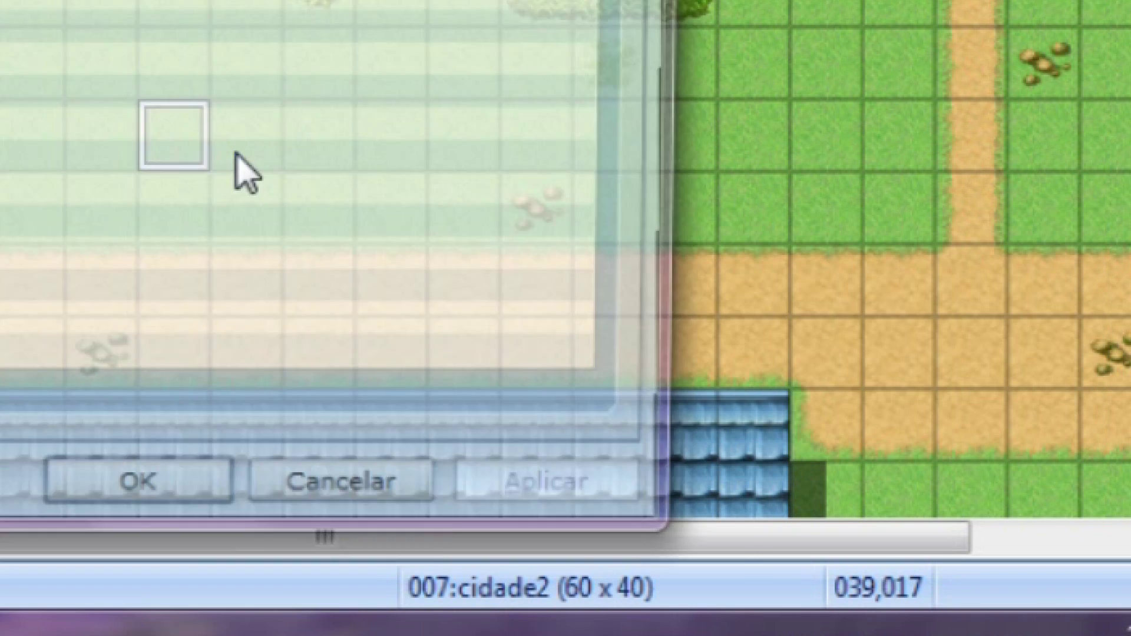
left_click(563, 139)
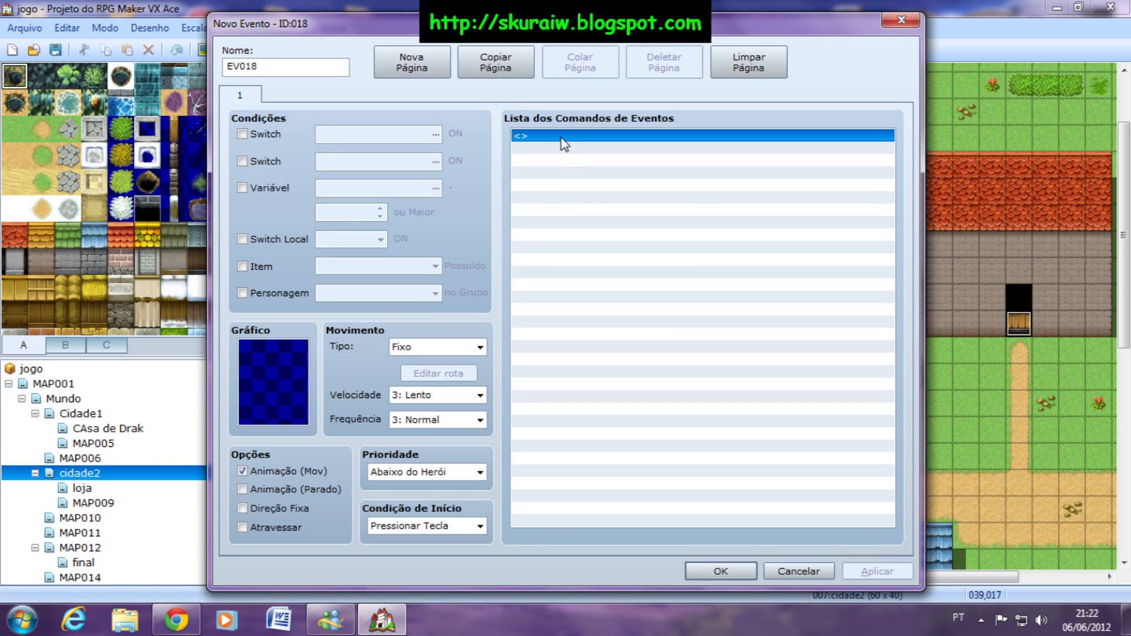
double_click(560, 137)
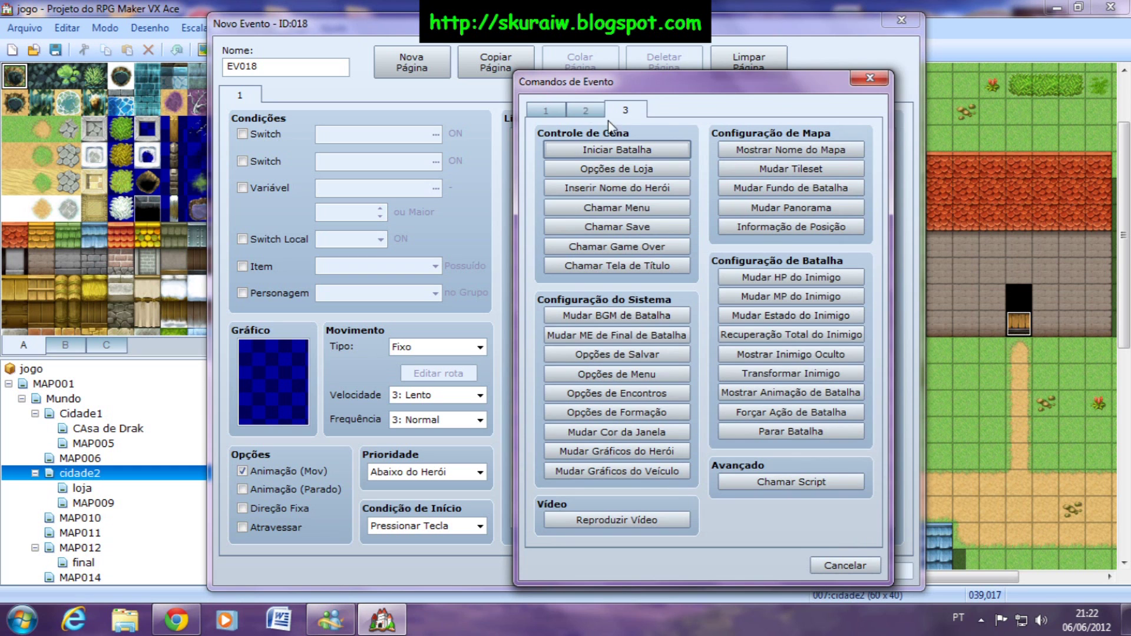
- Try a shop command with the weapon 001:Machadinha at a specified price of 100 and the purchase-only option, discarding both
left_click(632, 172)
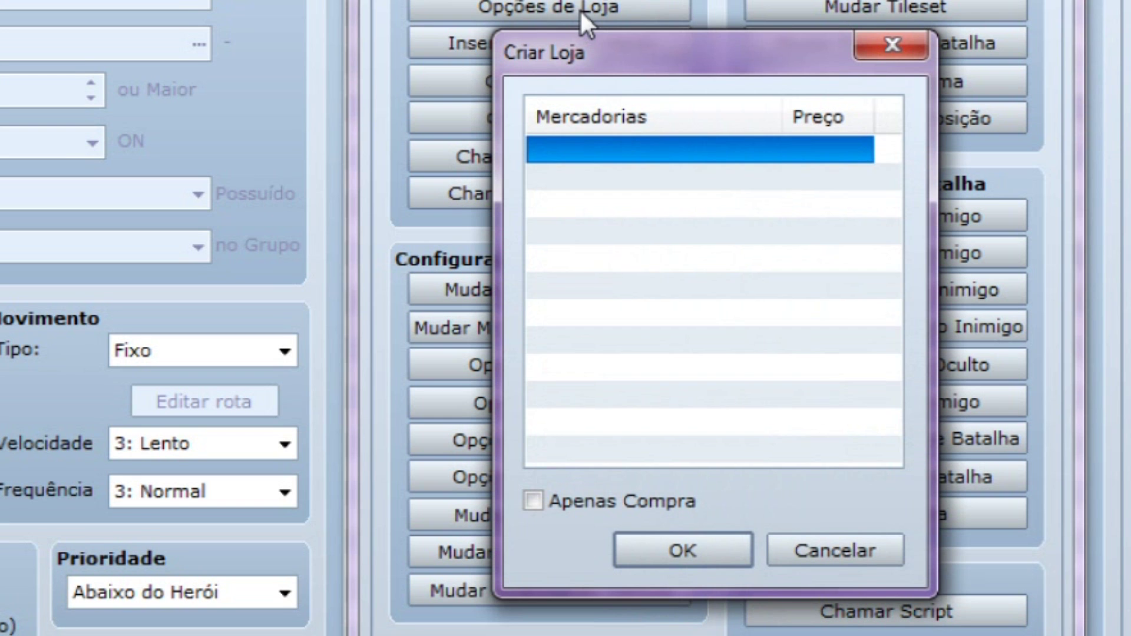
double_click(646, 150)
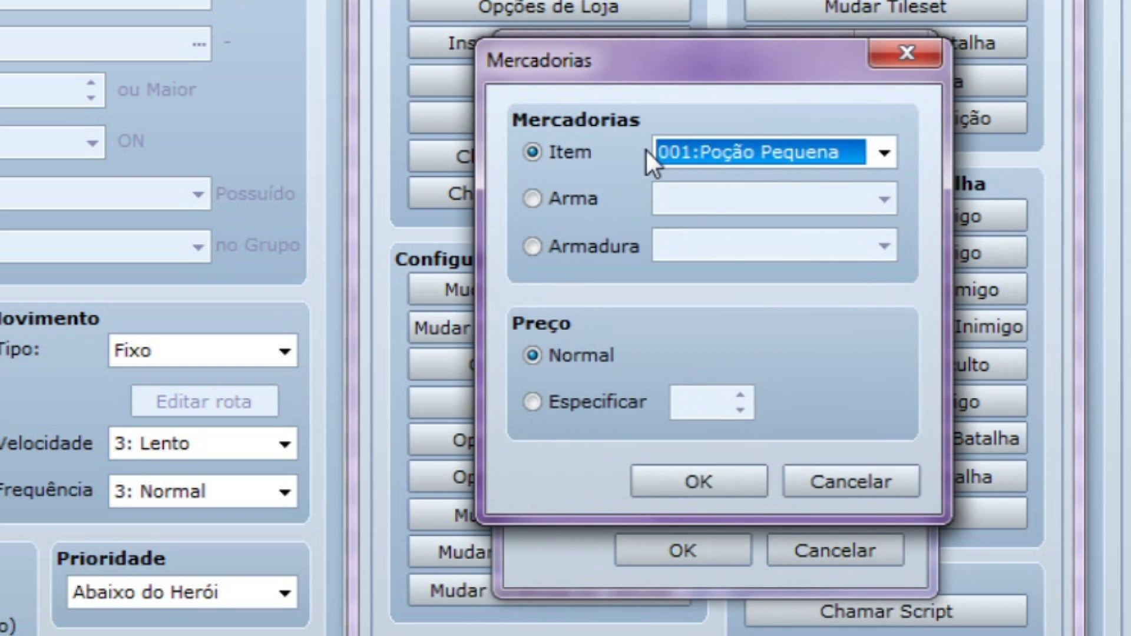
left_click(581, 201)
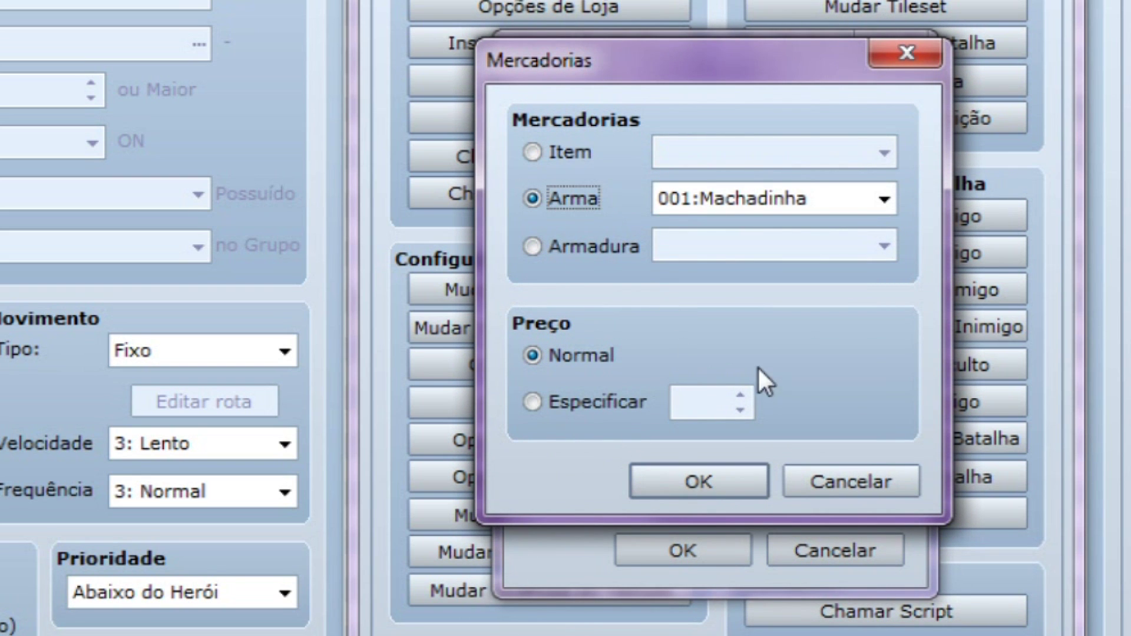
left_click(532, 402)
left_click(547, 353)
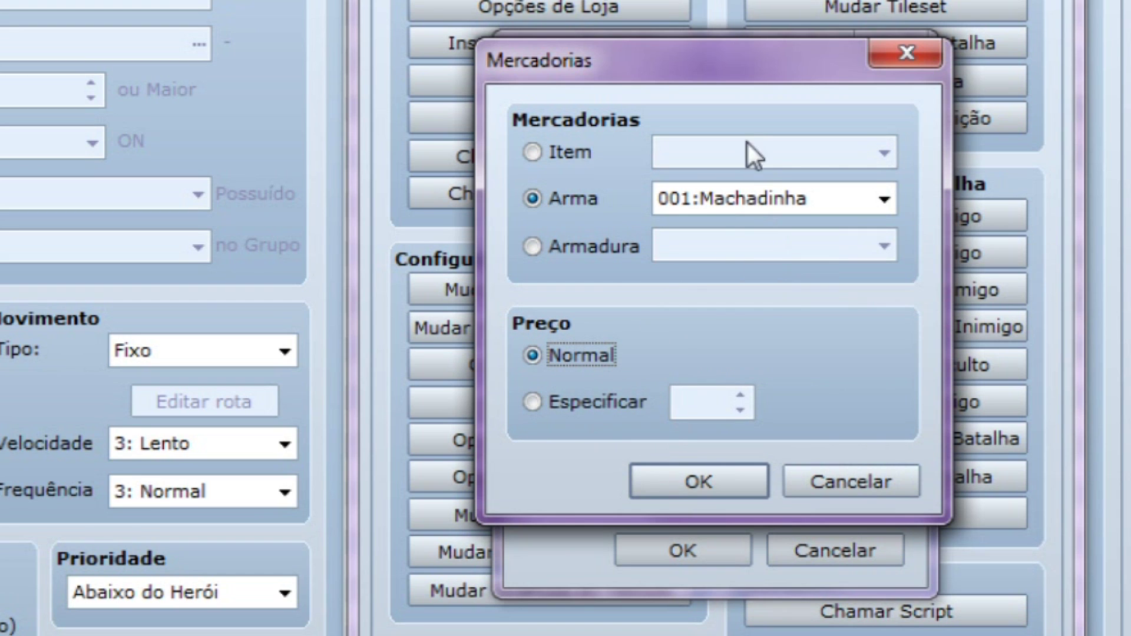
left_click(548, 401)
double_click(716, 402)
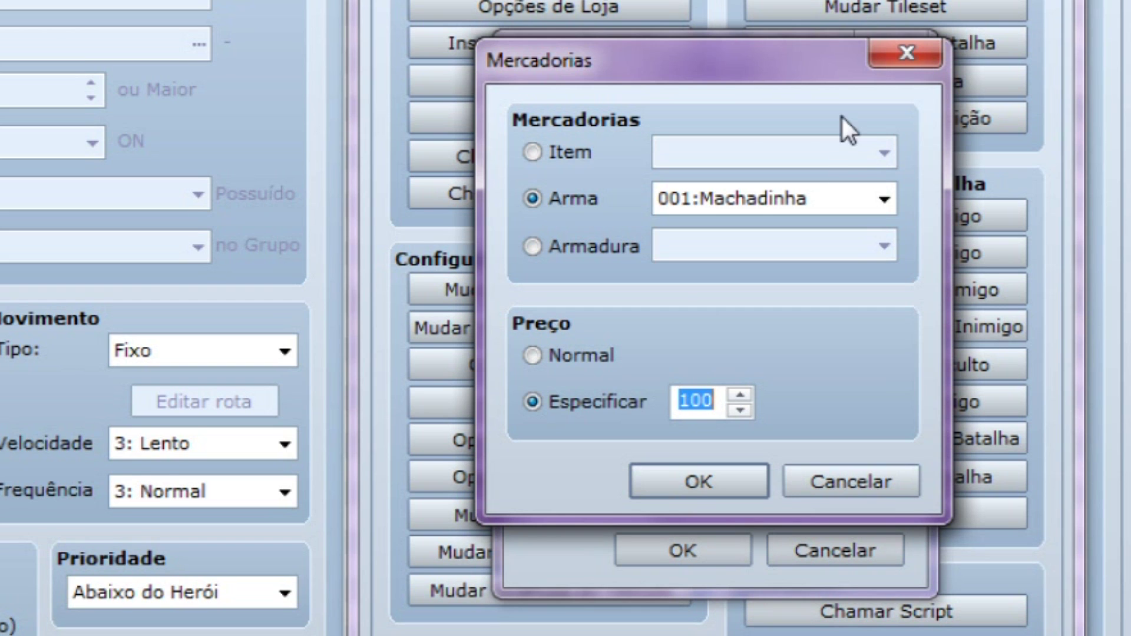
left_click(885, 57)
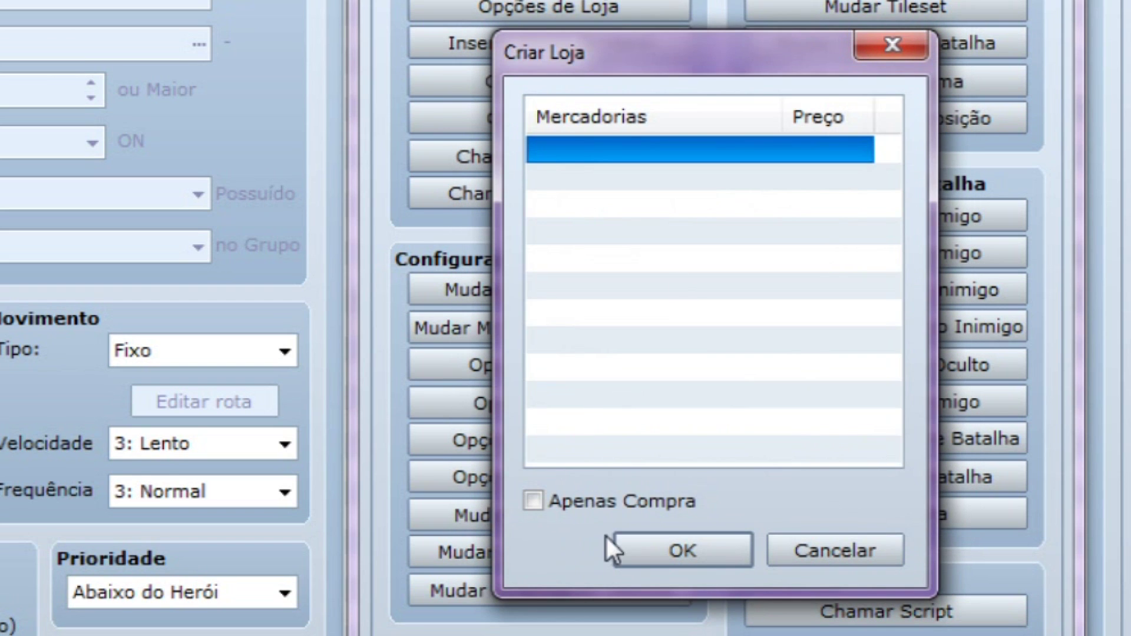
left_click(533, 500)
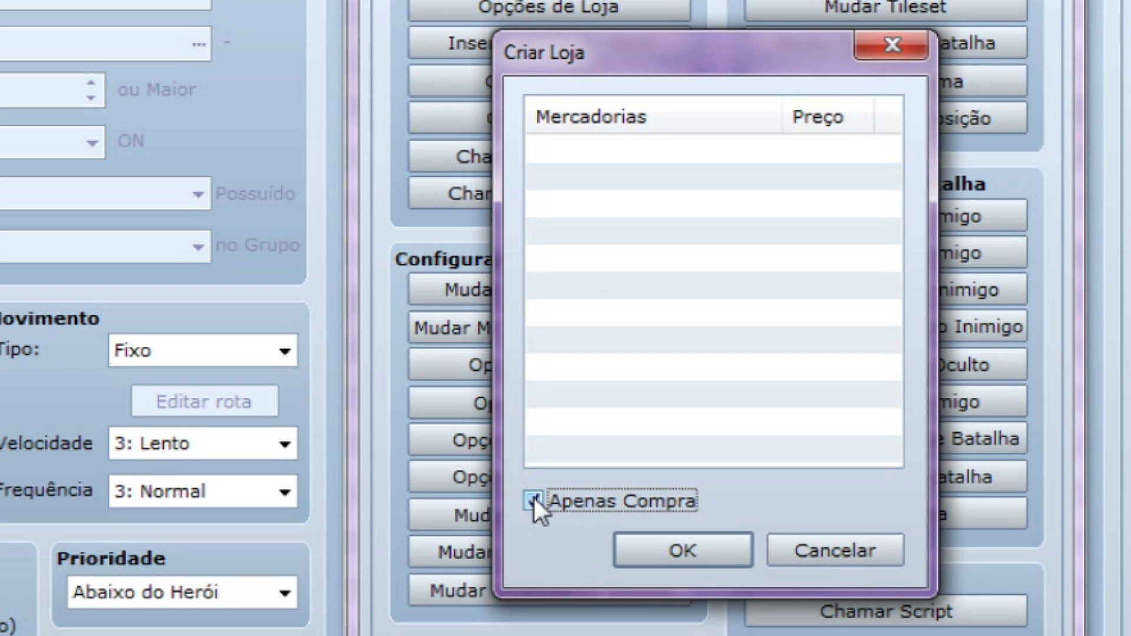
left_click(834, 548)
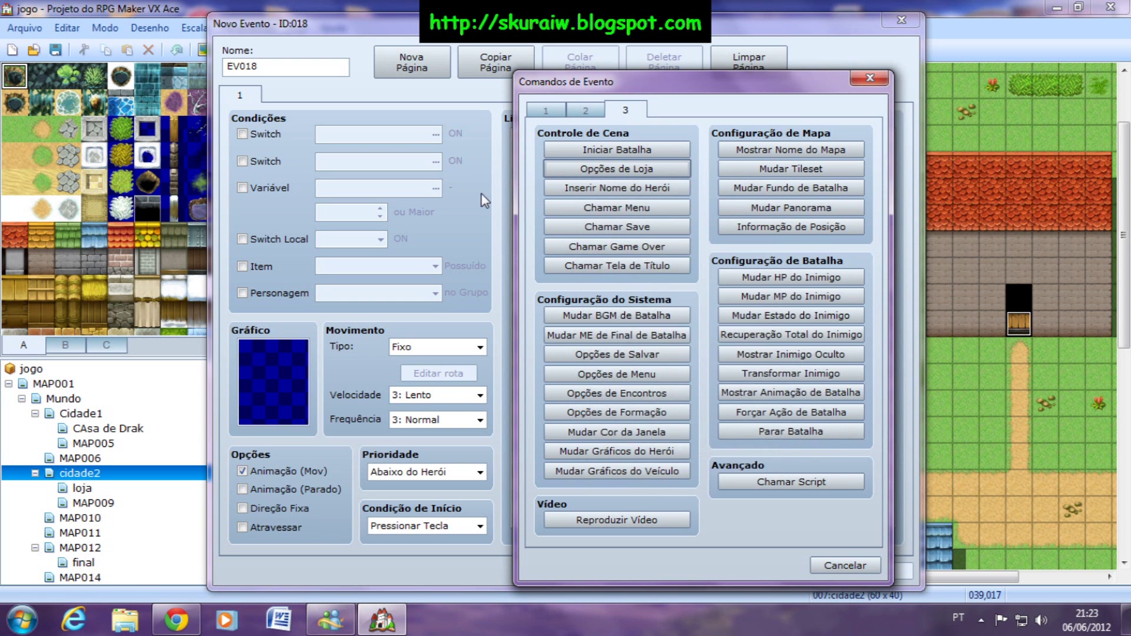
- Examine the available heroes and the character limit in the hero name input command, and close it without adding it
left_click(623, 192)
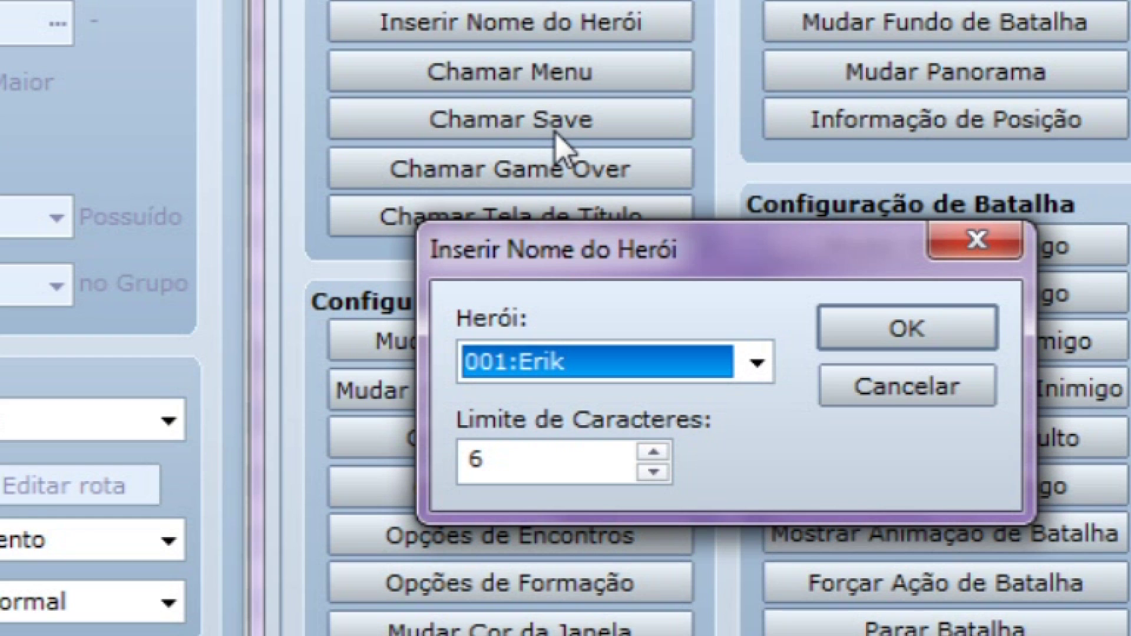
left_click(755, 364)
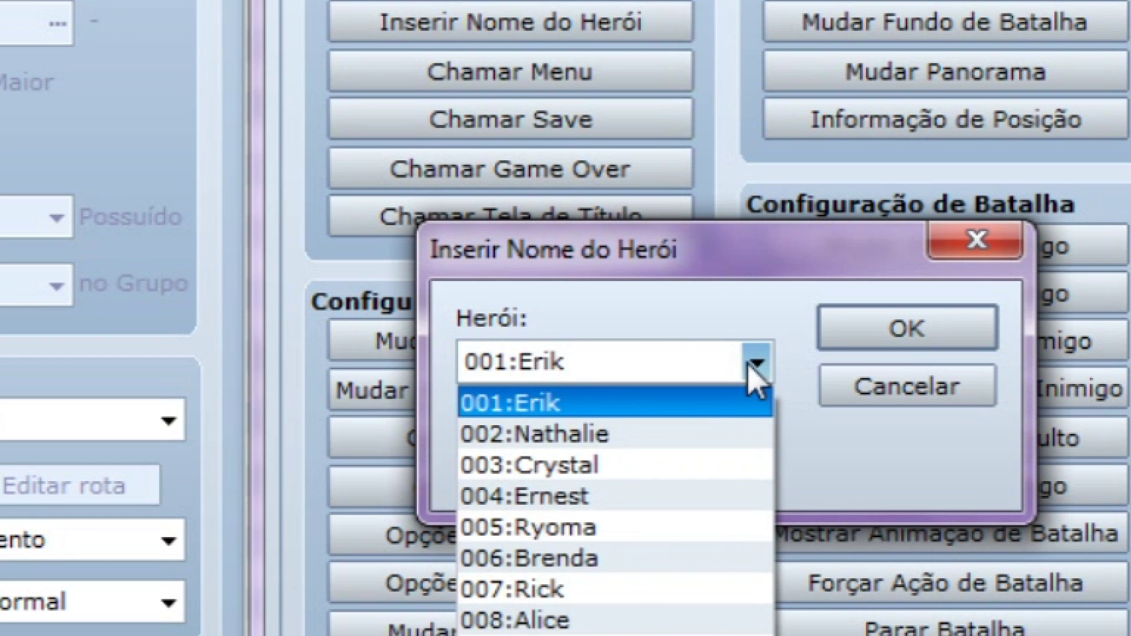
left_click(756, 363)
left_click_drag(518, 465, 404, 455)
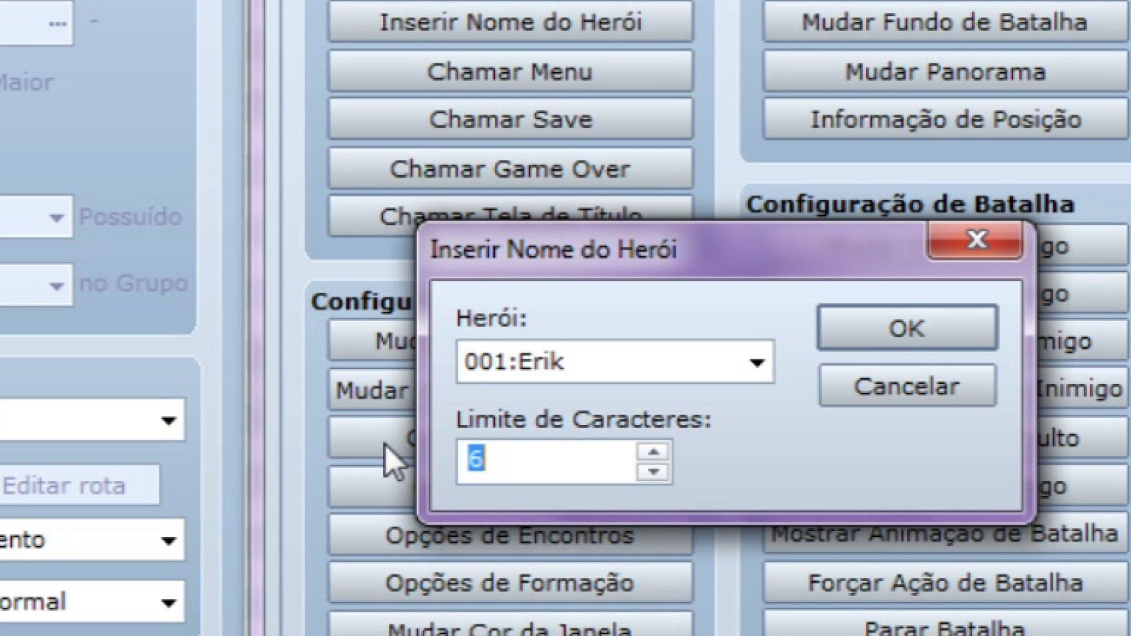
left_click(973, 254)
- Start a Show Message command and enter the hero name code \n[1] as its text
left_click(542, 111)
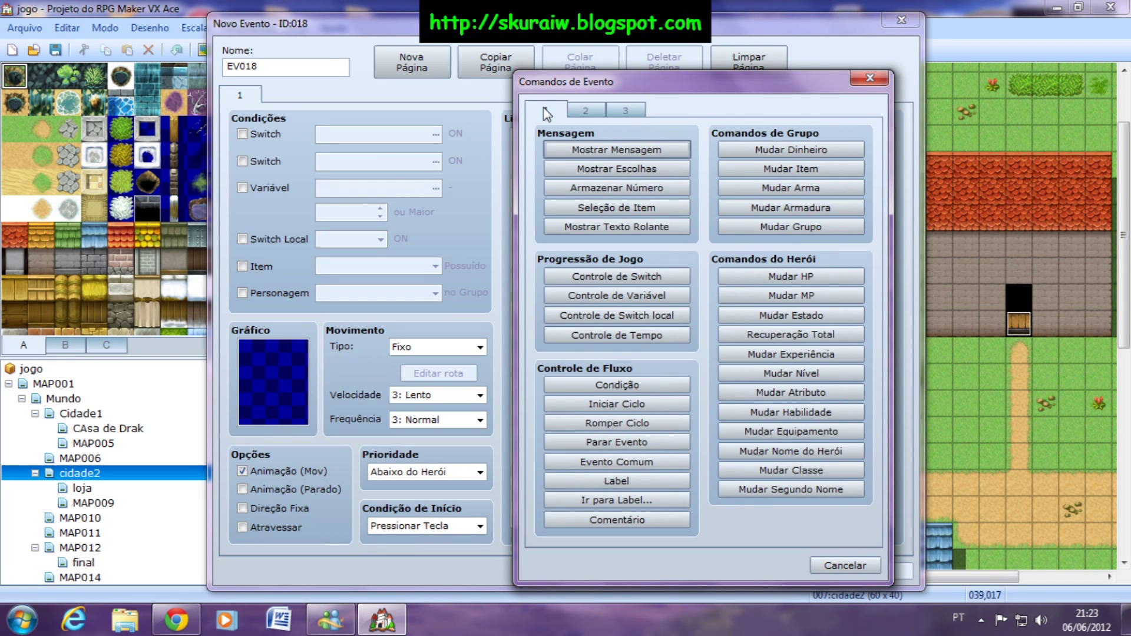
left_click(580, 149)
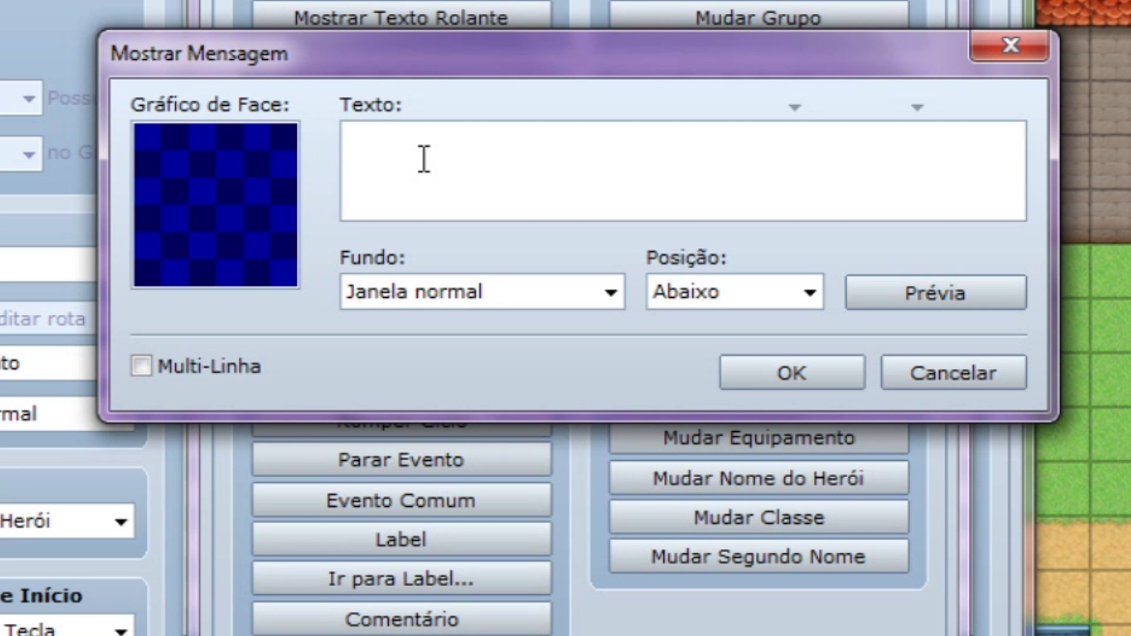
type("/")
mouse_move(394, 147)
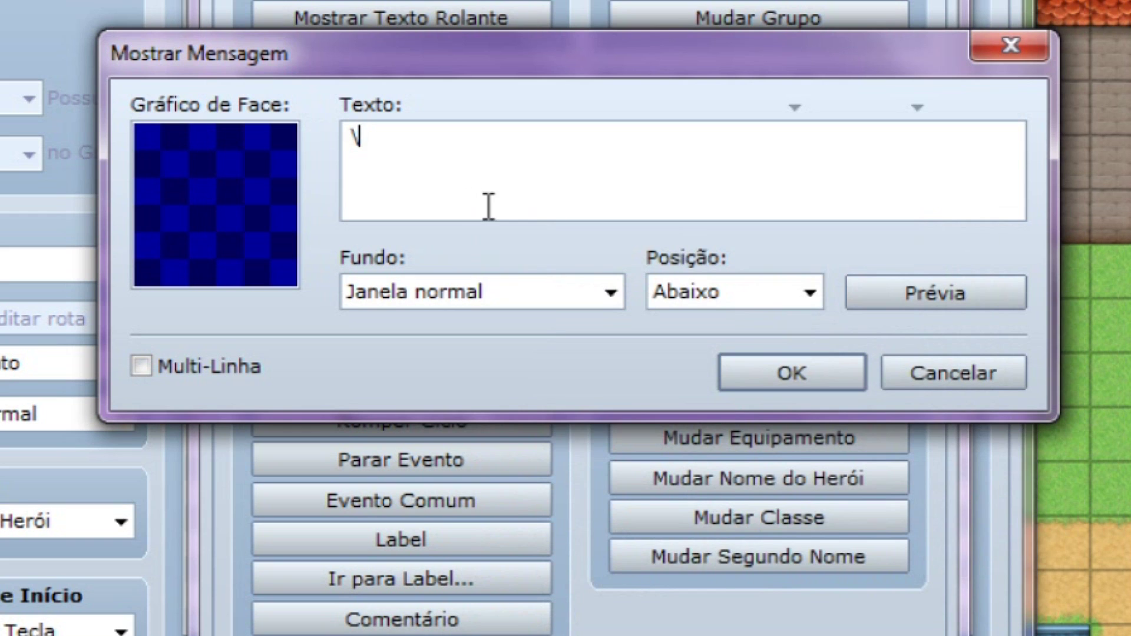
mouse_move(462, 184)
type("n[1]")
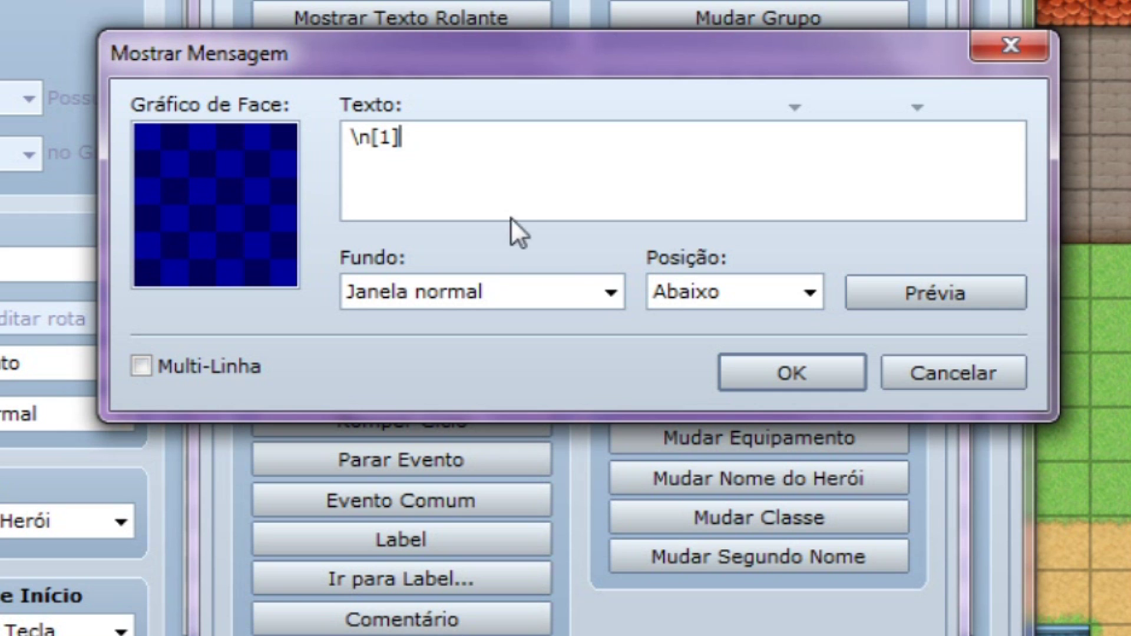
- Preview the message beside its text code, and close the message settings without adding the command
left_click(955, 296)
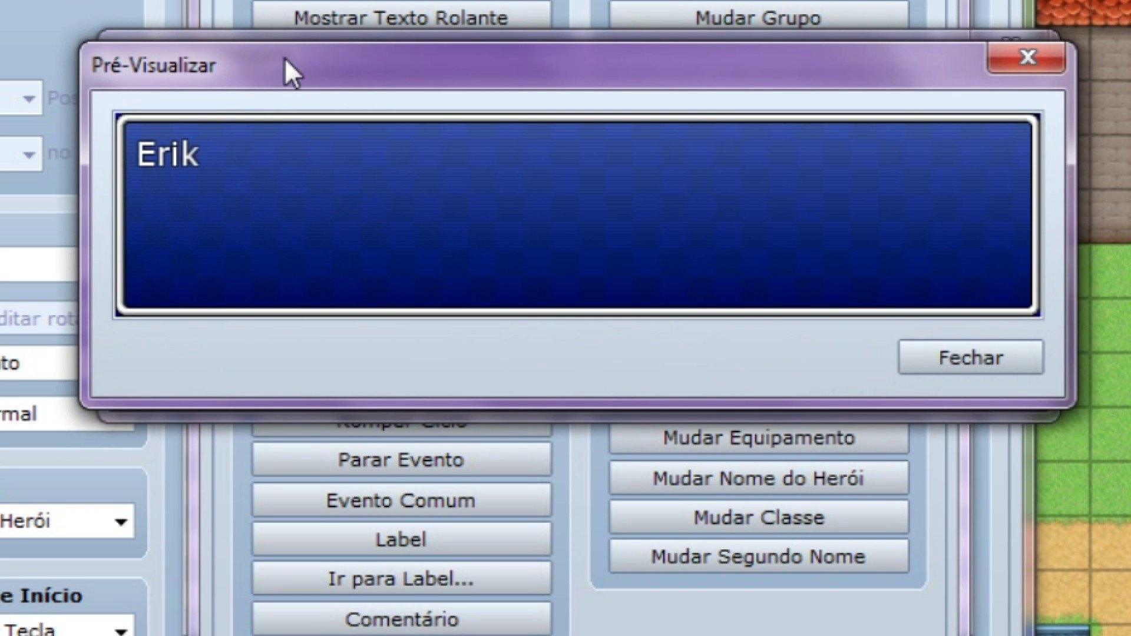
left_click_drag(299, 66, 229, 251)
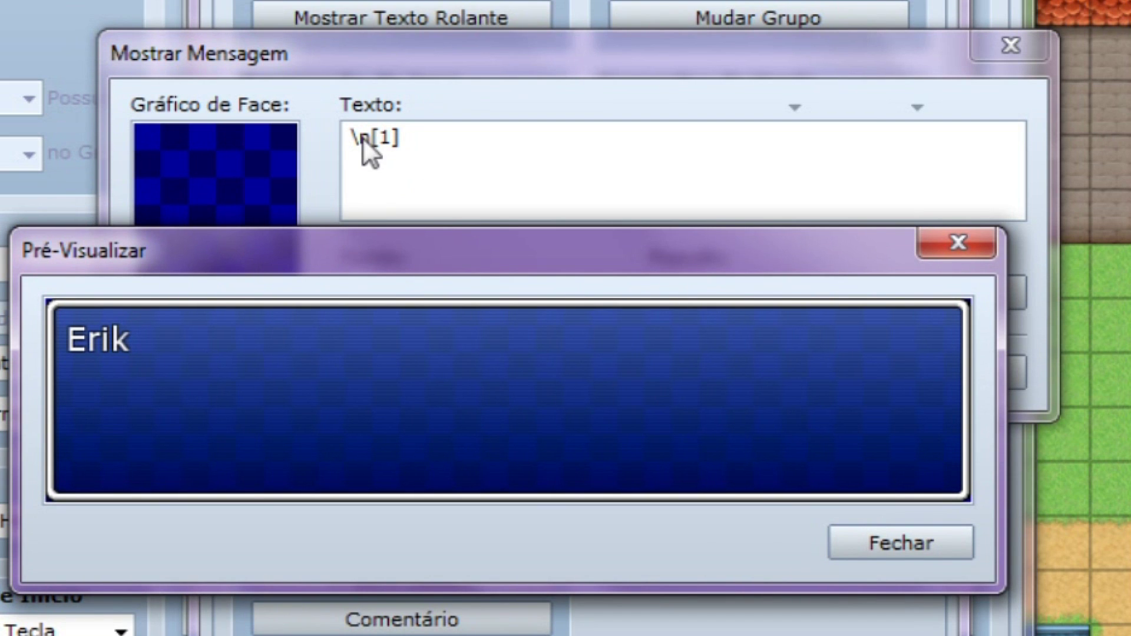
left_click(957, 247)
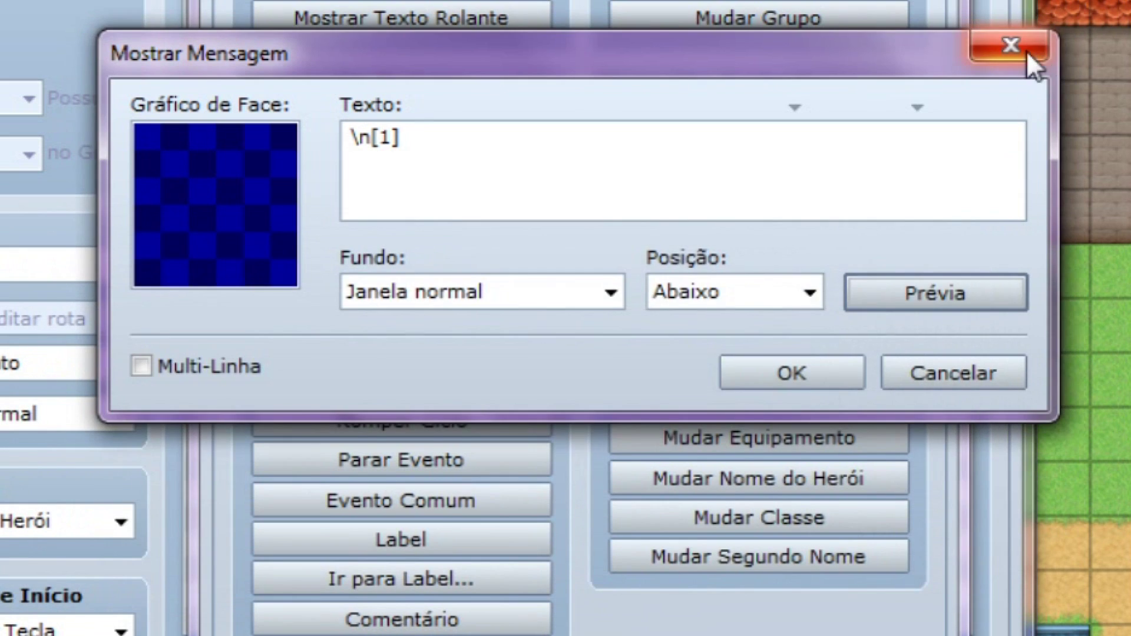
left_click(1026, 50)
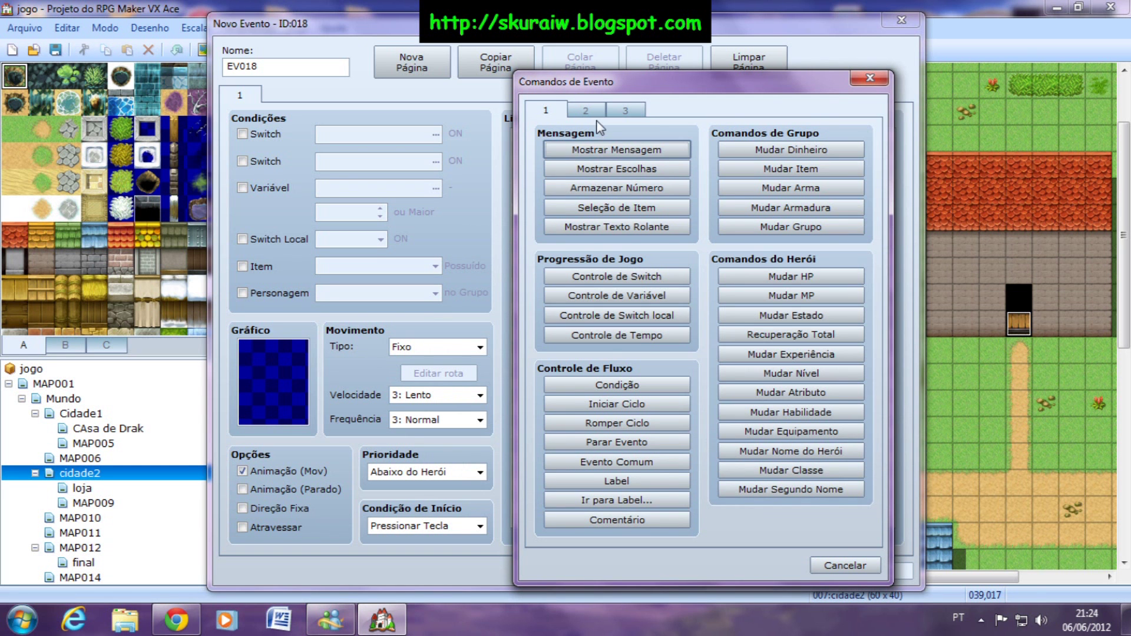
- Examine the battle background music and the battle-end music effect choices in the system configuration commands, closing both without adding them
left_click(583, 111)
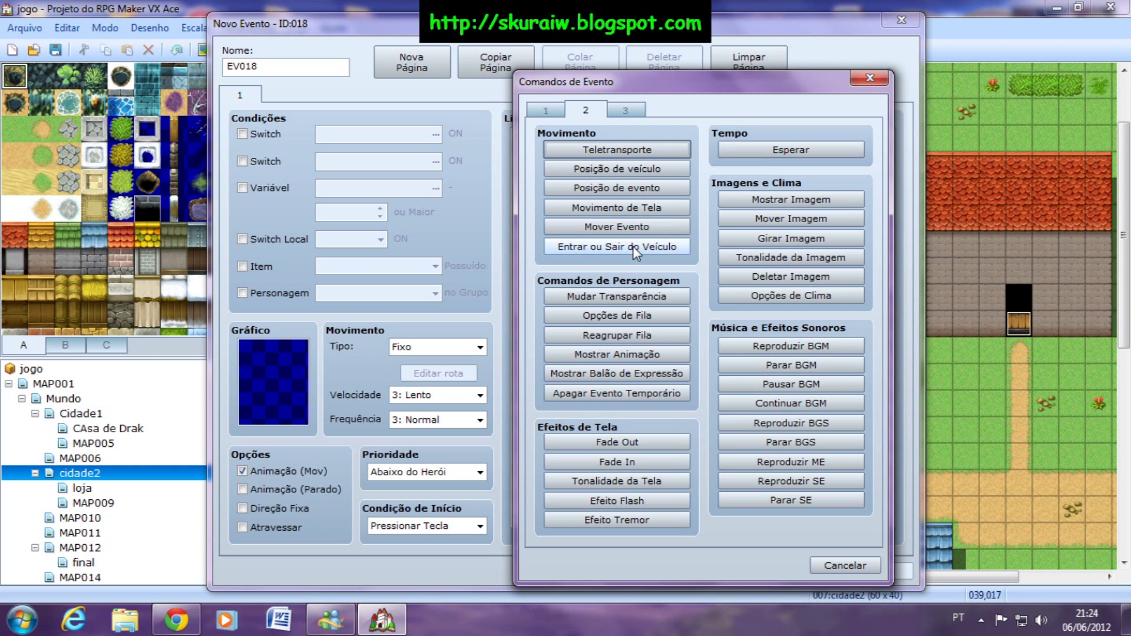
left_click(627, 111)
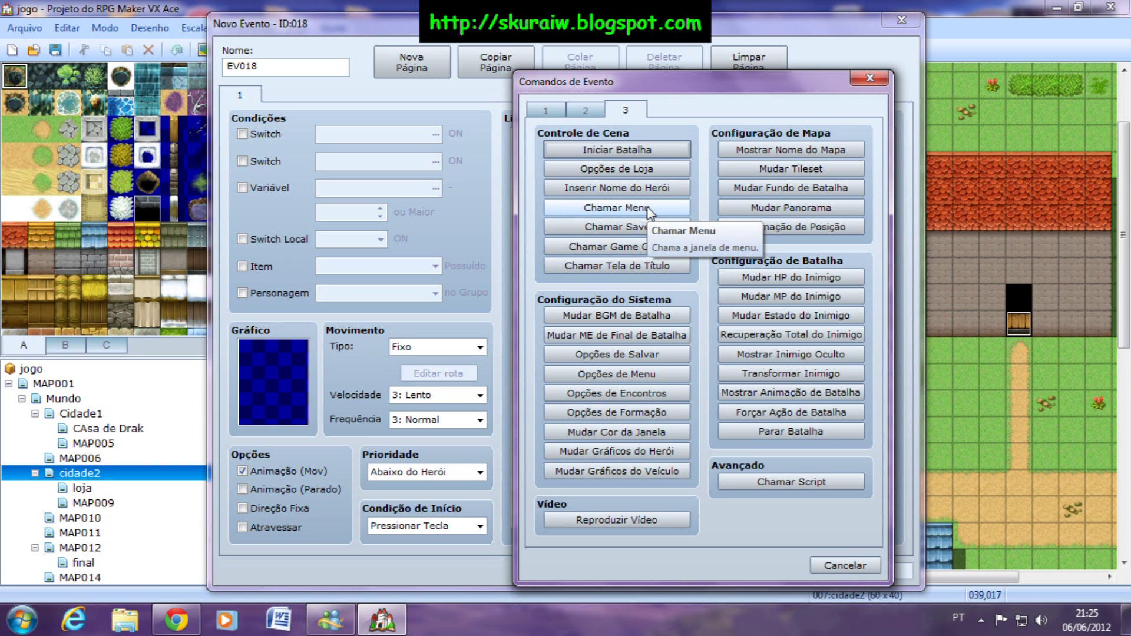
left_click(664, 323)
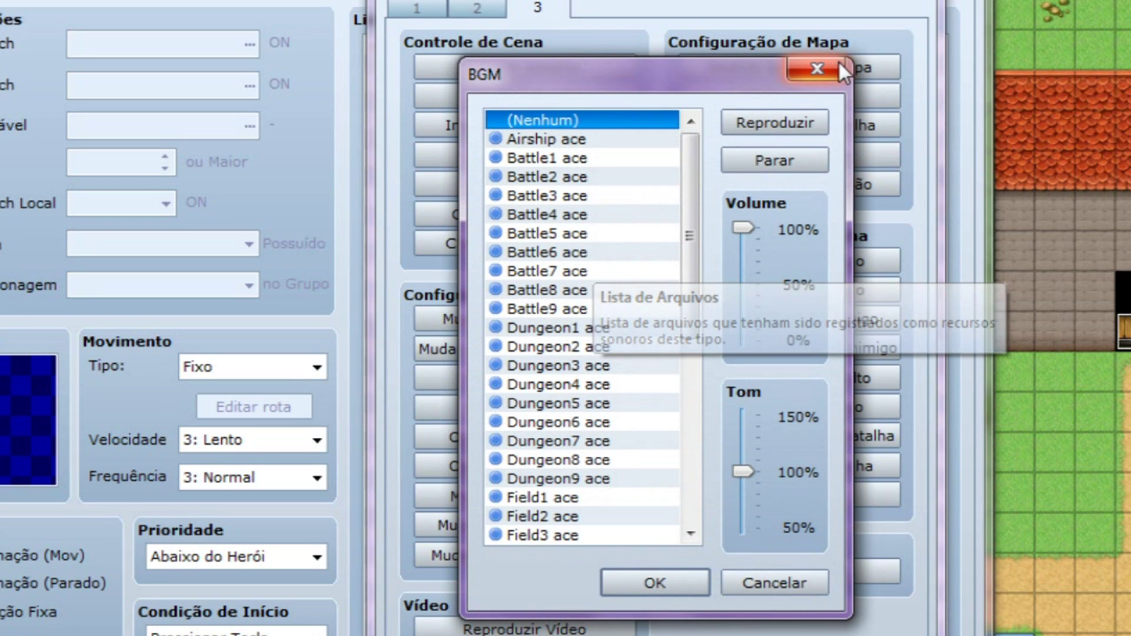
left_click(820, 68)
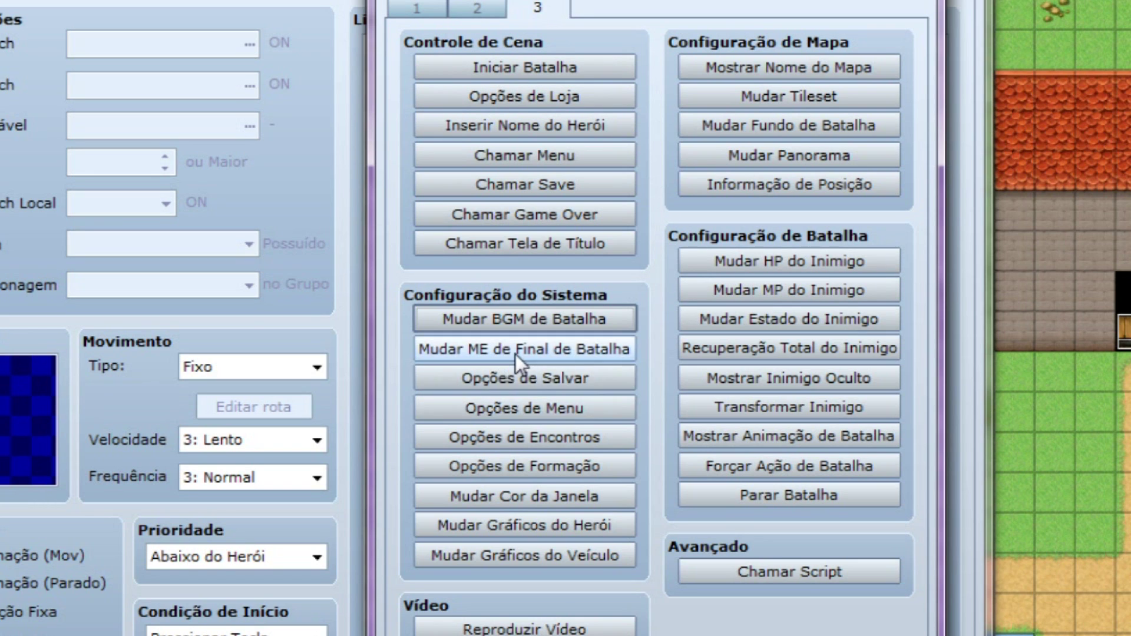
left_click(578, 353)
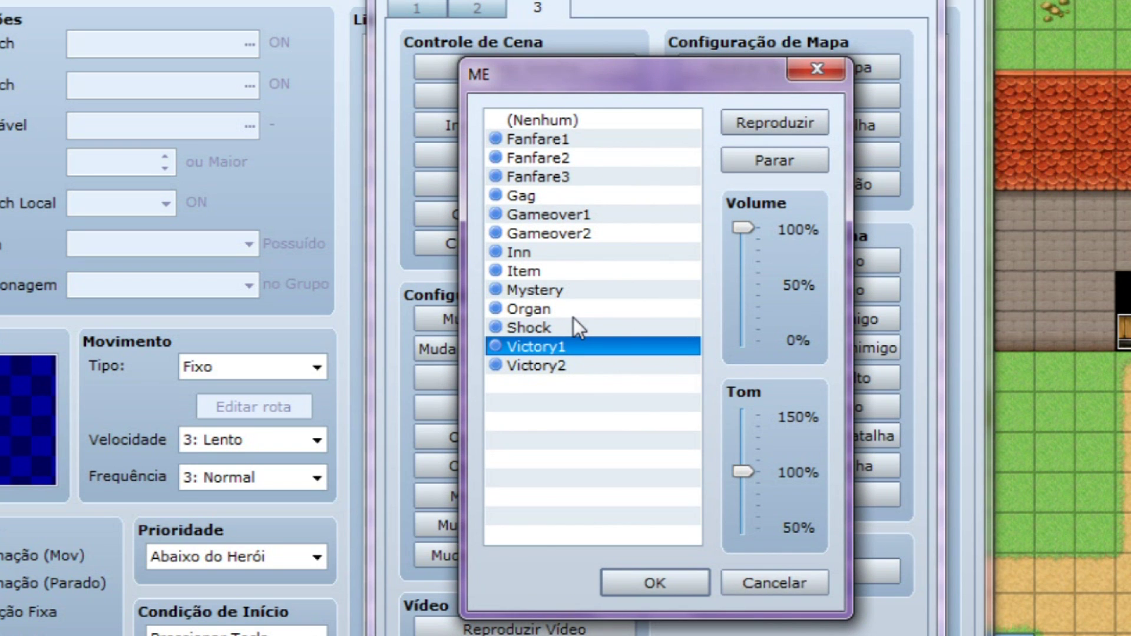
left_click(815, 72)
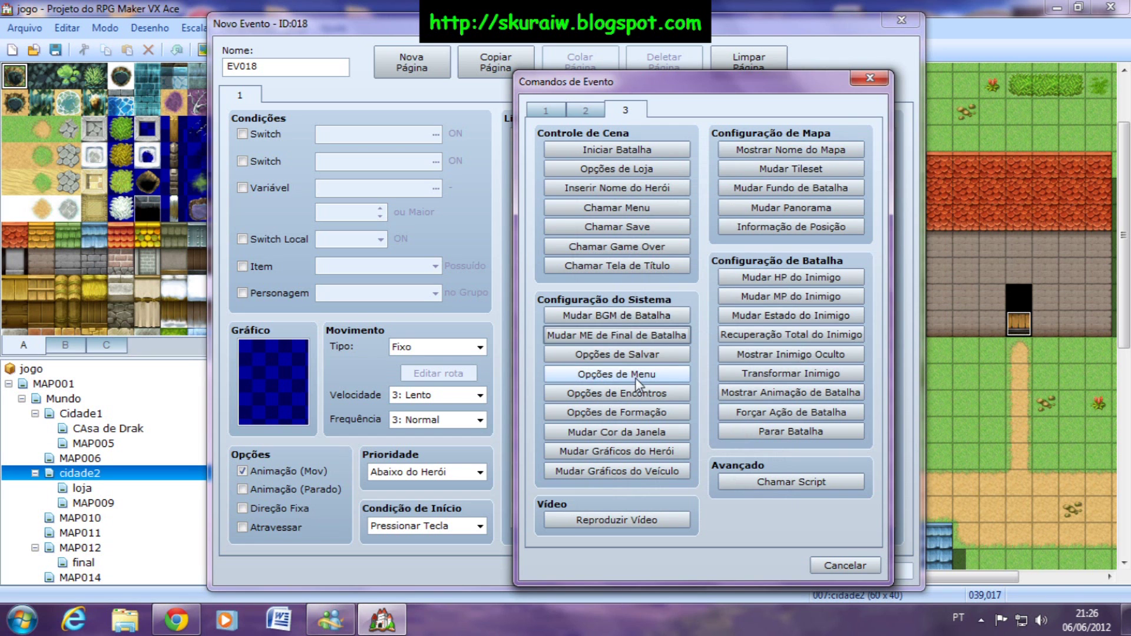
- Examine the enable and disable choices of the save options and menu options commands, cancelling both
left_click(666, 357)
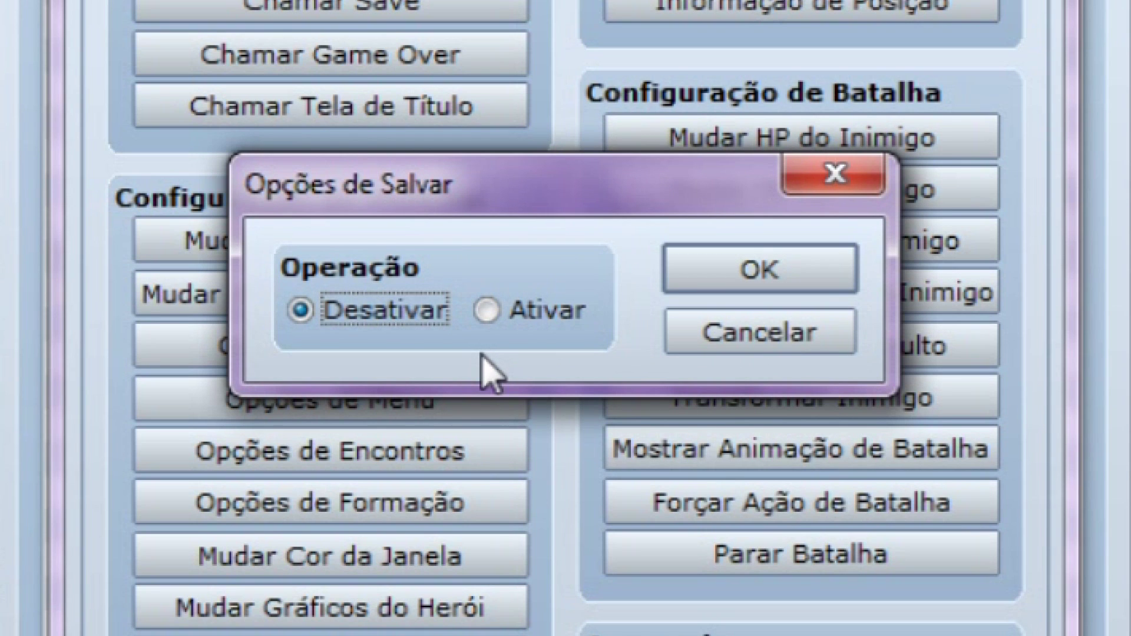
left_click(757, 339)
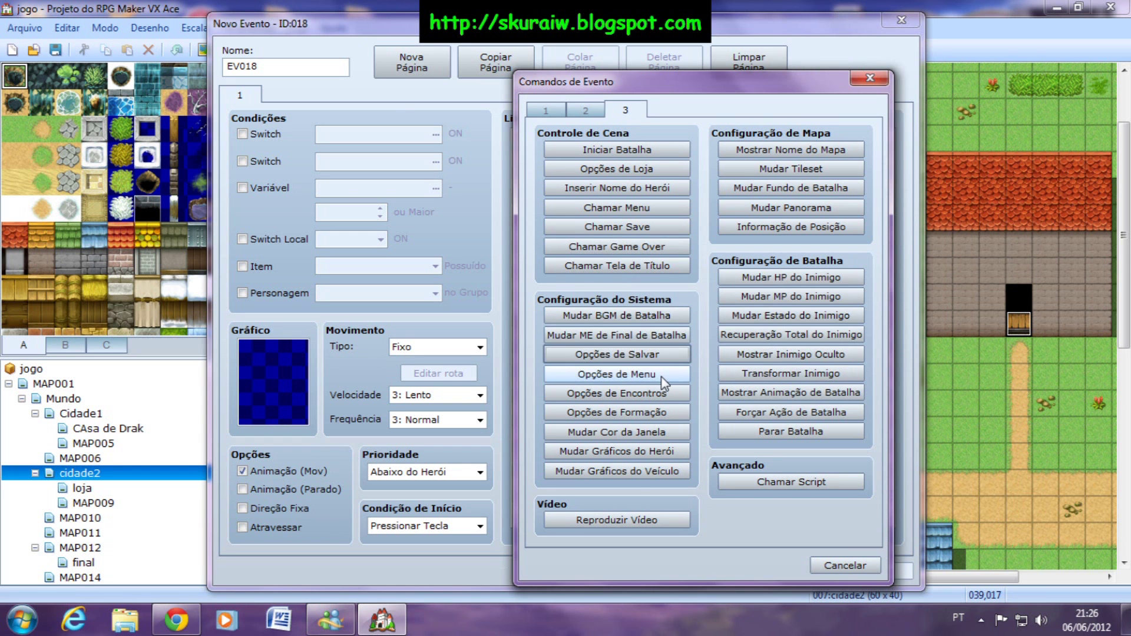
left_click(664, 382)
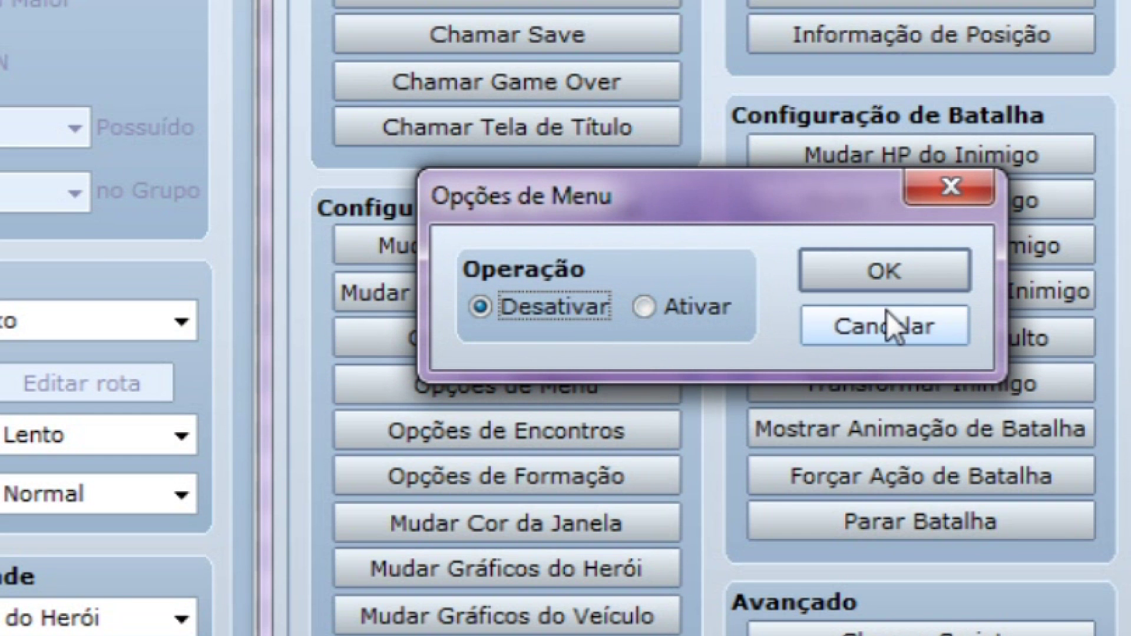
left_click(885, 323)
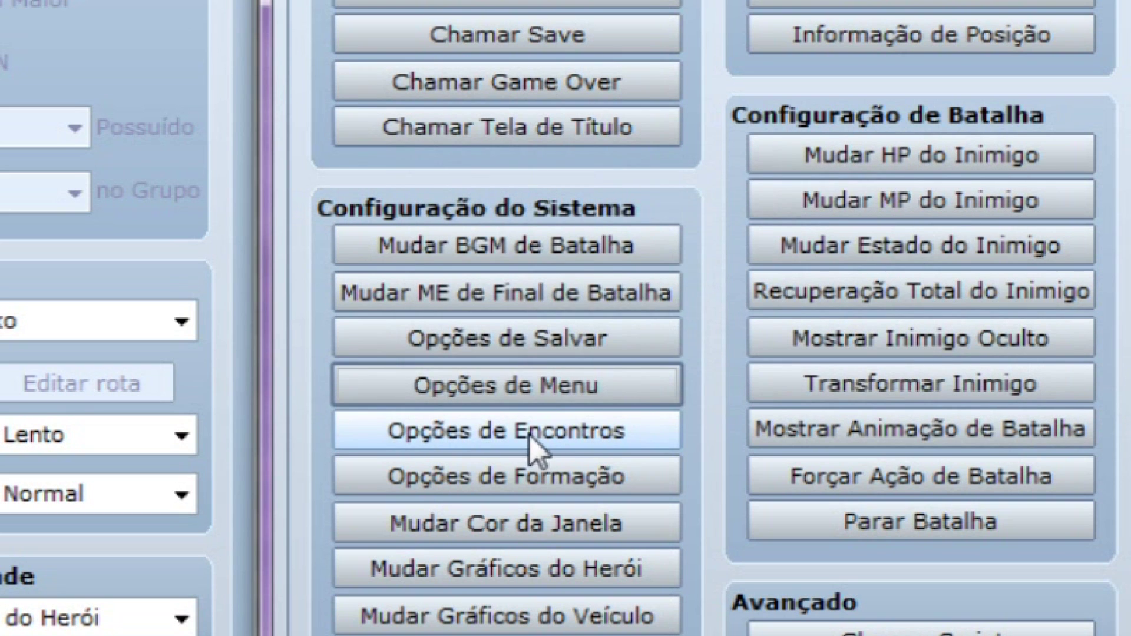
- Examine the enable and disable choices of the encounter options and formation options commands, cancelling both
left_click(533, 437)
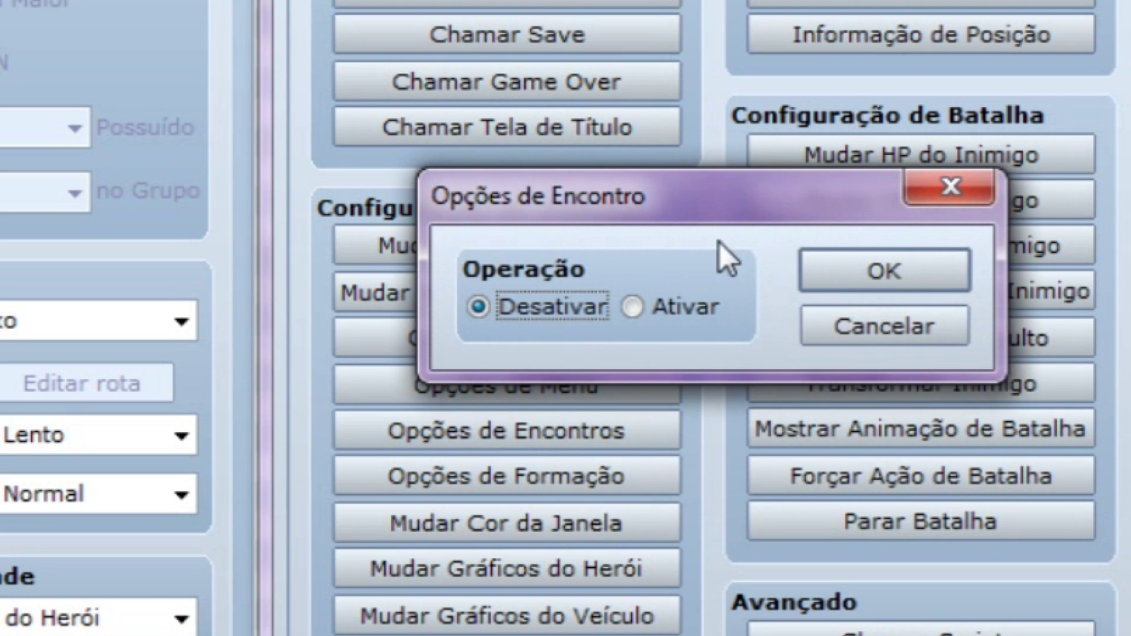
left_click(867, 328)
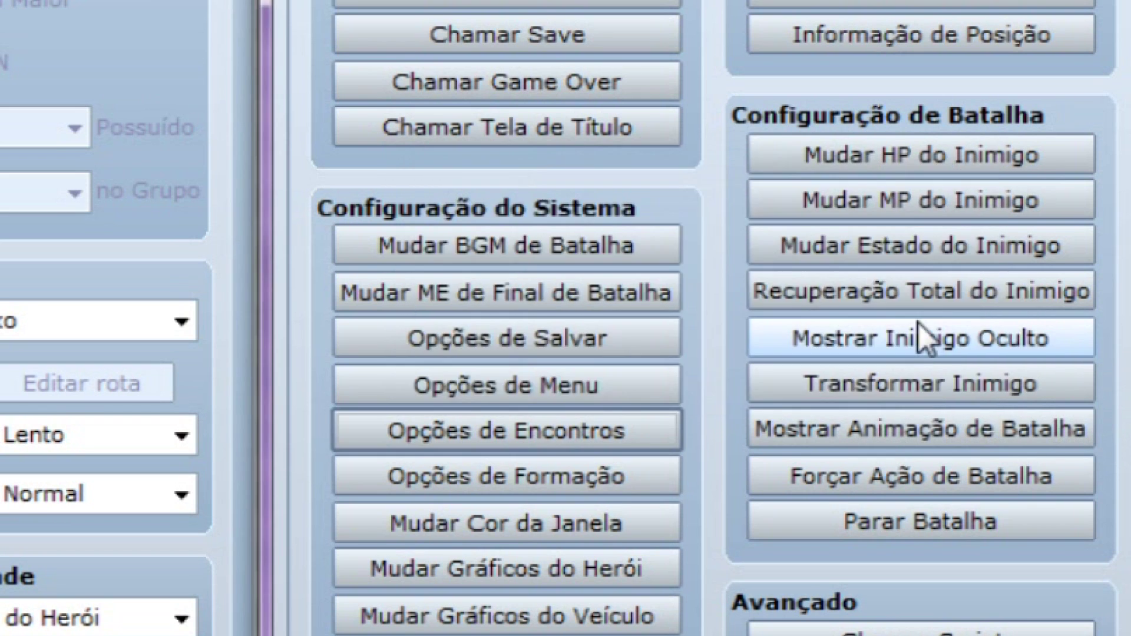
left_click(655, 485)
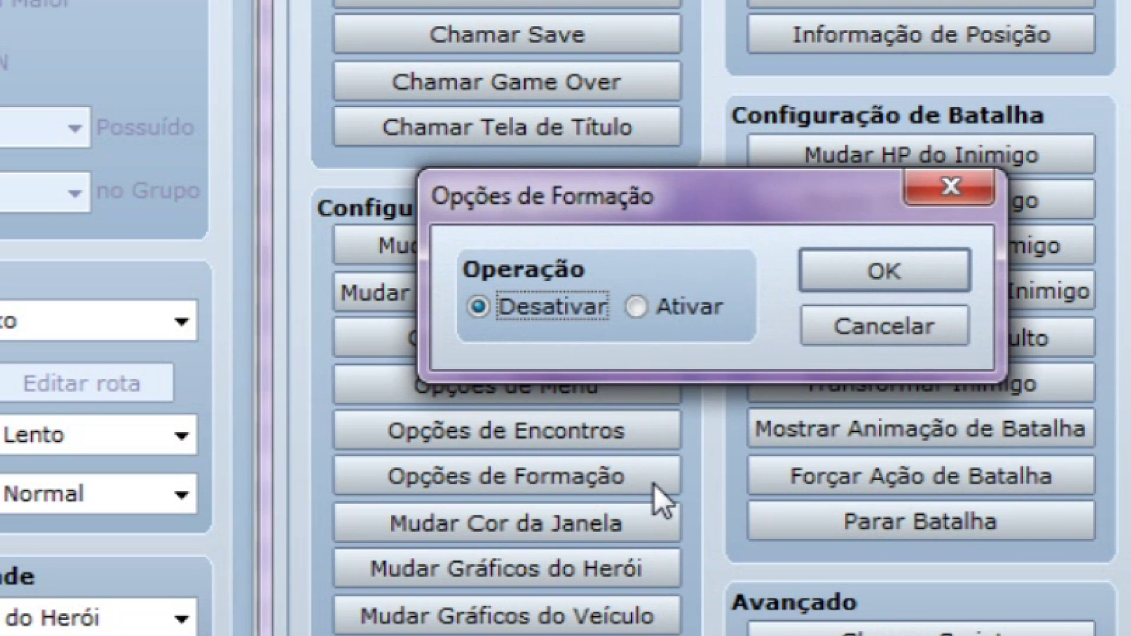
left_click(819, 328)
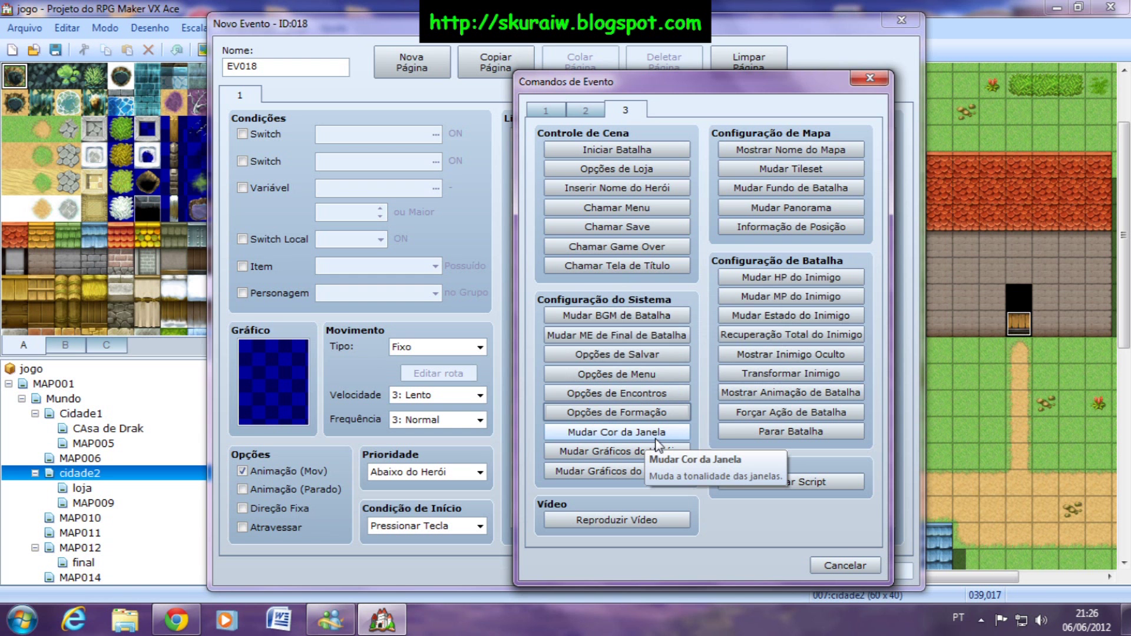
- Try a yellow window color with red 255, green 255 and blue 34, and discard it
left_click(657, 437)
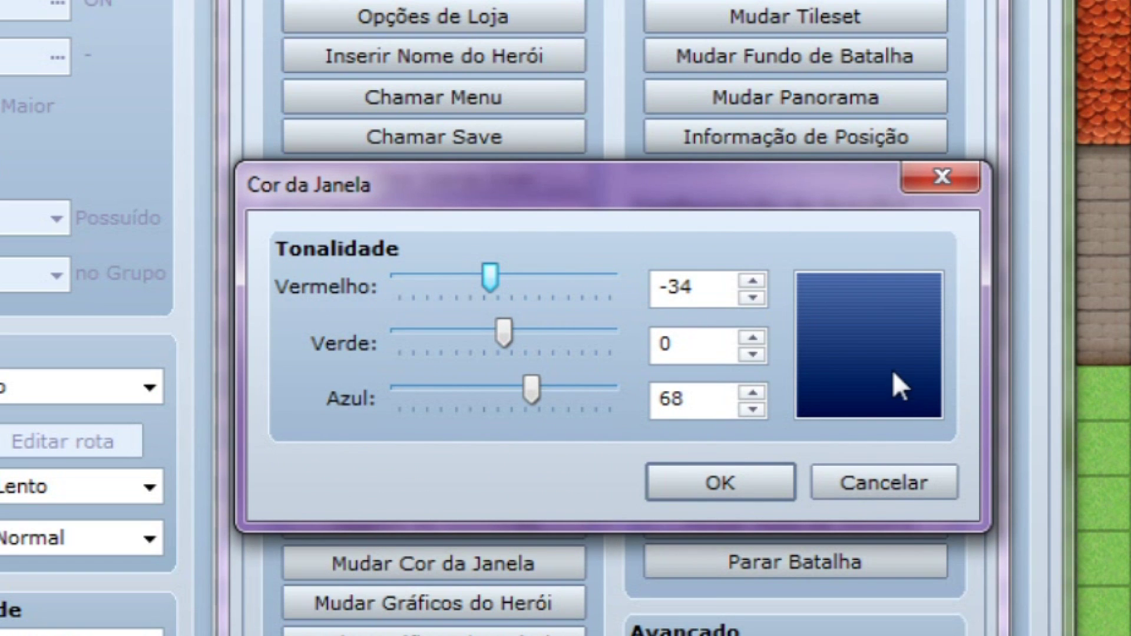
left_click_drag(493, 273, 725, 286)
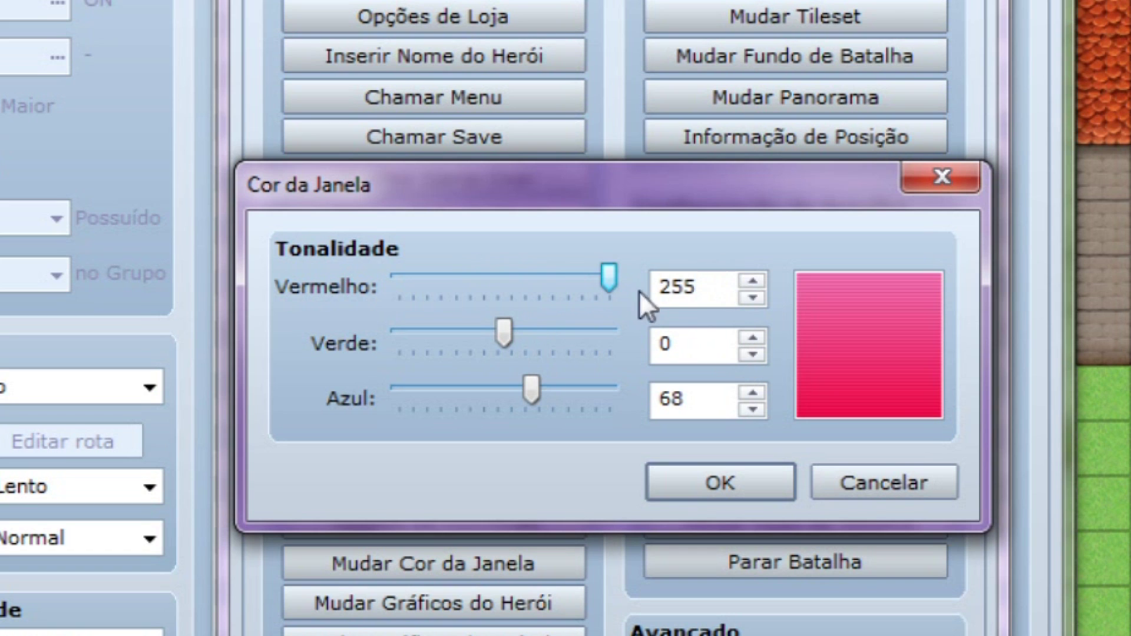
mouse_move(535, 389)
left_mouse_down()
mouse_move(676, 379)
mouse_move(519, 387)
left_mouse_up()
left_click_drag(513, 332, 713, 335)
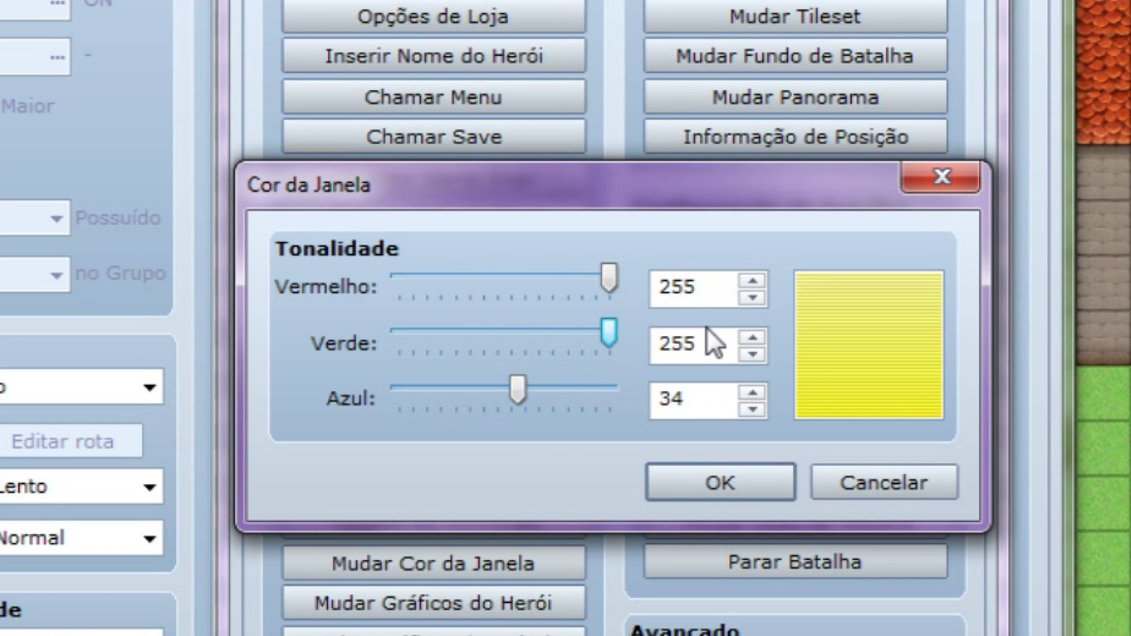
left_click(880, 483)
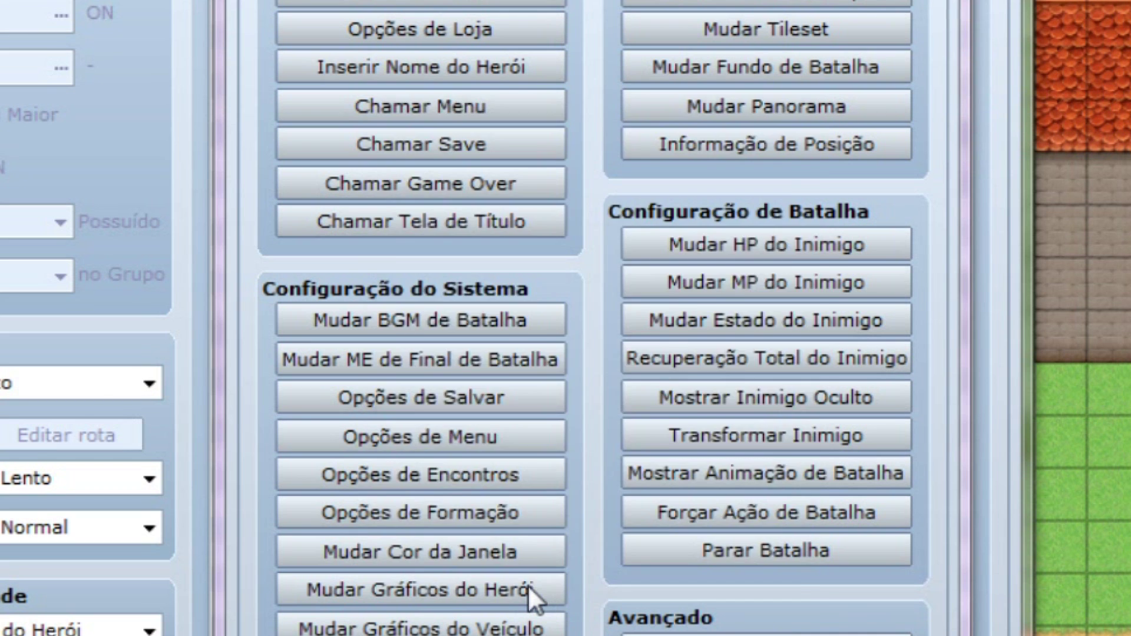
- Start a hero graphic change command, look through the available heroes and choose 001:Erik
left_click(669, 453)
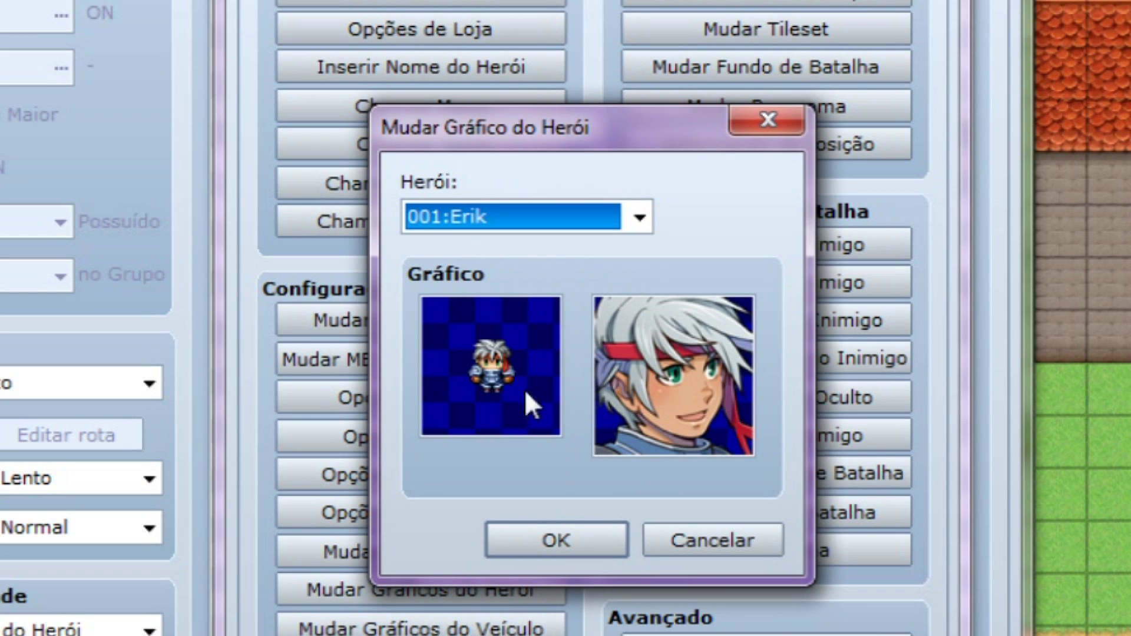
left_click(579, 220)
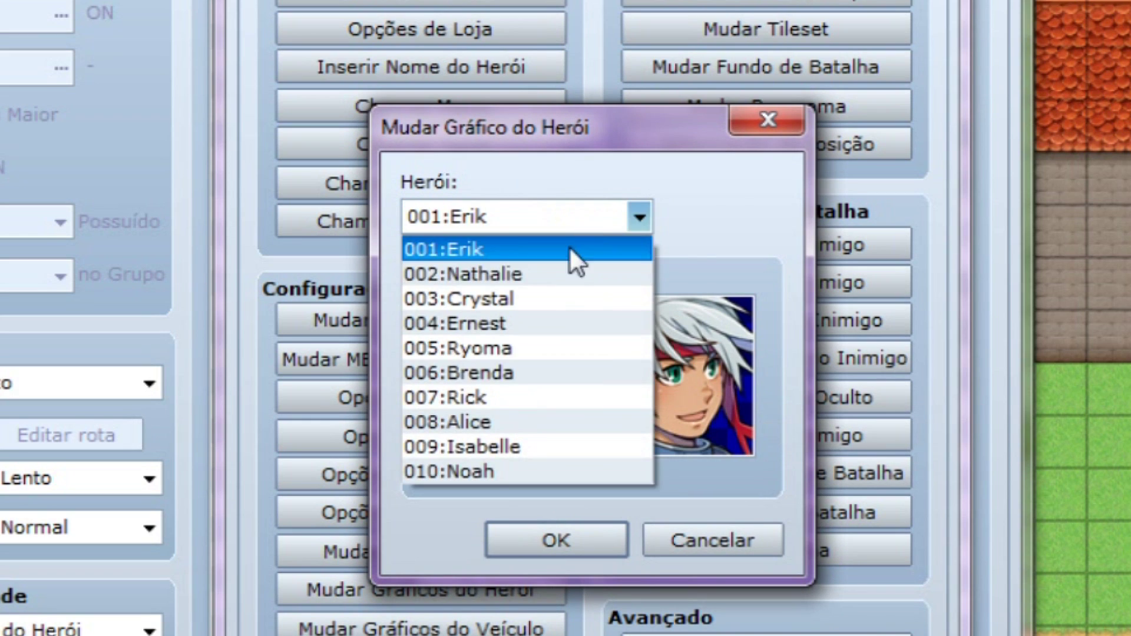
left_click(570, 249)
- Browse the Actor4 and Actor5 sheets for the hero's character graphic, and close the hero graphic command without adding it
double_click(503, 396)
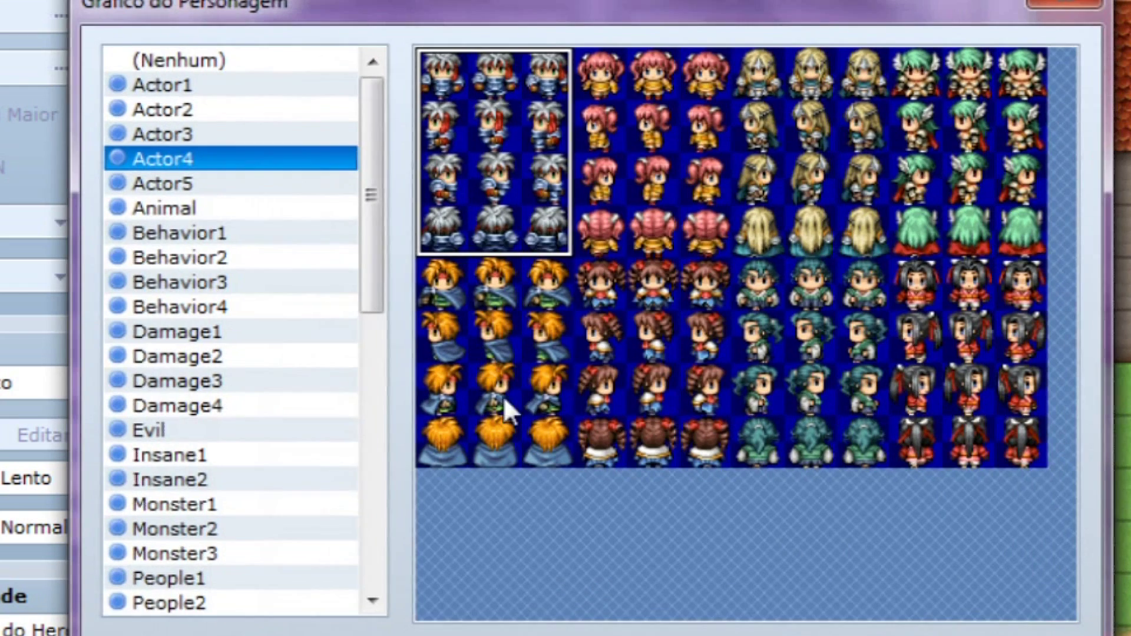
left_click(670, 190)
left_click(859, 162)
left_click(493, 196)
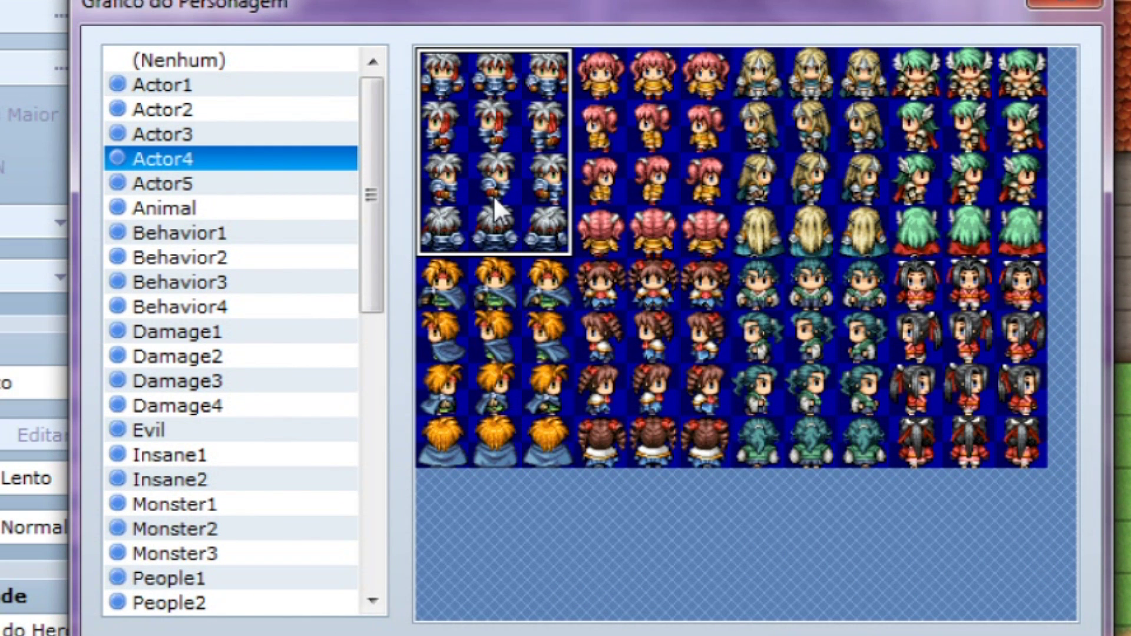
left_click(187, 183)
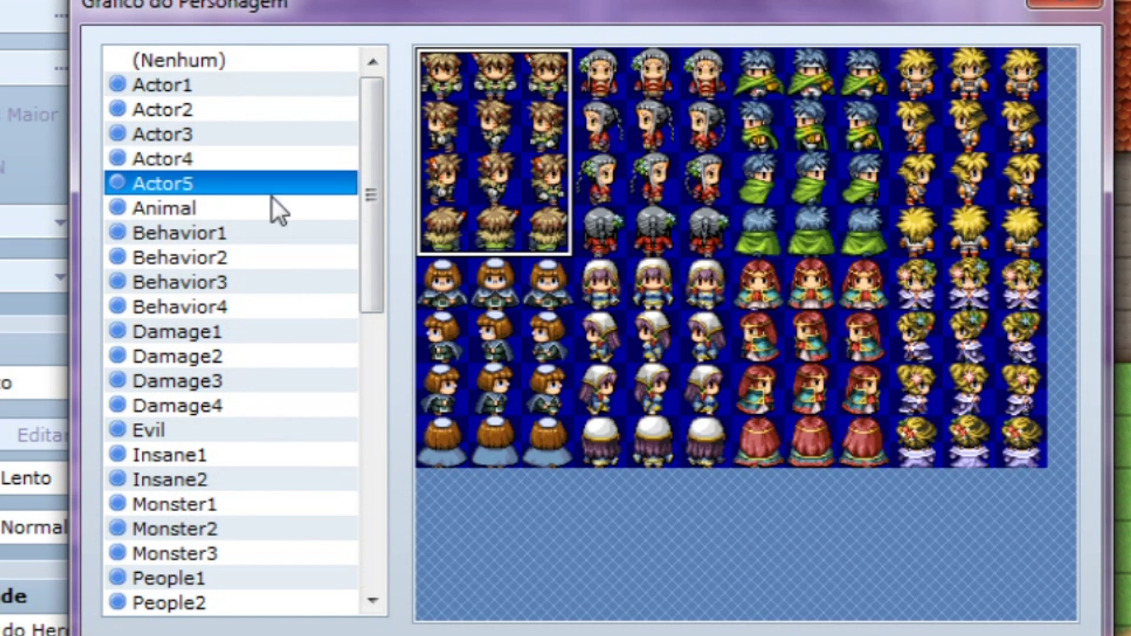
left_click(205, 161)
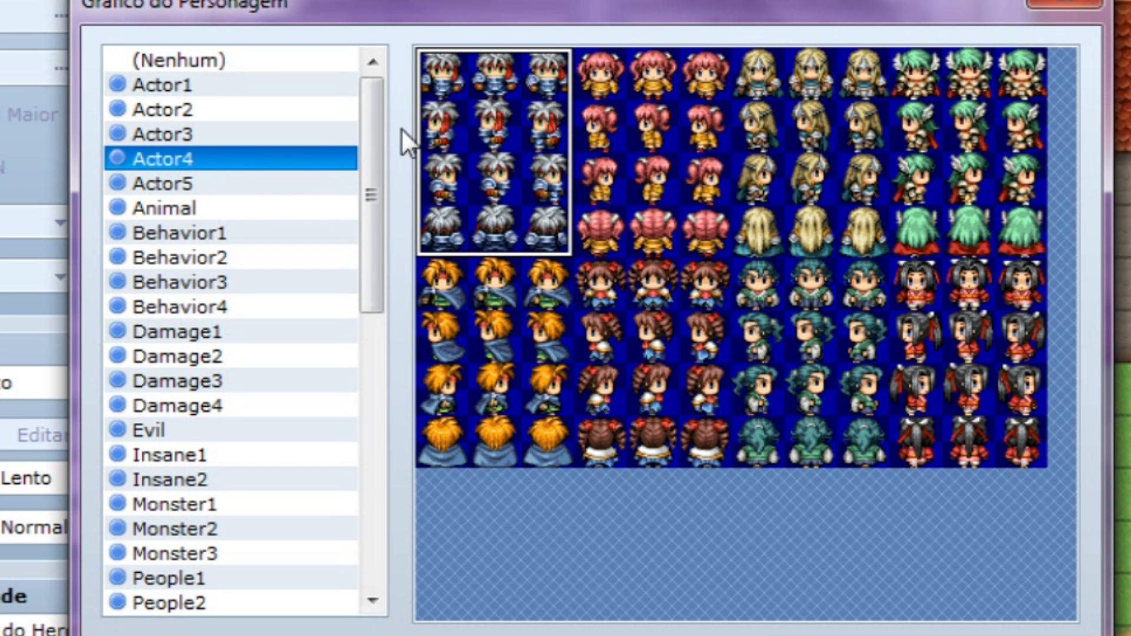
left_click(1057, 5)
left_click(669, 401)
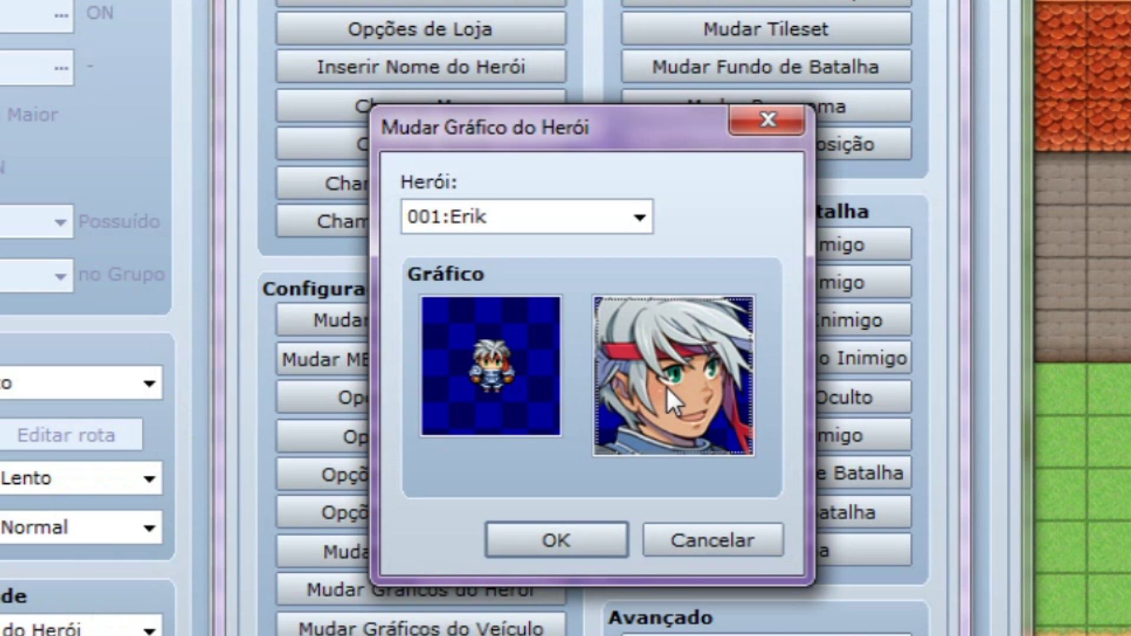
left_click(723, 531)
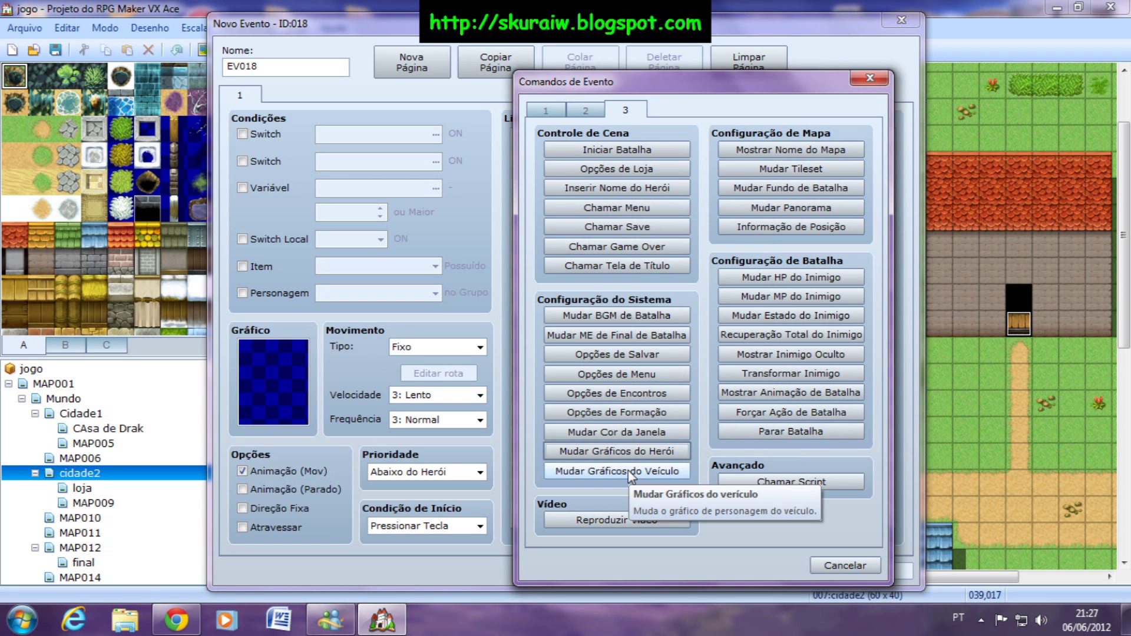
- Try the sailing ship from the Vehicle sheet as the graphic of the Barco vehicle
left_click(629, 472)
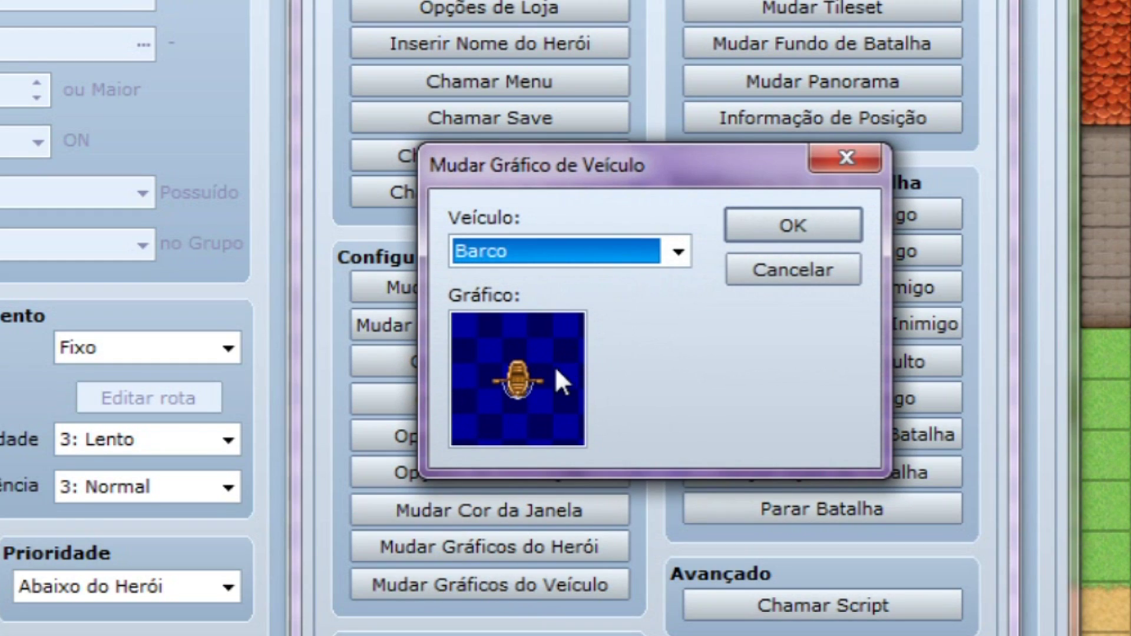
double_click(553, 366)
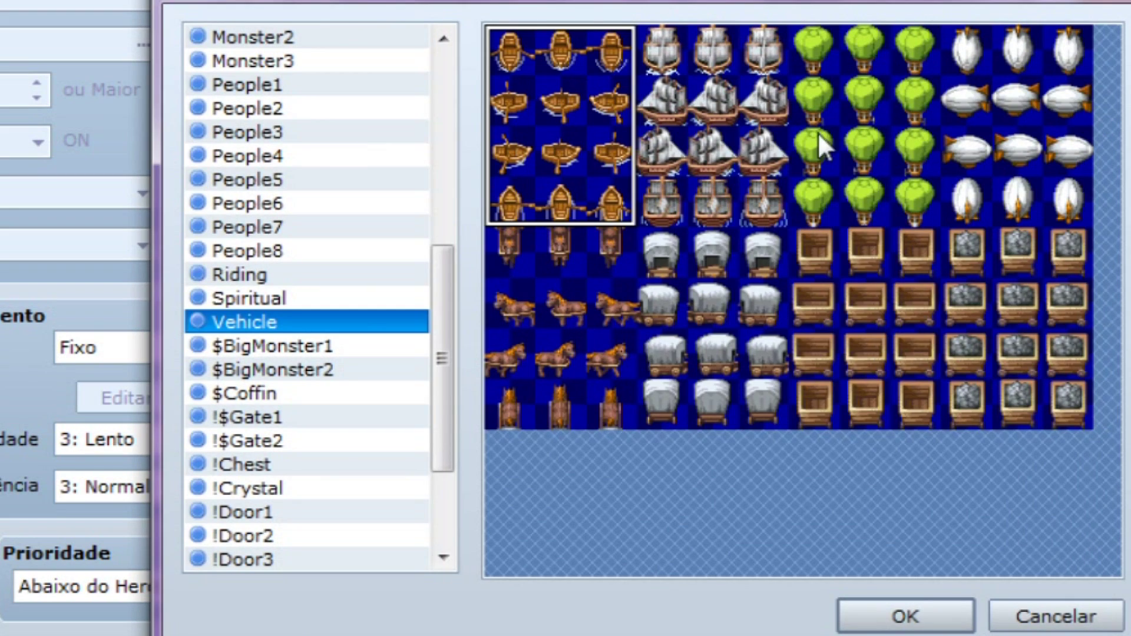
double_click(699, 150)
- Try the horse, covered wagon and airship graphics for the Barco vehicle, view the Spiritual sheet, and discard the vehicle graphic command
double_click(532, 377)
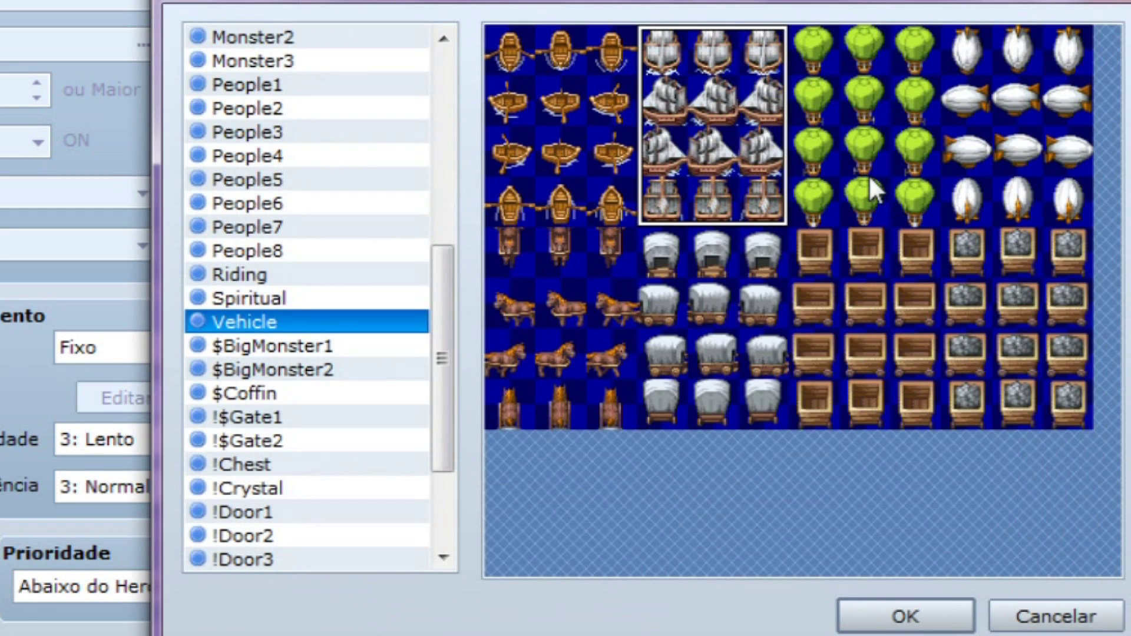
left_click(567, 236)
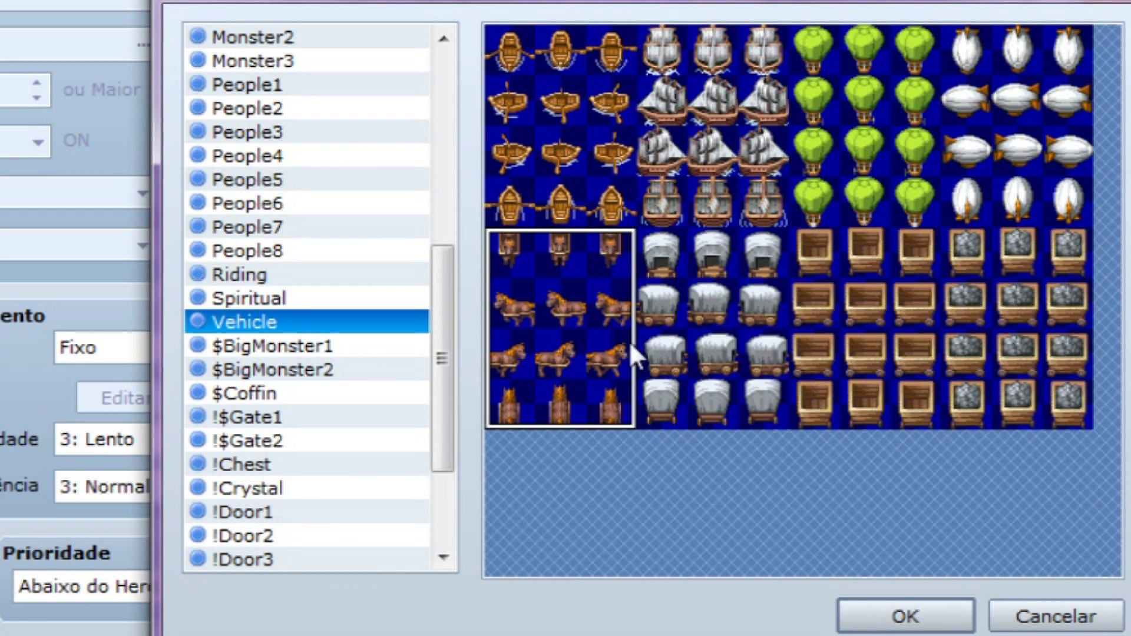
left_click(674, 351)
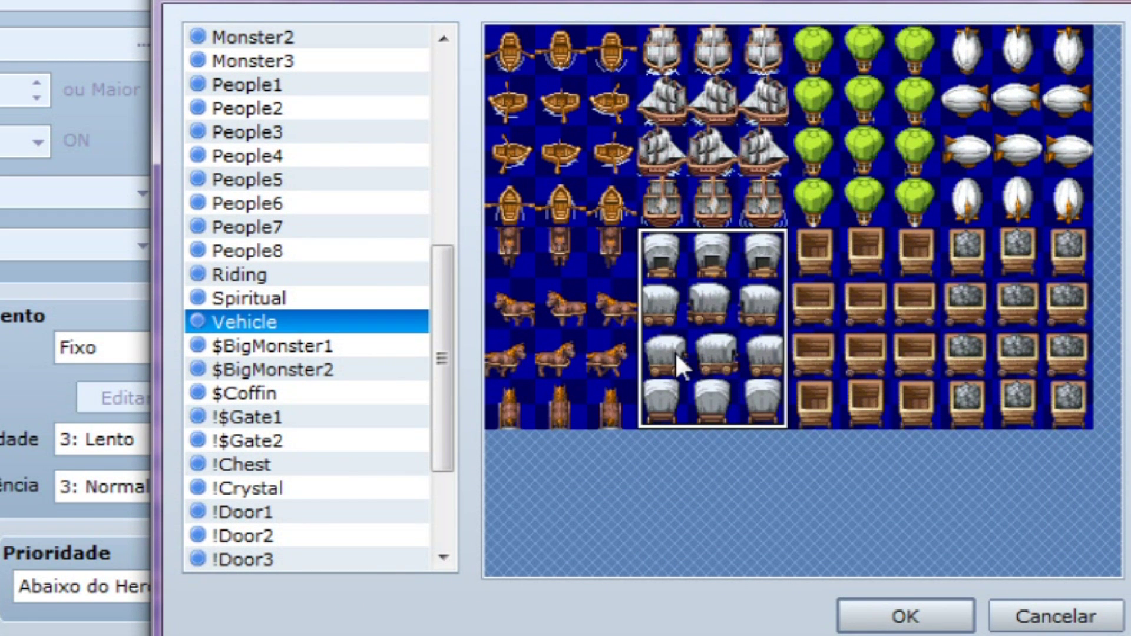
left_click(1023, 179)
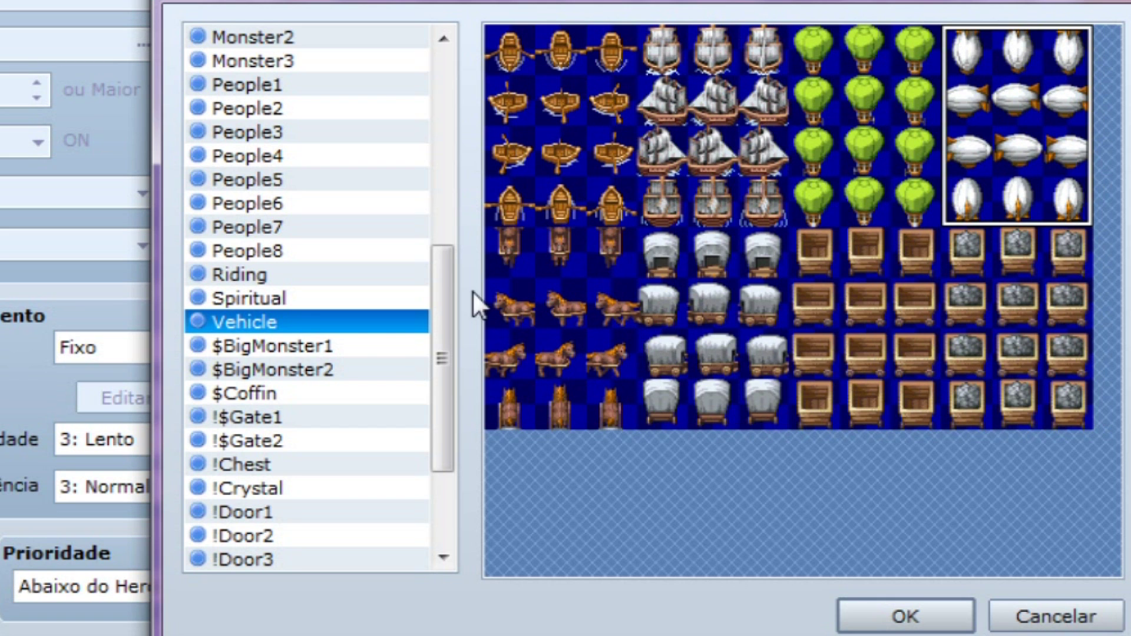
left_click(294, 296)
left_click(1051, 8)
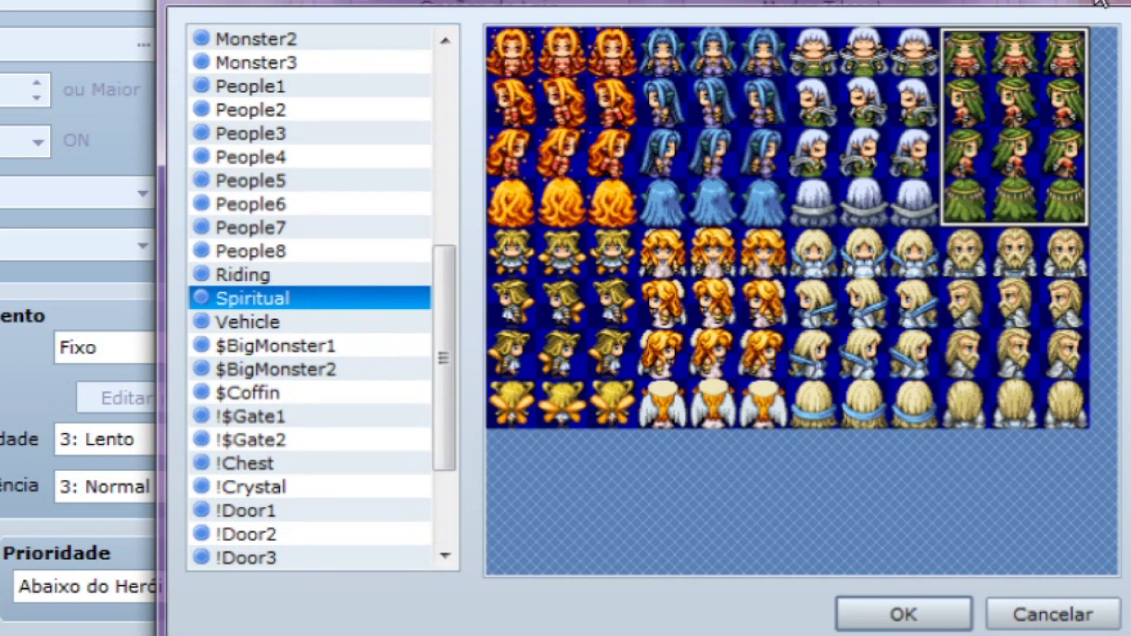
left_click(825, 268)
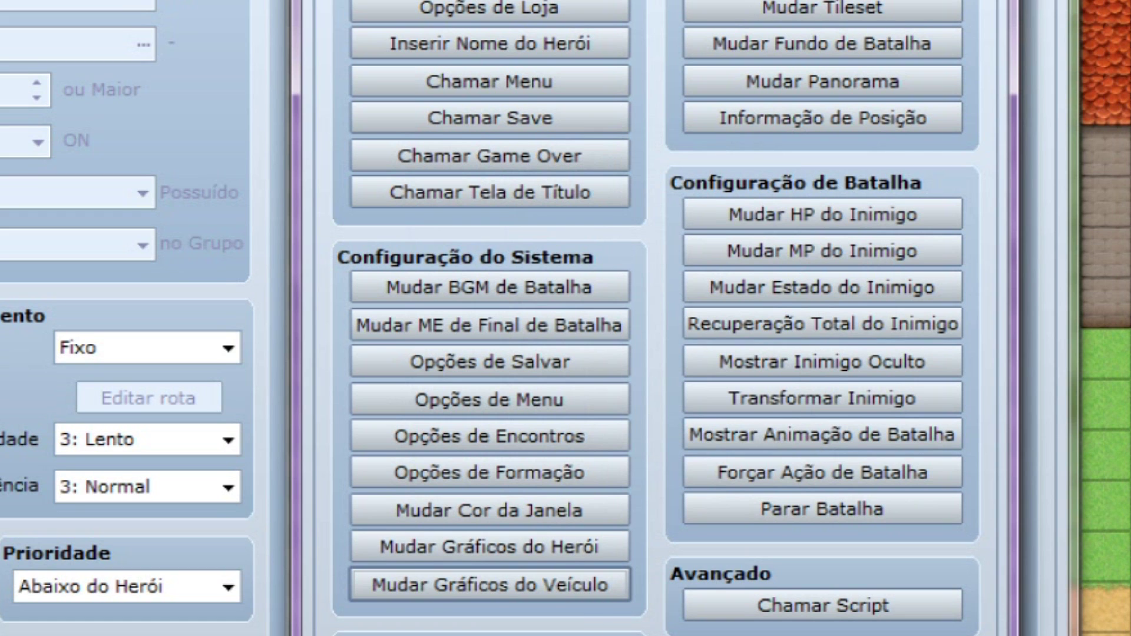
- View the options of the video playback and map name display commands, closing each without adding it
left_click(489, 635)
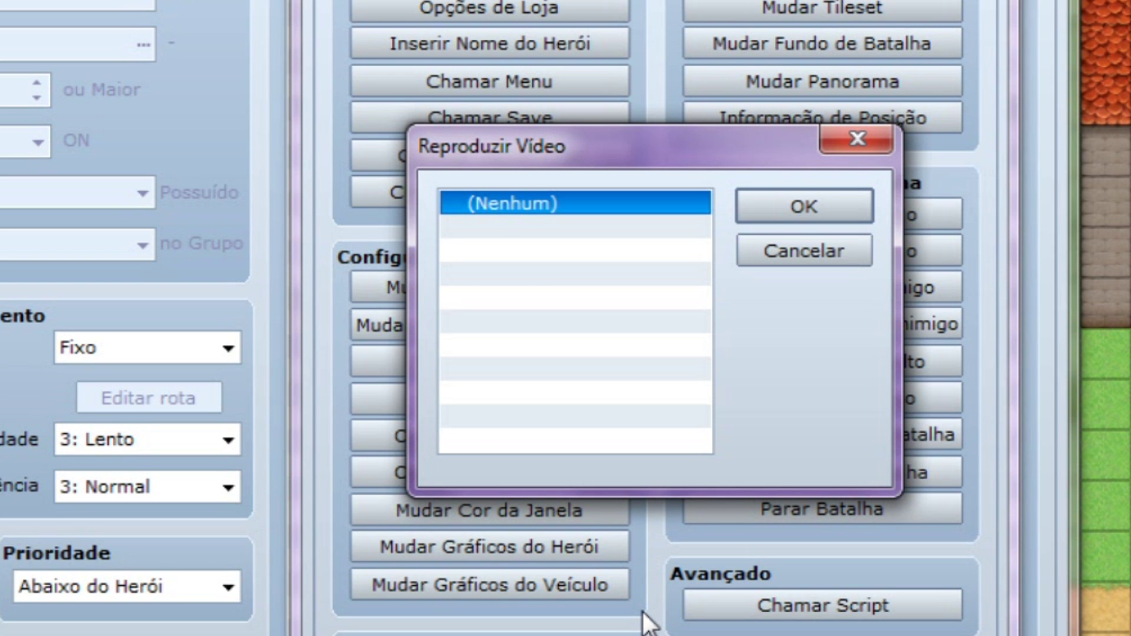
left_click(859, 139)
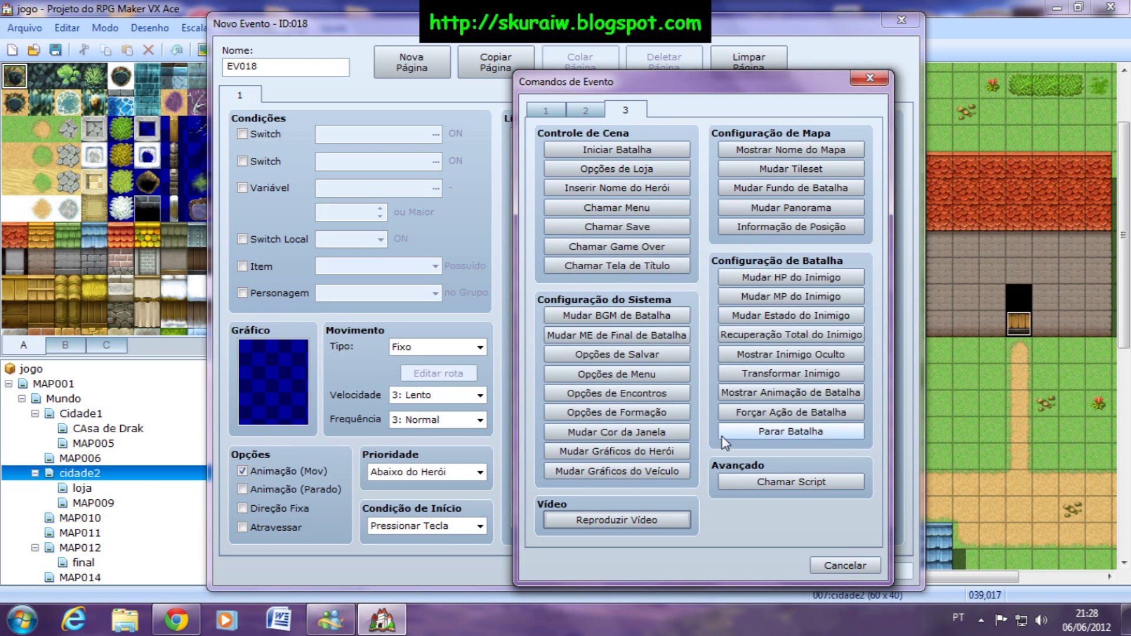
left_click(846, 152)
left_click(802, 318)
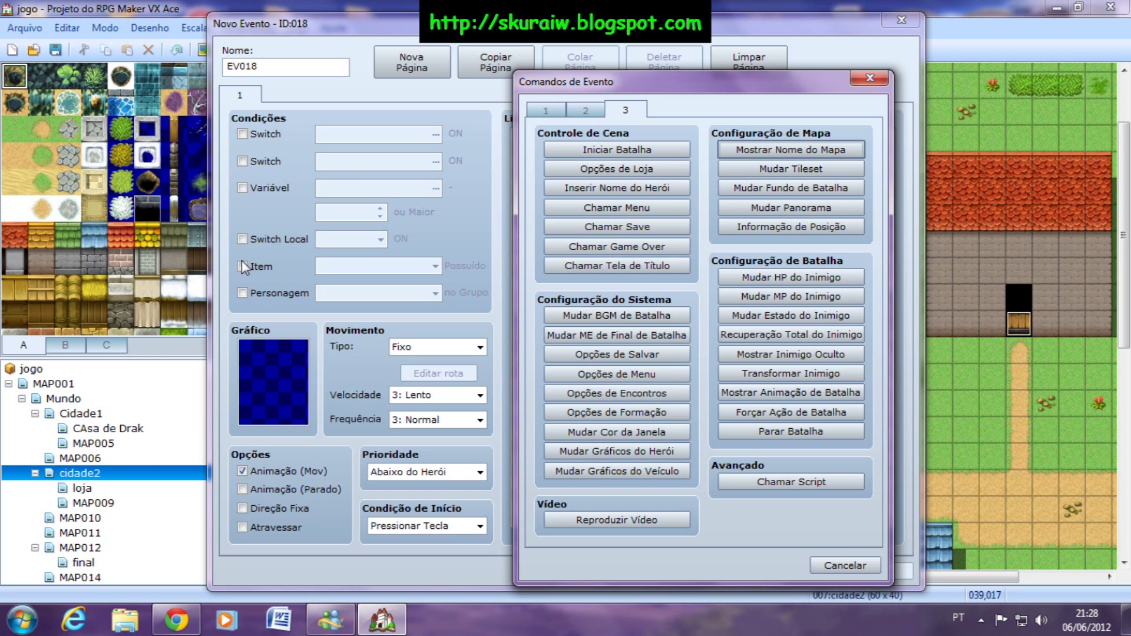
left_click(763, 151)
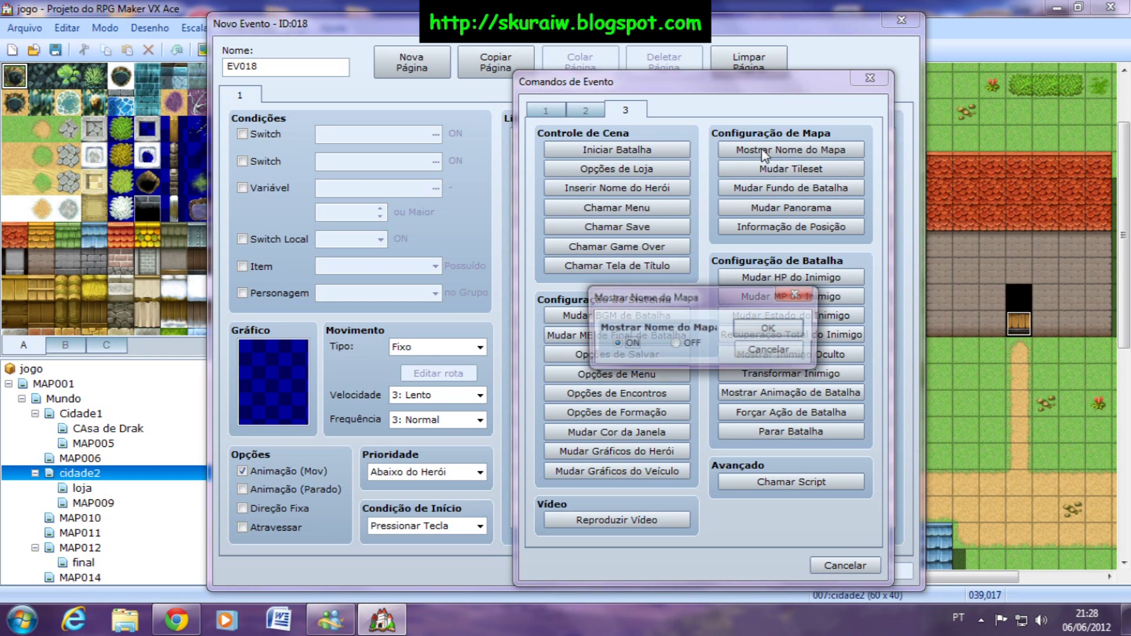
left_click(803, 299)
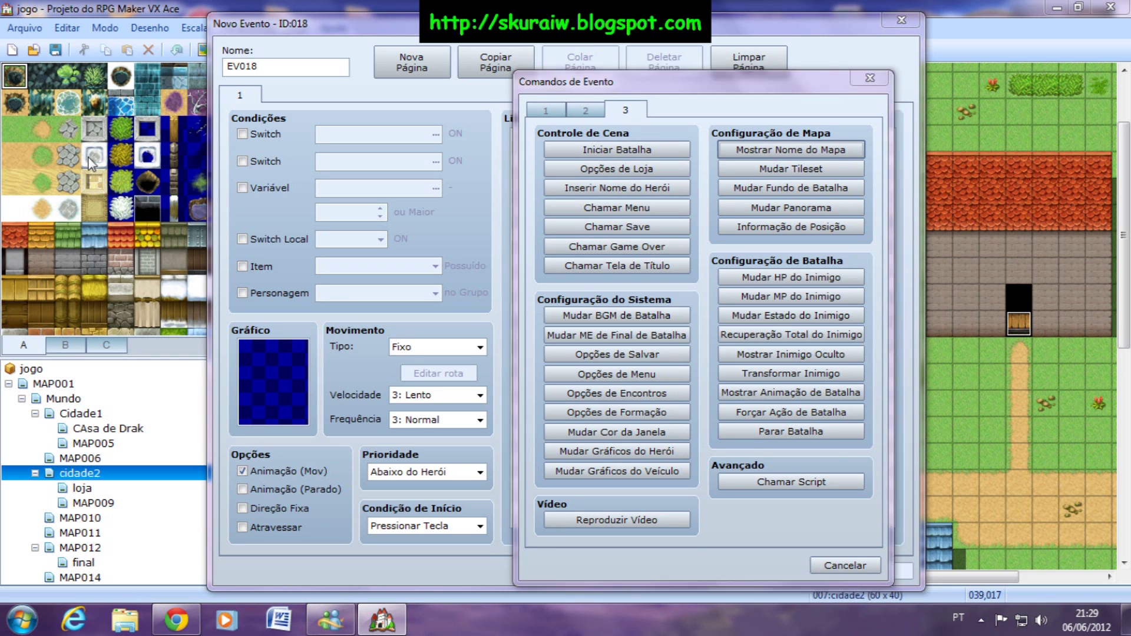
- Look through the tilesets offered by the tileset change command, from Mundo to Masmorra, and discard the command
left_click(837, 169)
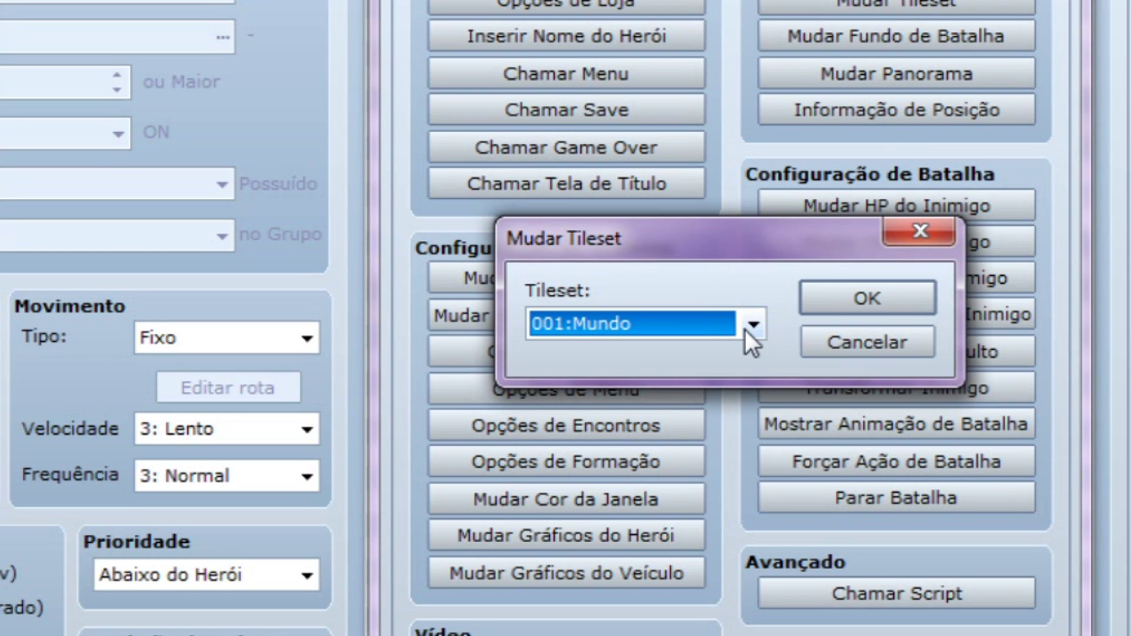
left_click(744, 323)
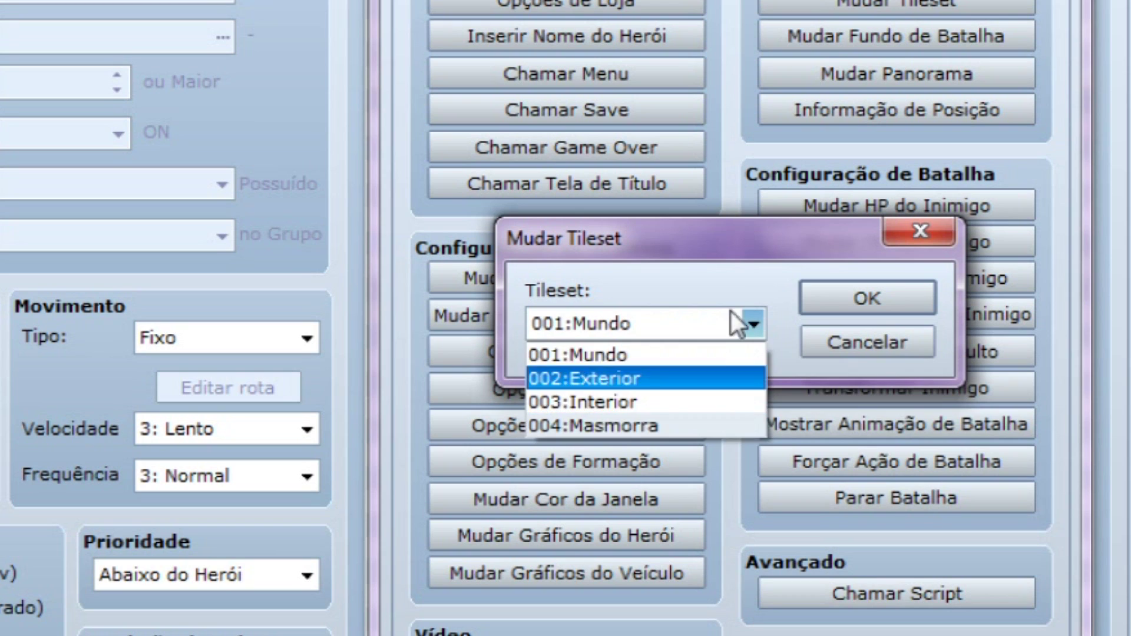
left_click(726, 259)
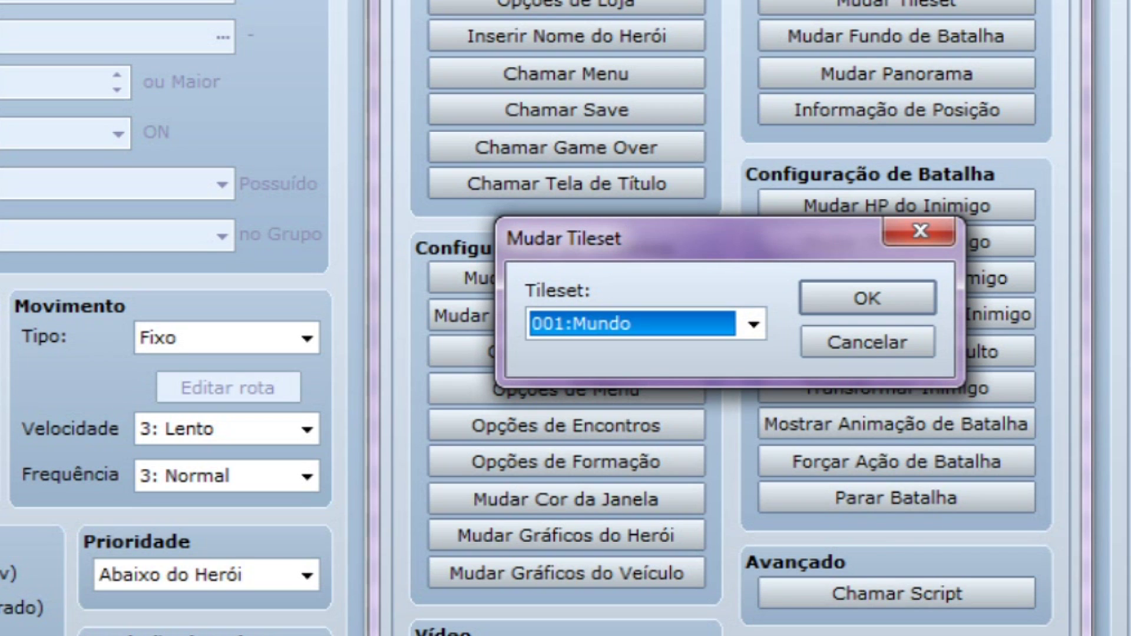
left_click(672, 333)
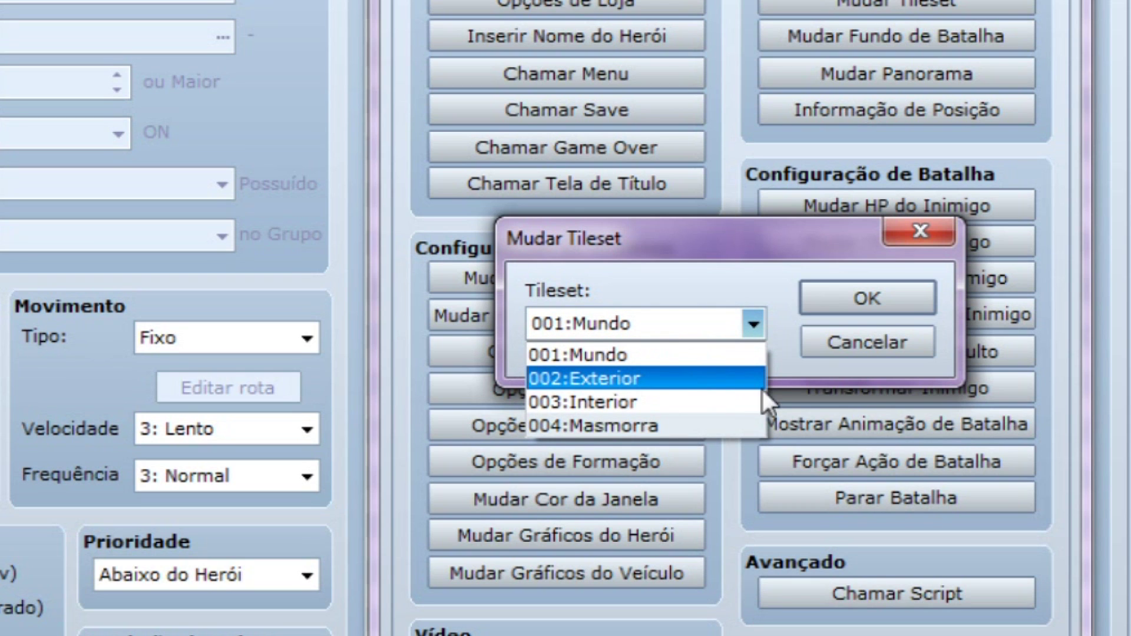
key("Down")
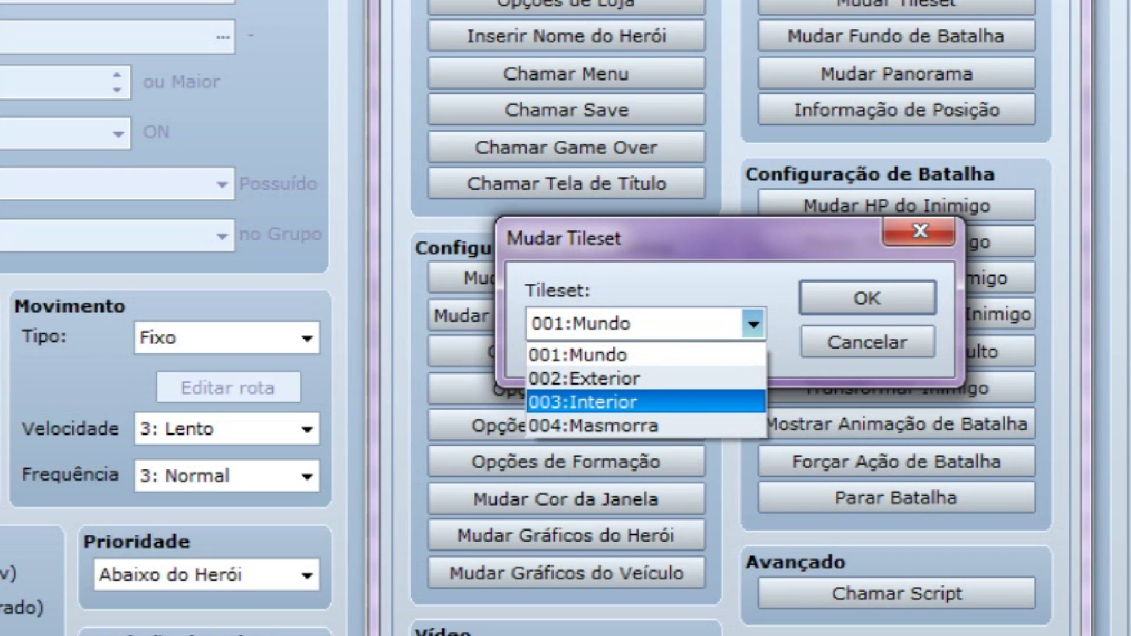
left_click(871, 340)
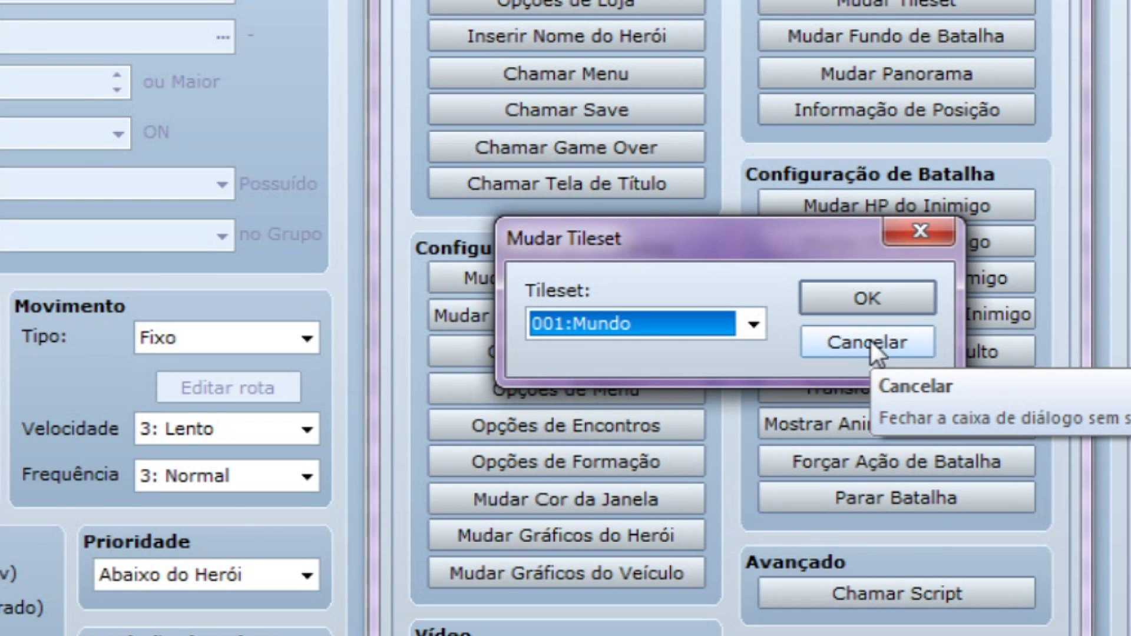
left_click(870, 341)
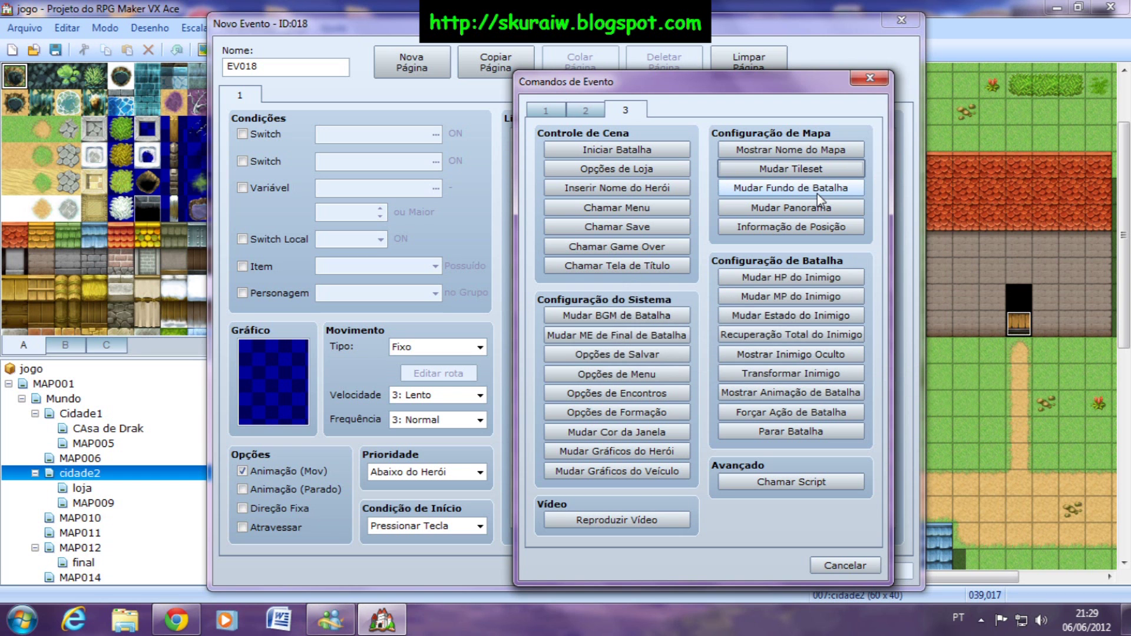
- Preview the Castle and Clouds floors for a battle background change, combining Clouds with backdrops such as Brick and DarkSpace
left_click(819, 189)
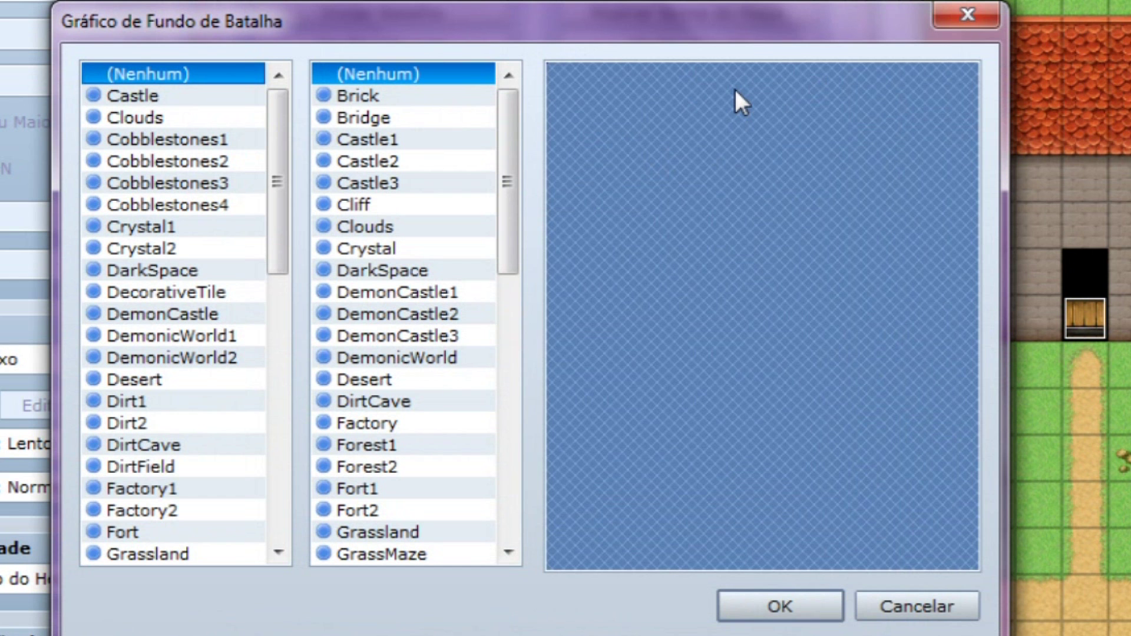
left_click(212, 97)
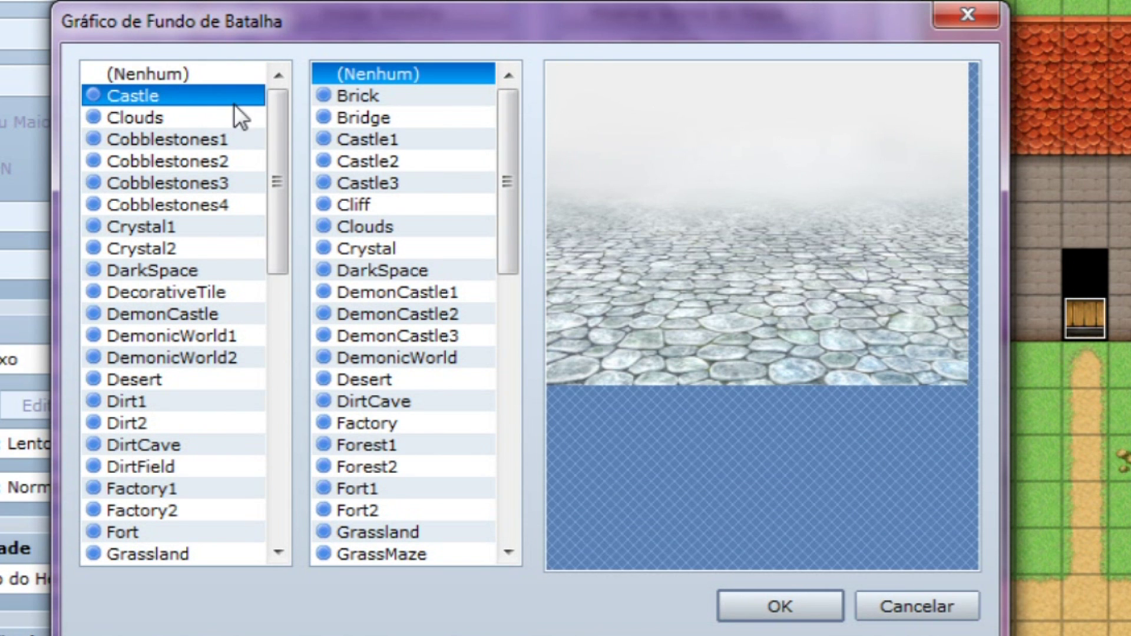
left_click(174, 119)
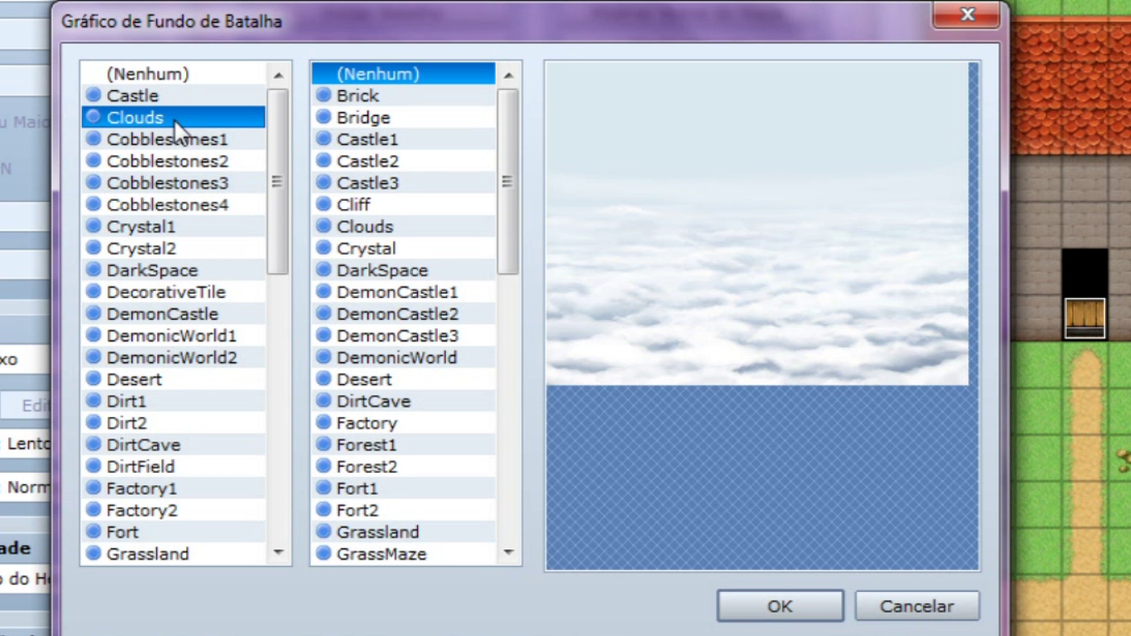
left_click(331, 98)
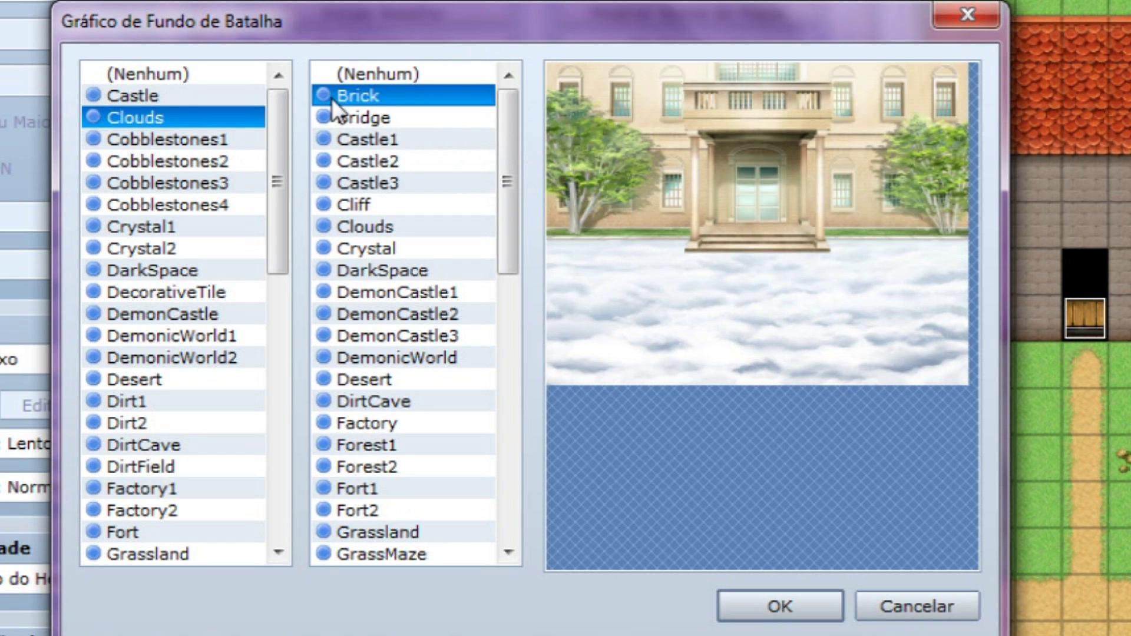
left_click(370, 112)
left_click(374, 185)
left_click(371, 270)
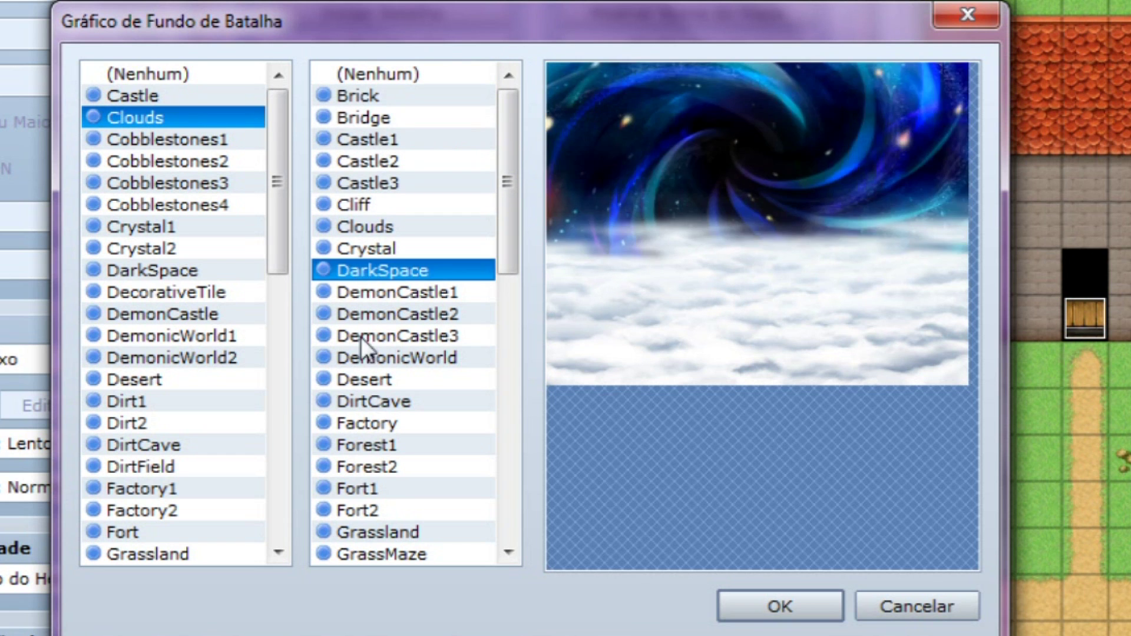
- Preview the Desert battle backdrop with the DecorativeTile, Cobblestones4, Clouds and Castle floors, and close the background command without adding it
left_click(357, 379)
left_click(150, 444)
left_click(176, 292)
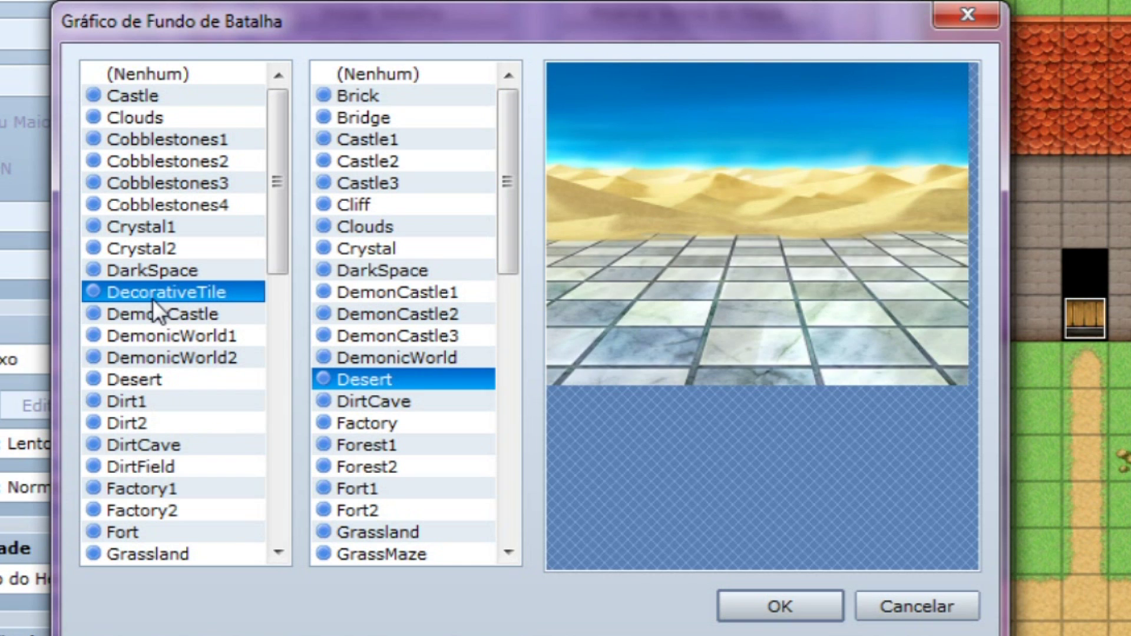
left_click(181, 207)
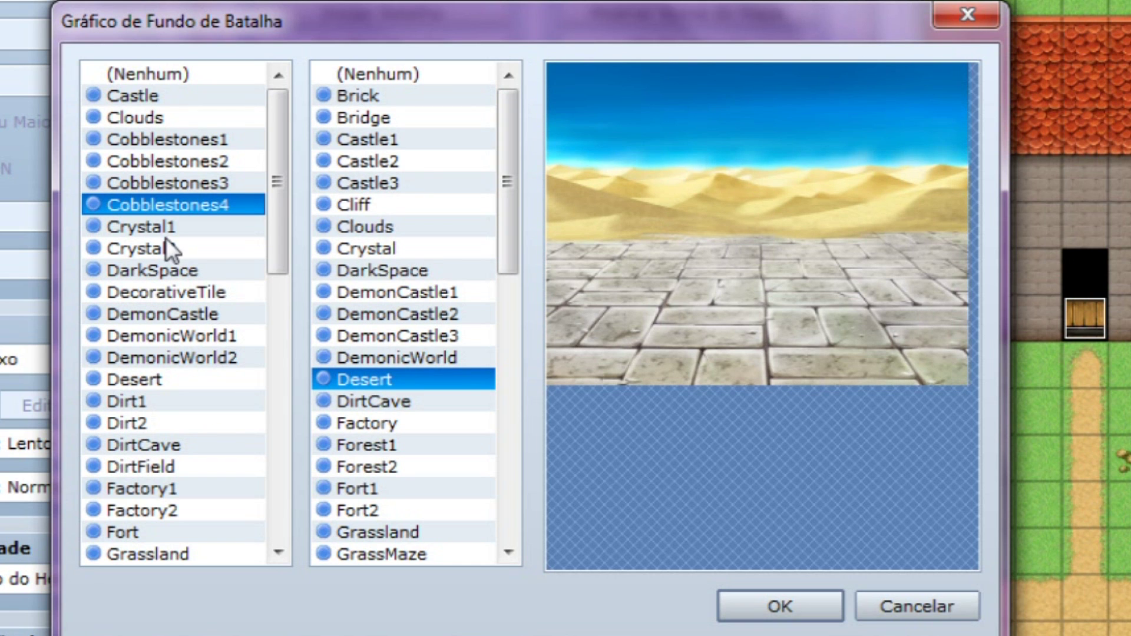
left_click(154, 115)
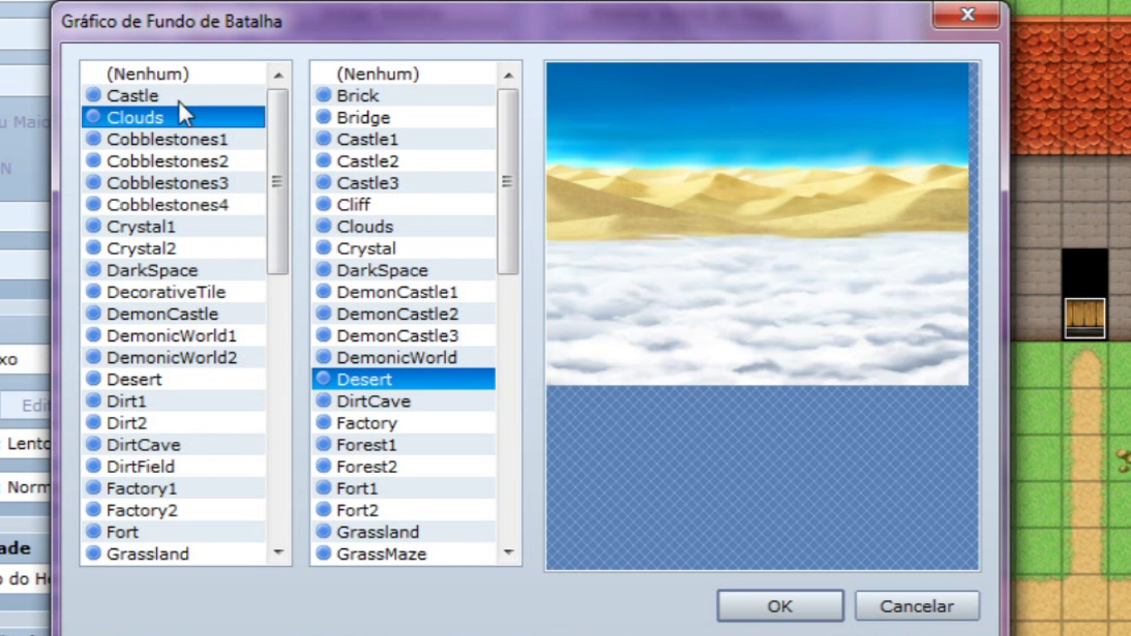
left_click(178, 98)
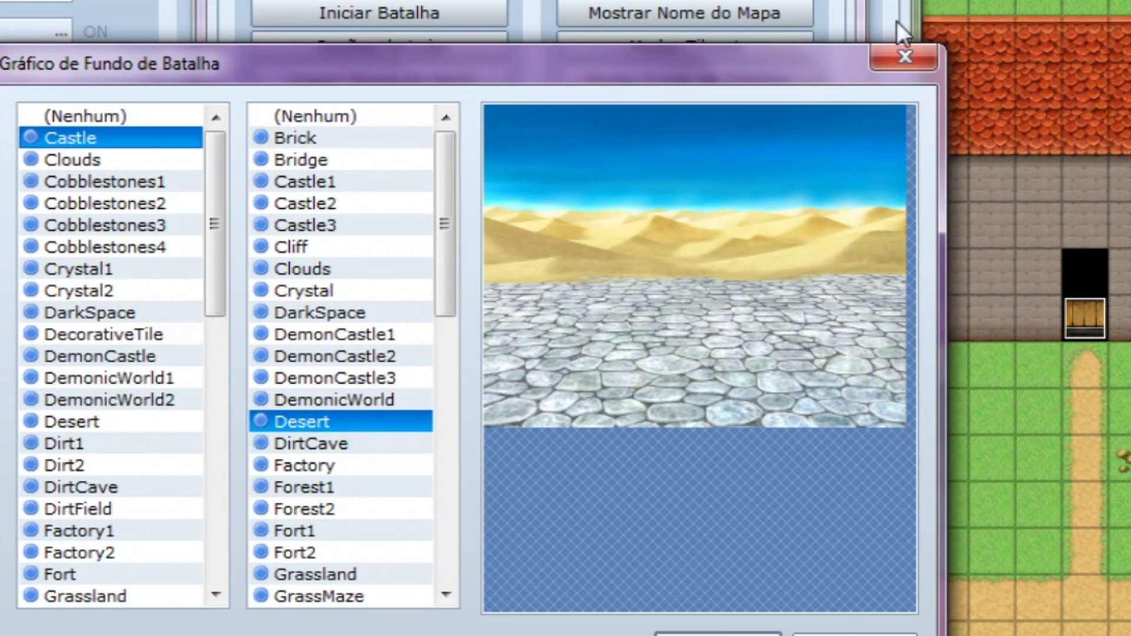
left_click(800, 145)
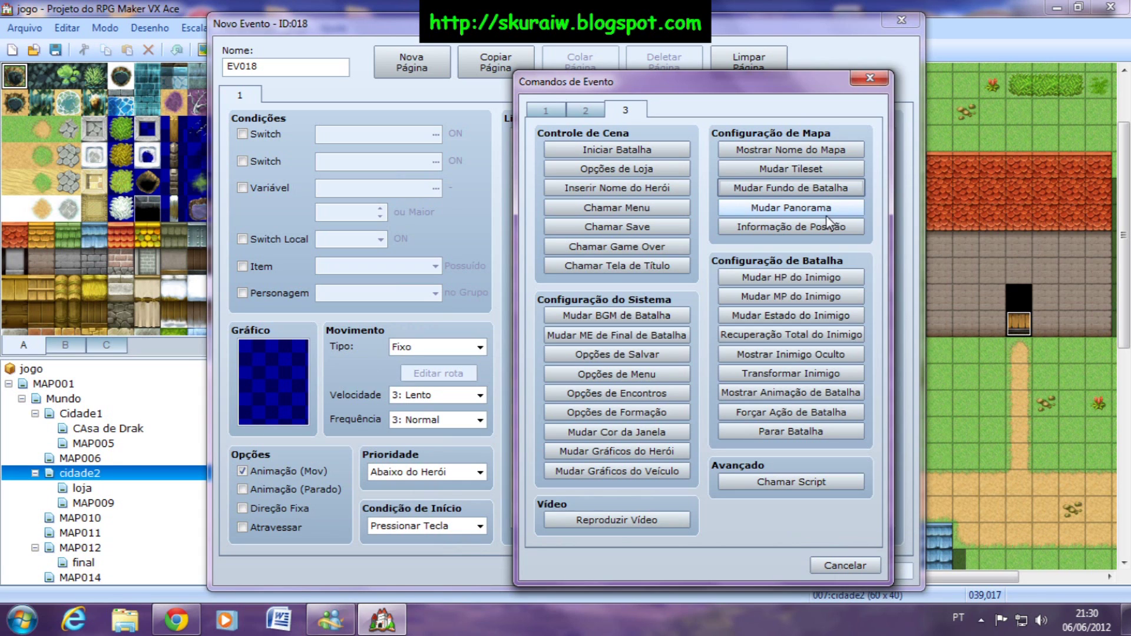
- View the panorama change command's options, and discard both the command and the new event
left_click(825, 209)
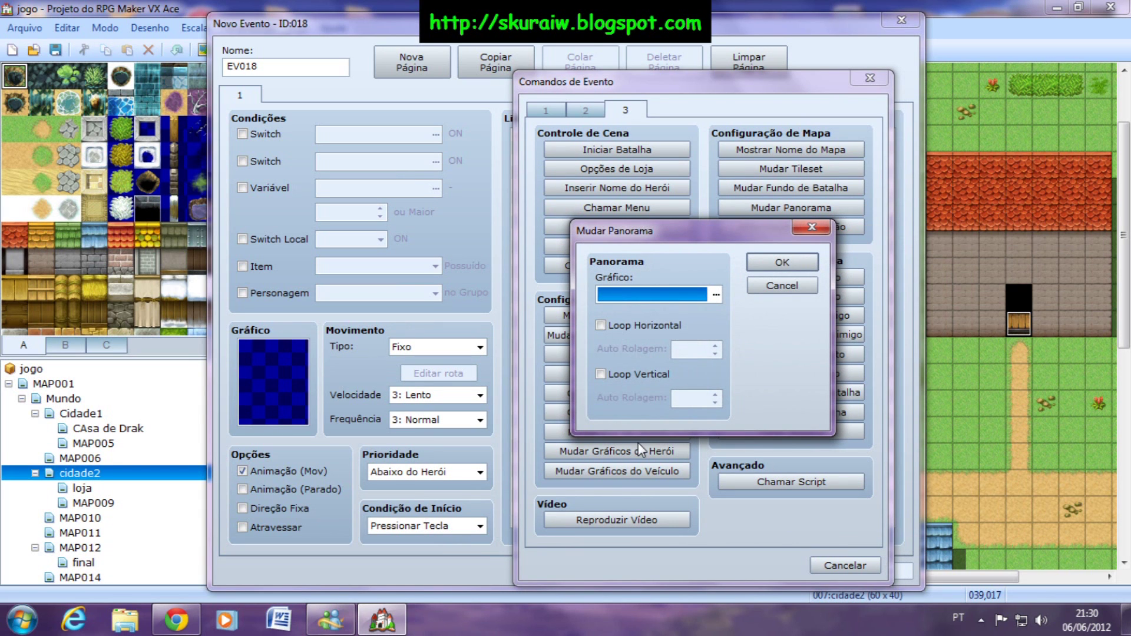
left_click(812, 227)
left_click(871, 78)
left_click(896, 24)
- Examine the panorama graphic and repetition settings in the properties of MAP010, and close them without changes
left_click(82, 517)
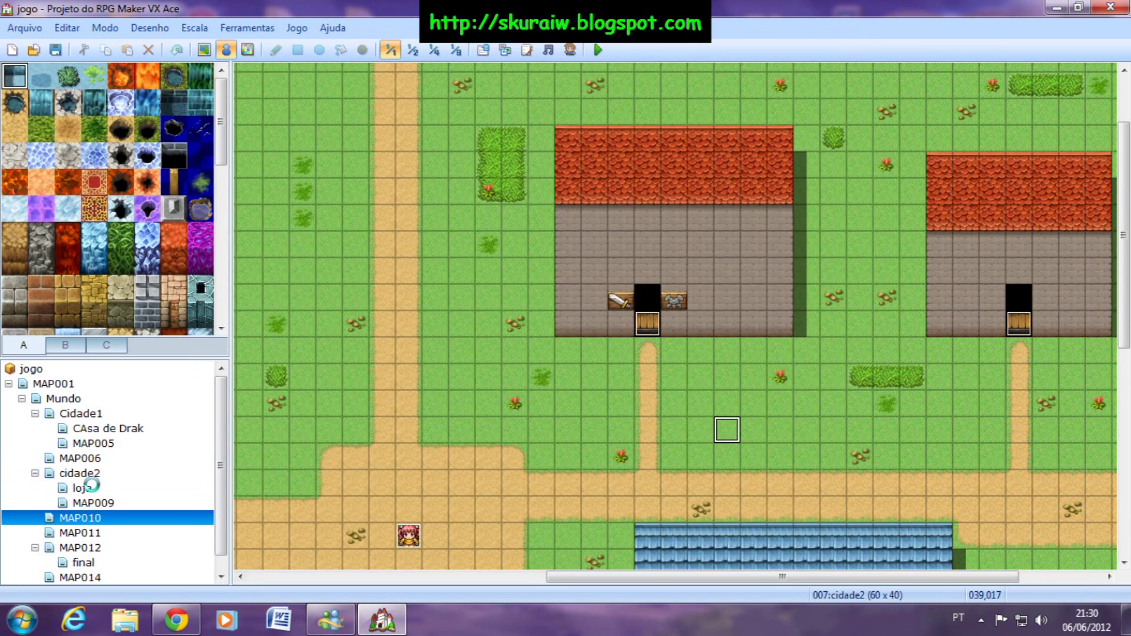
left_click_drag(1125, 366, 1128, 218)
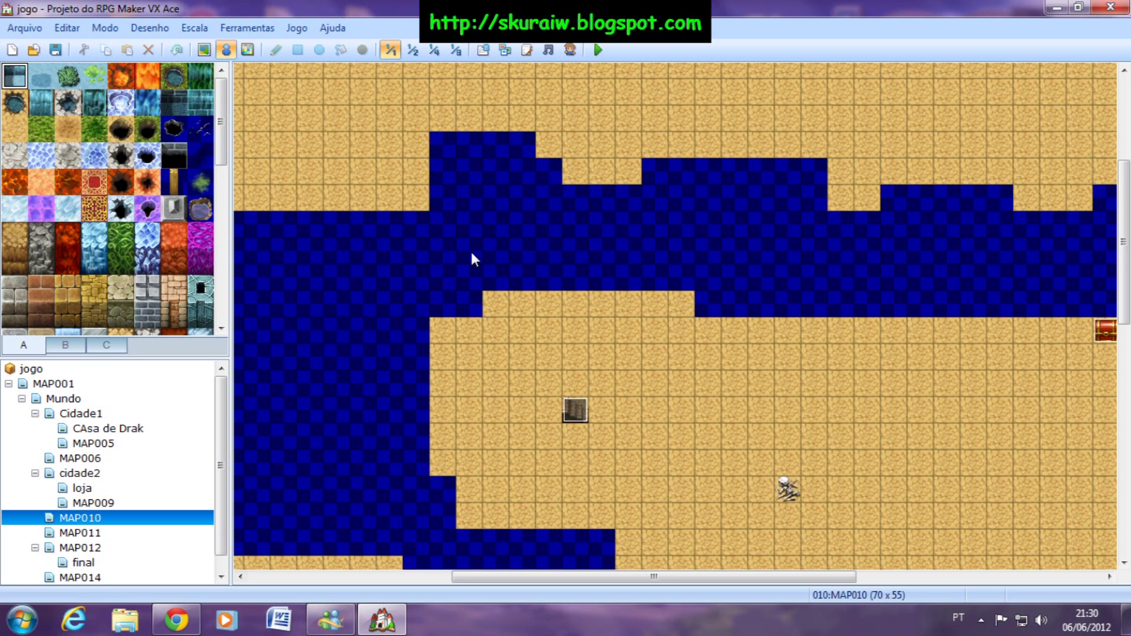
right_click(91, 518)
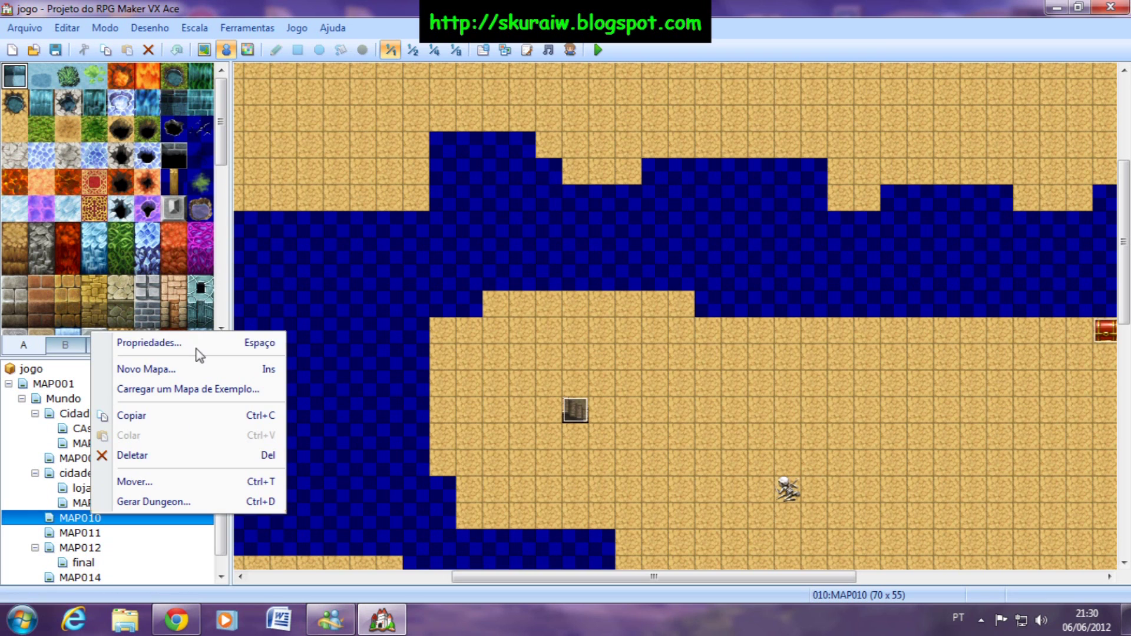
left_click(197, 347)
left_click(360, 351)
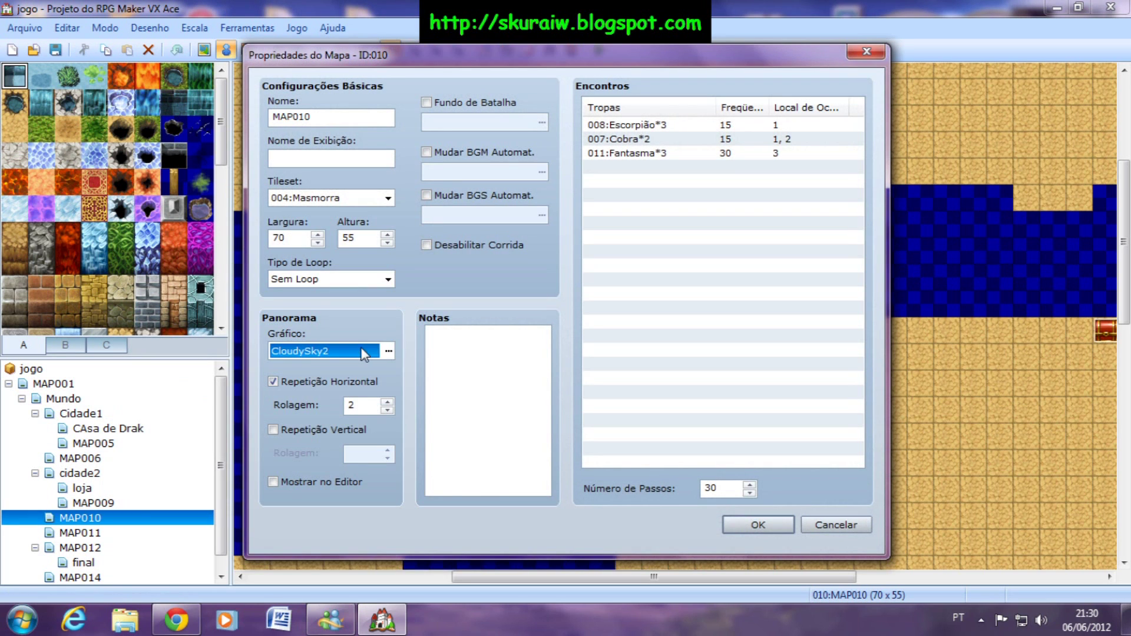
left_click(387, 350)
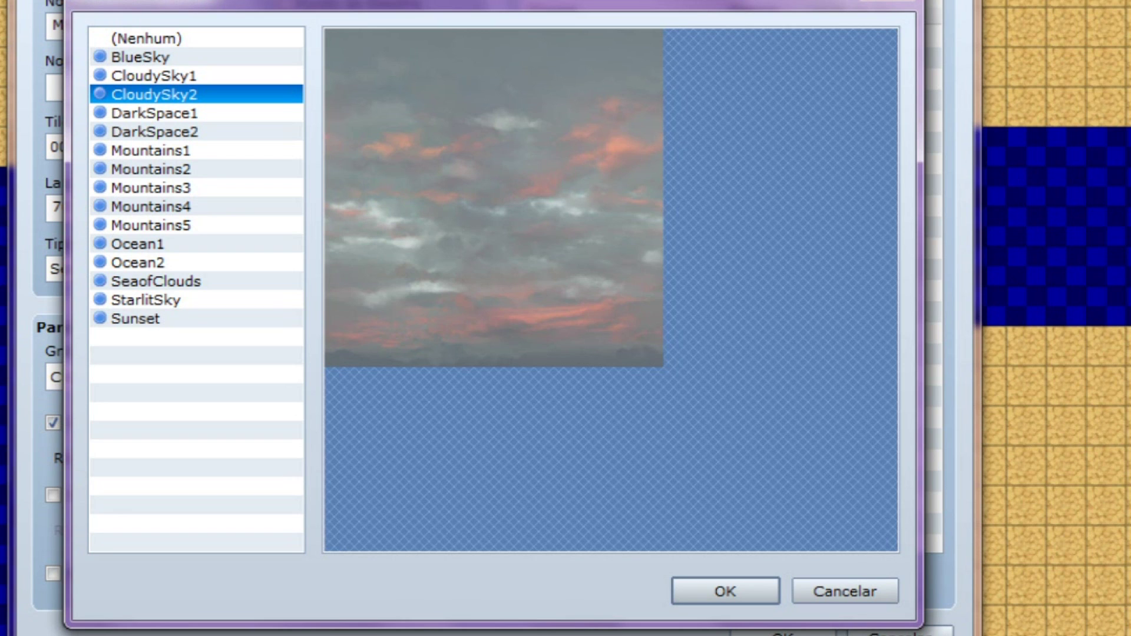
left_click(892, 5)
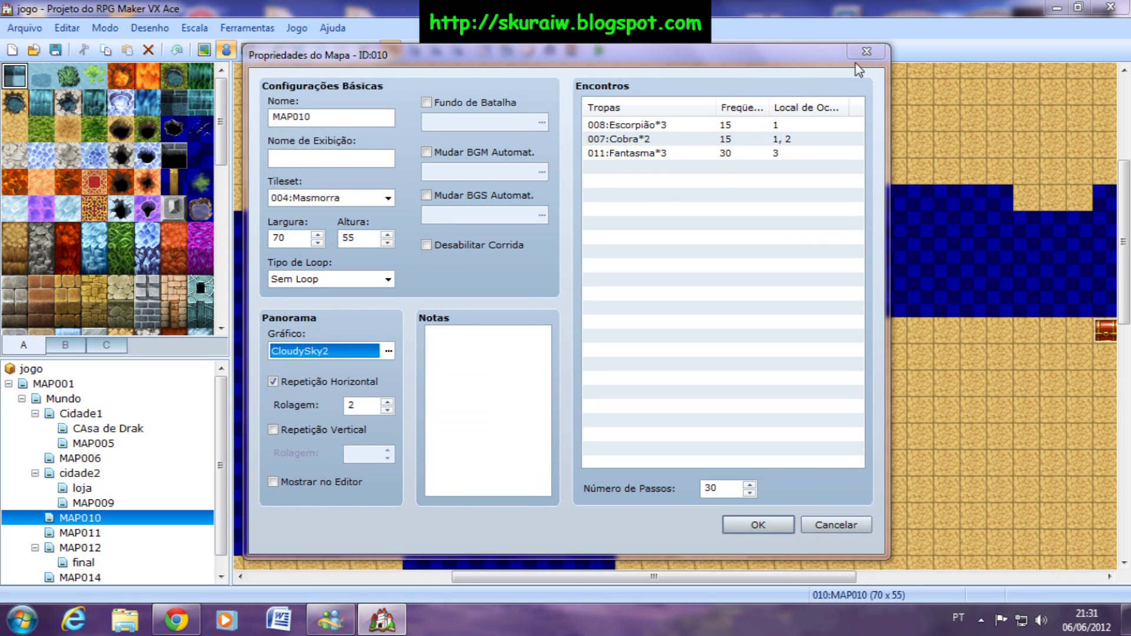
left_click(866, 52)
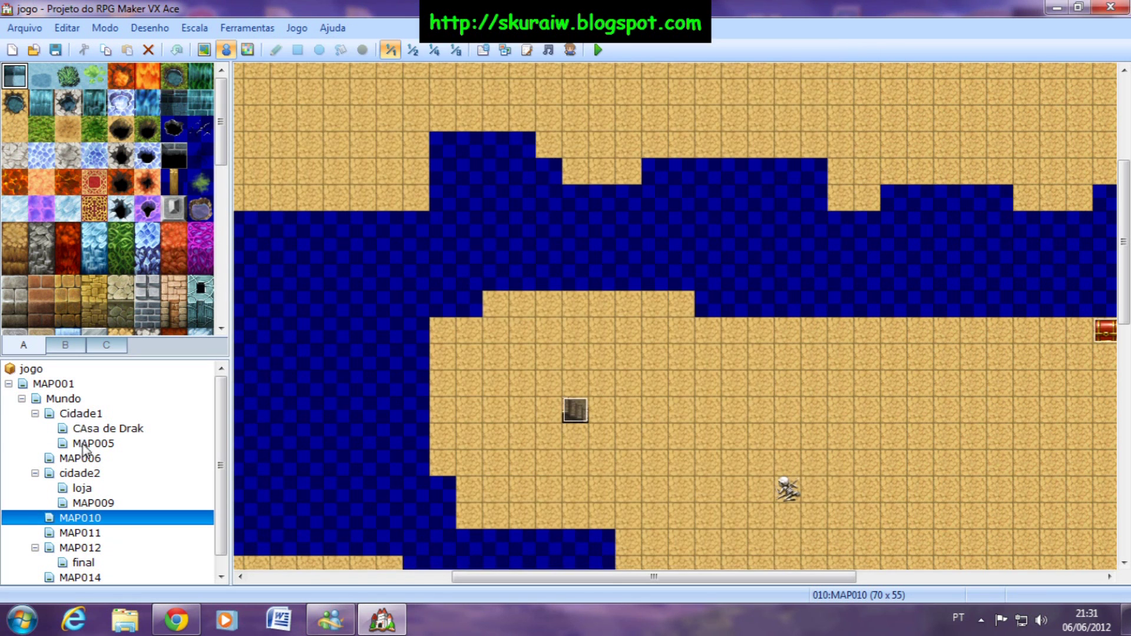
- Start a new event on the empty grass tile 043,017 of the cidade2 map and bring up its event commands
left_click(85, 415)
left_click(99, 474)
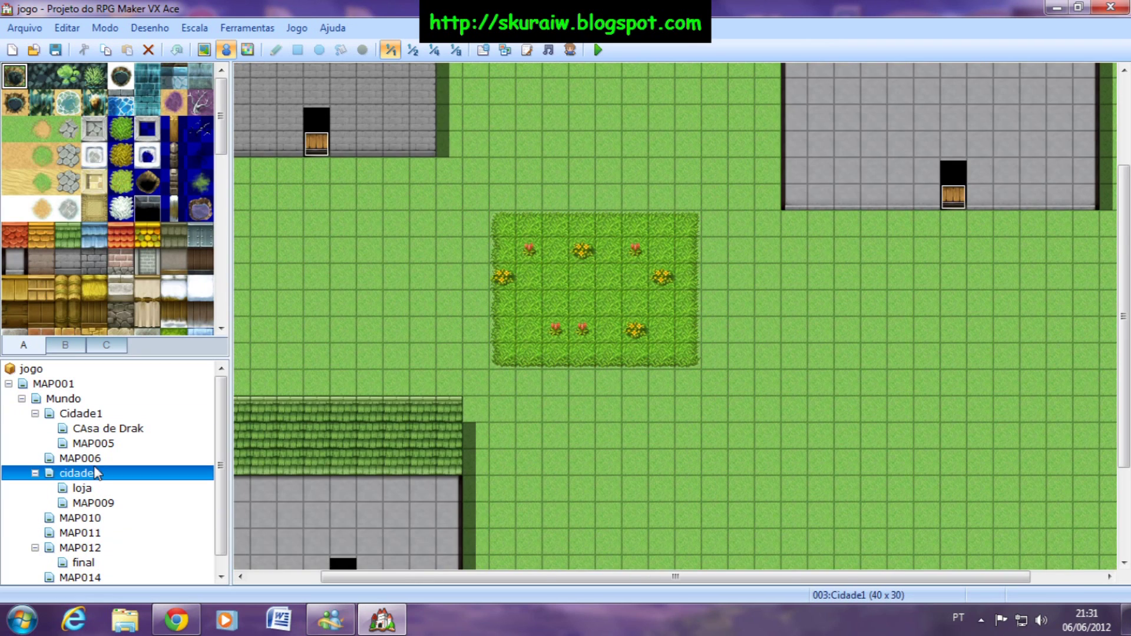
right_click(822, 422)
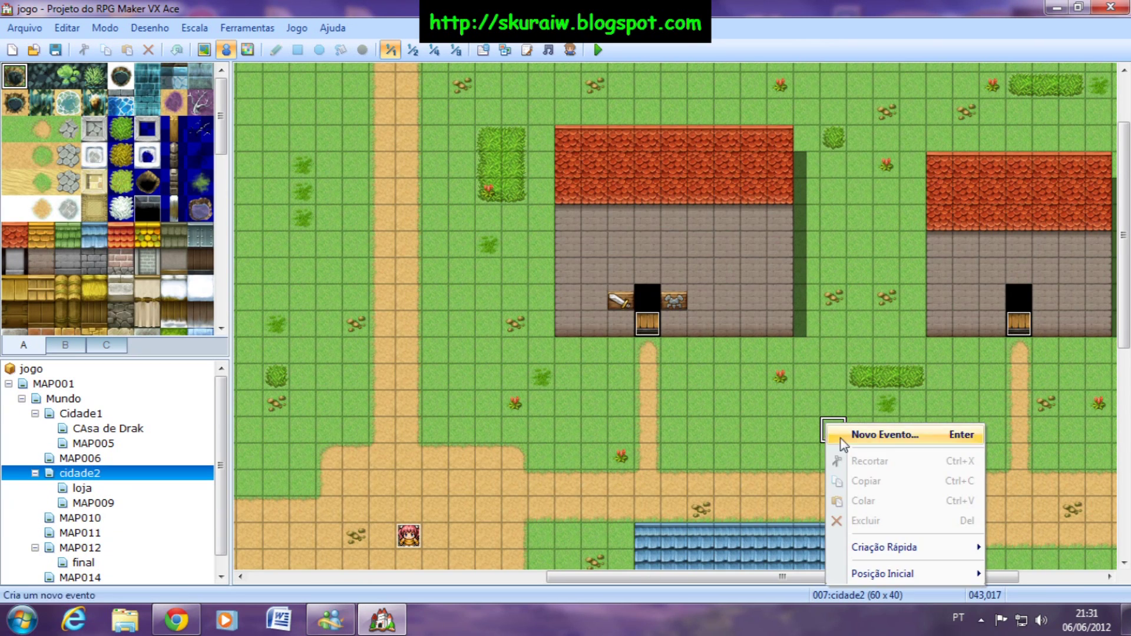
left_click(877, 439)
double_click(599, 139)
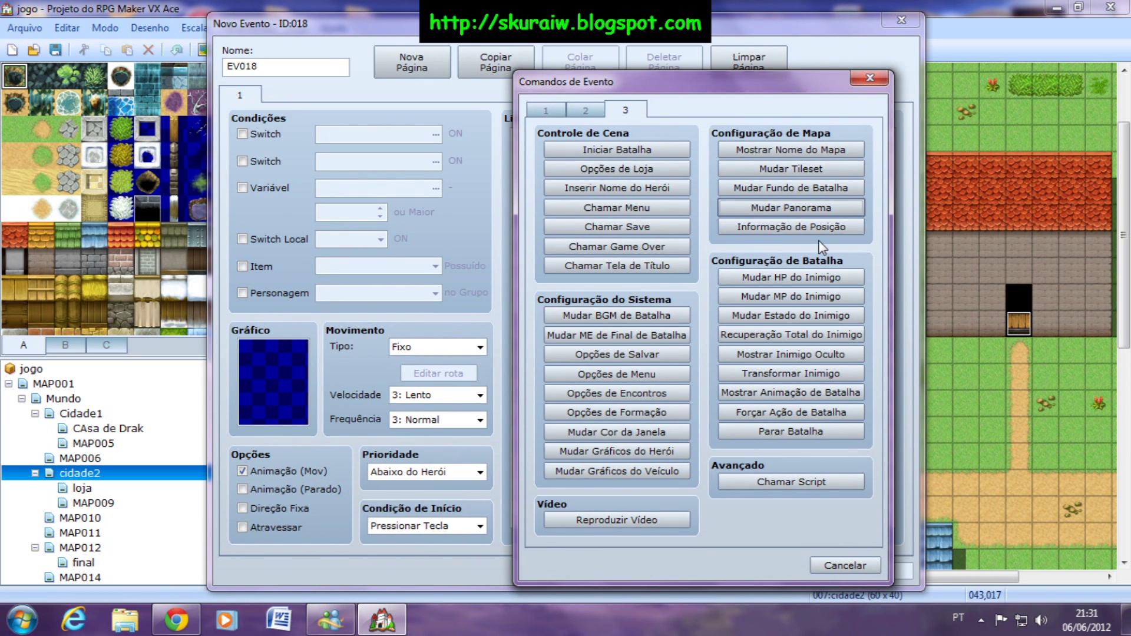
- Examine the position information command's receiving variable and directly specified position settings, and close it without adding it
left_click(806, 228)
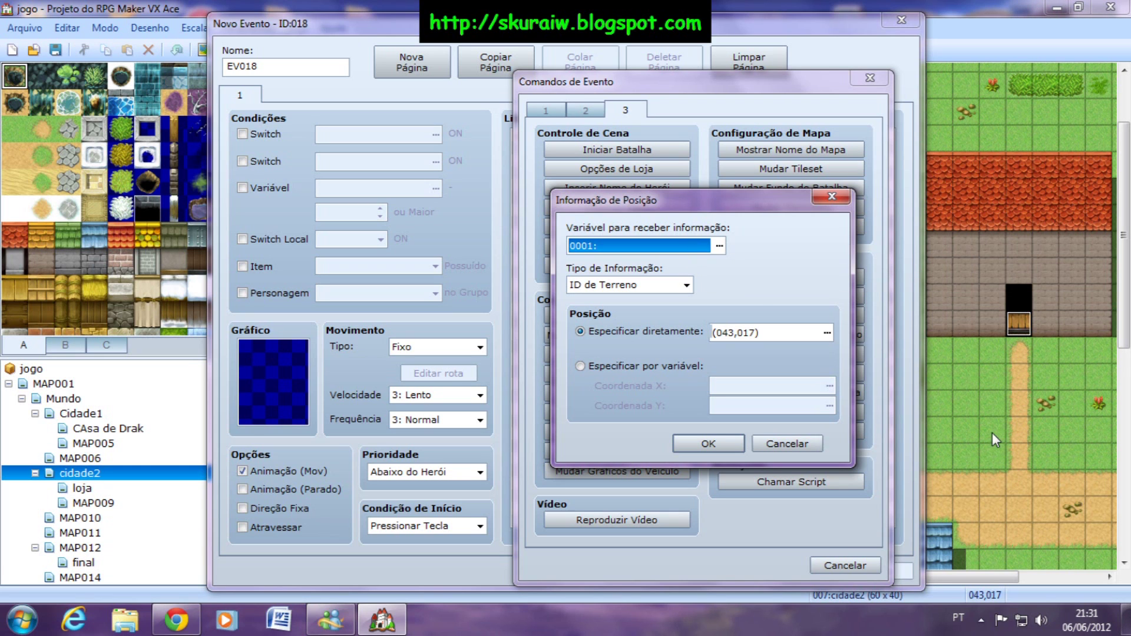
left_click(720, 246)
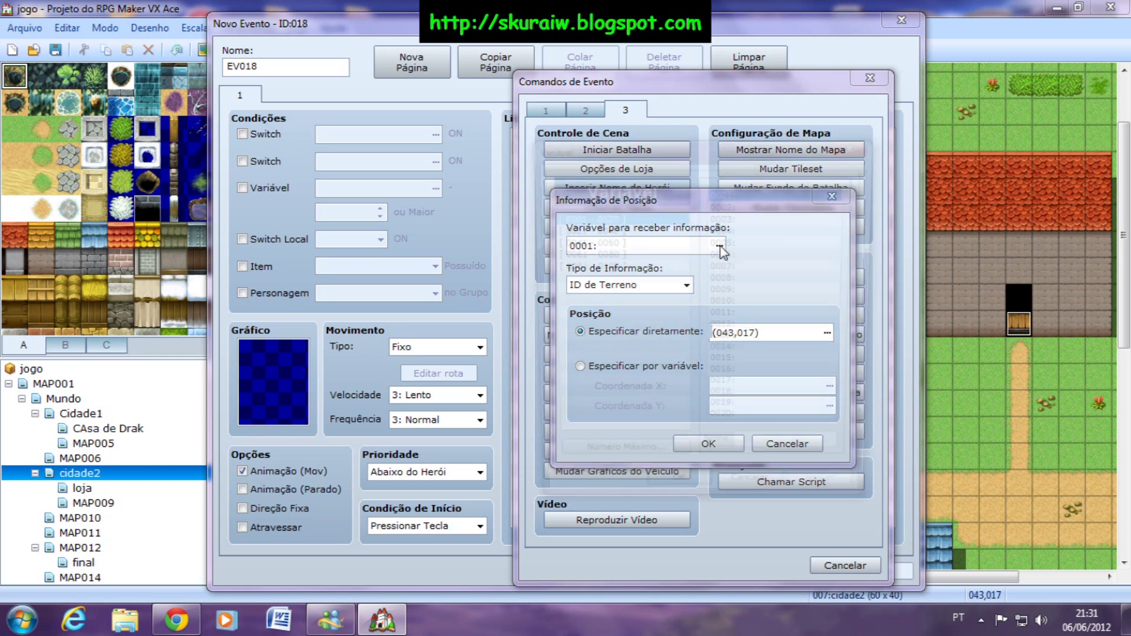
key("Return")
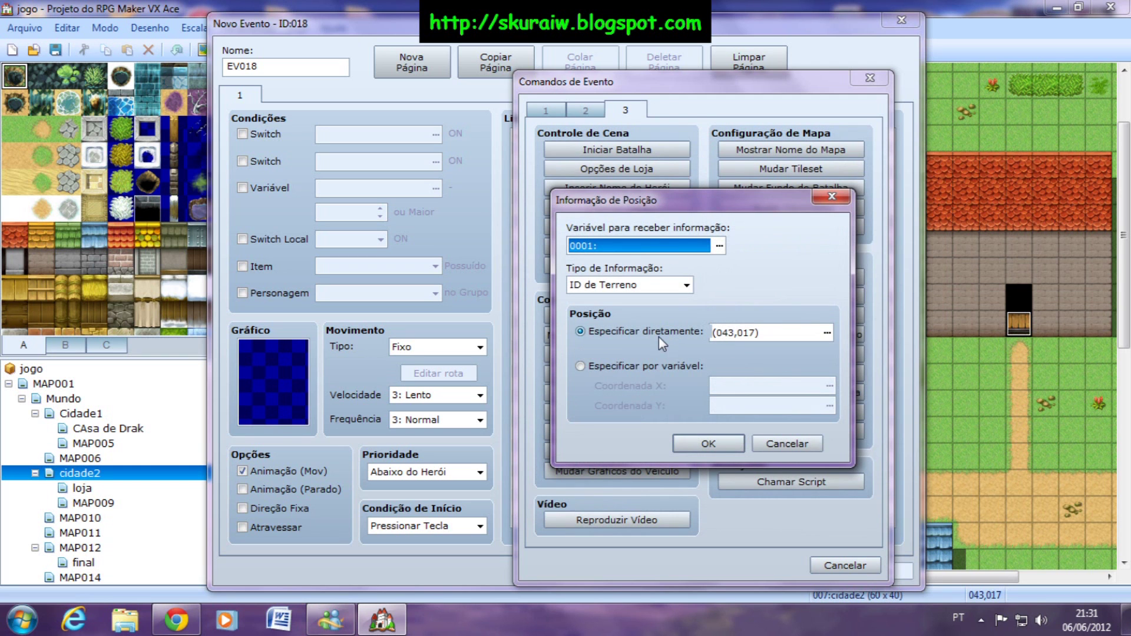
left_click(766, 333)
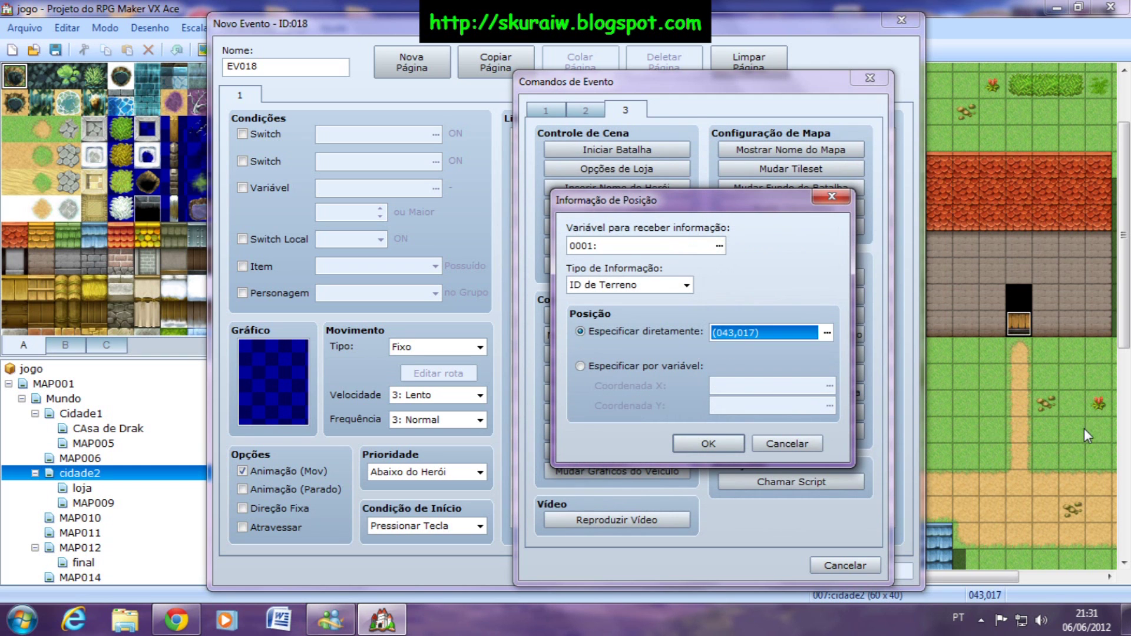
left_click(1002, 392)
left_click(1023, 399)
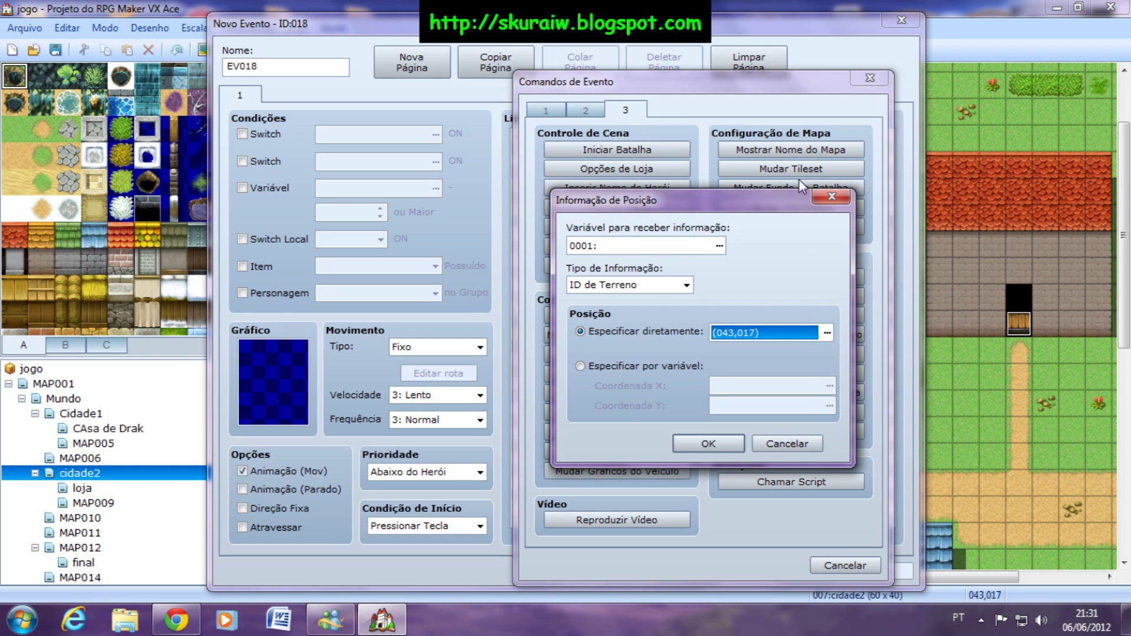
left_click(830, 198)
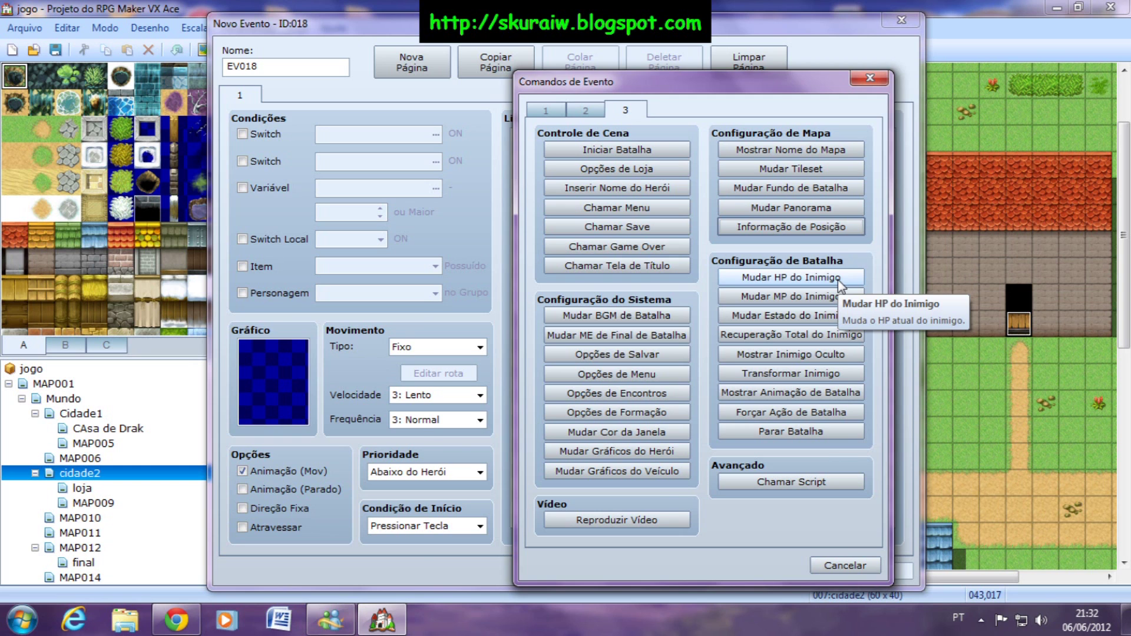
- Bring up the enemy HP change command and view the enemies it can target
left_click(839, 284)
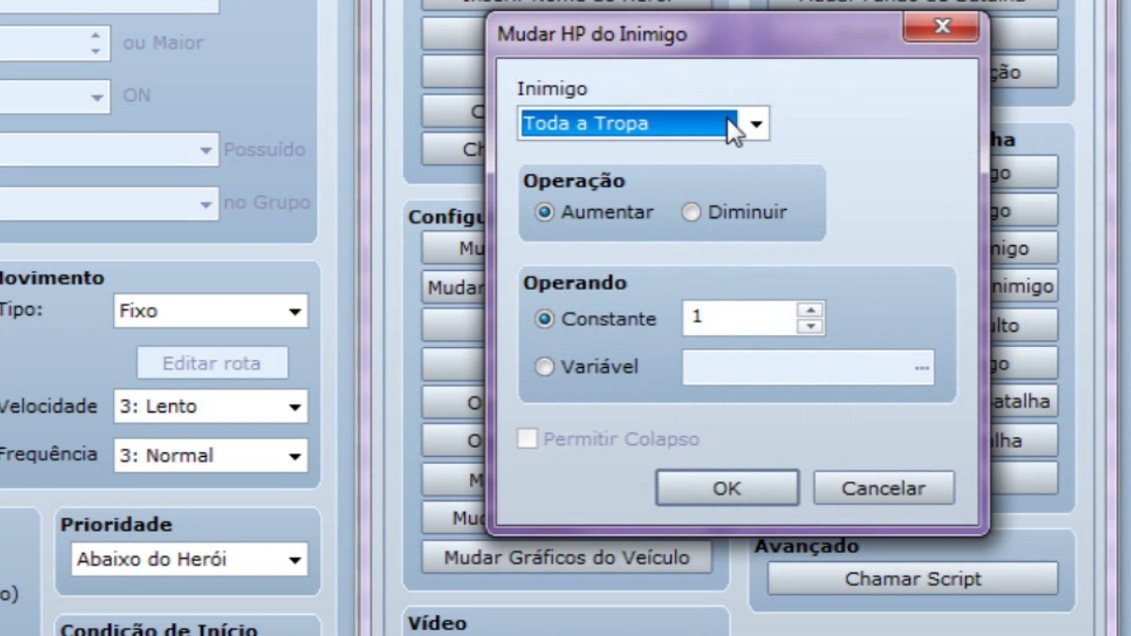
left_click_drag(782, 21, 510, 92)
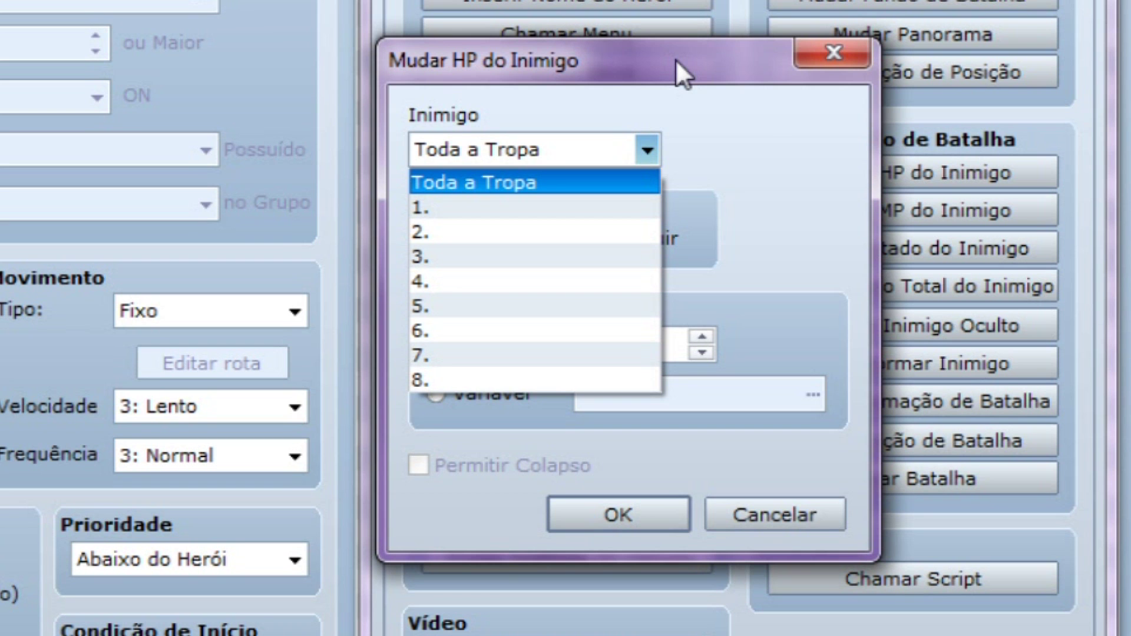
left_click(676, 59)
left_click_drag(631, 59, 689, 60)
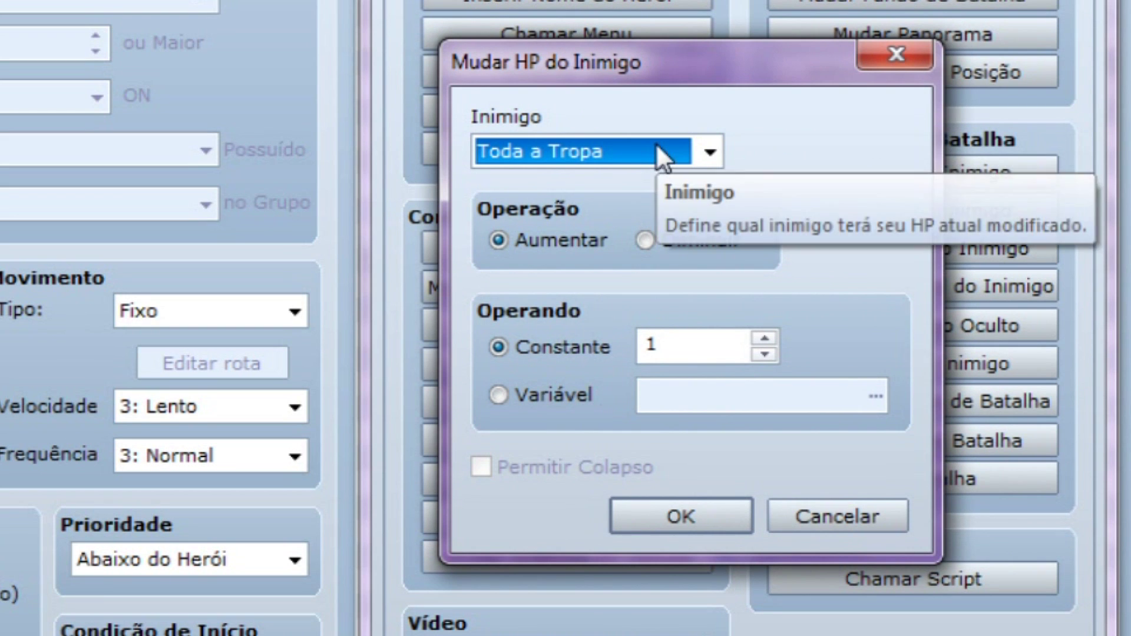
mouse_move(695, 165)
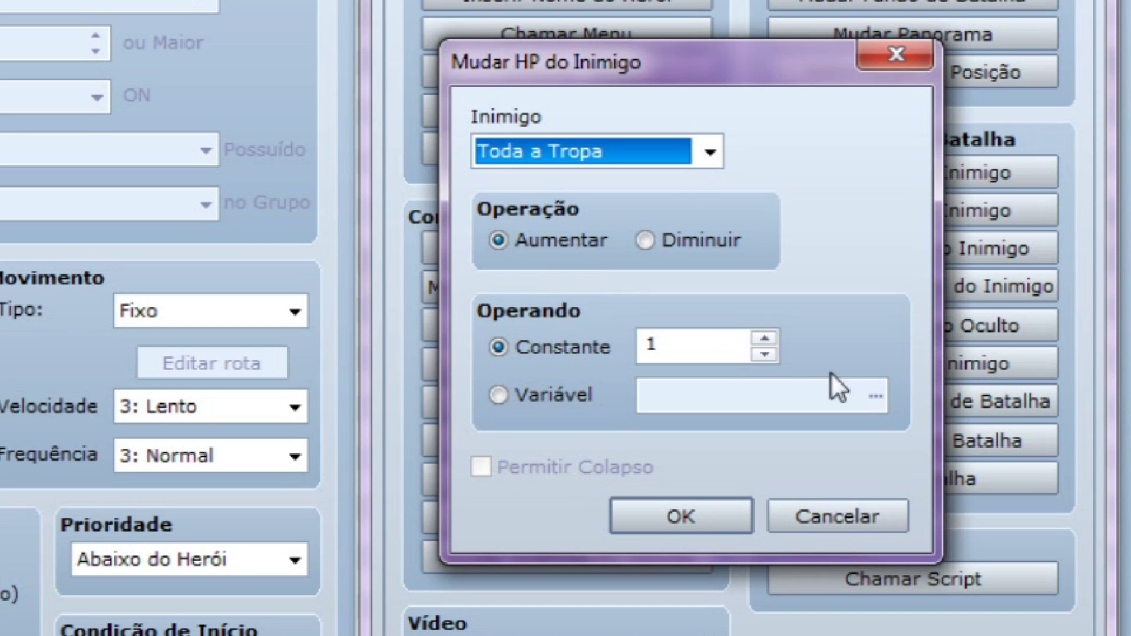
left_click_drag(765, 52, 755, 52)
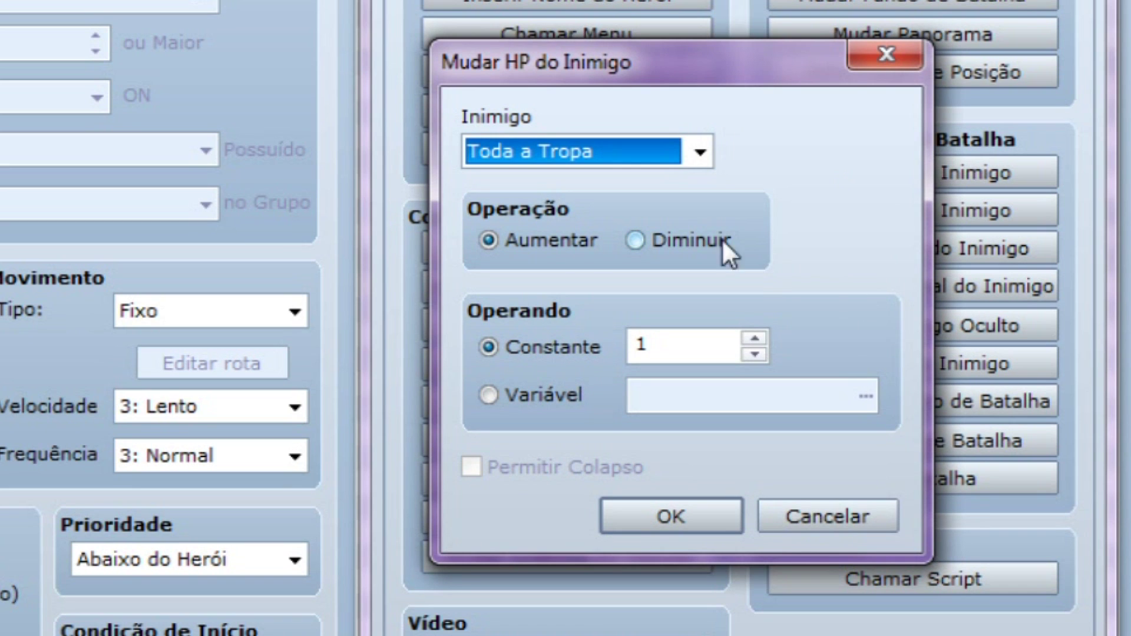
- Try the Diminuir operation with Permitir Colapso enabled in the enemy HP change, and discard the command
left_click(553, 239)
left_click(687, 345)
left_click(633, 243)
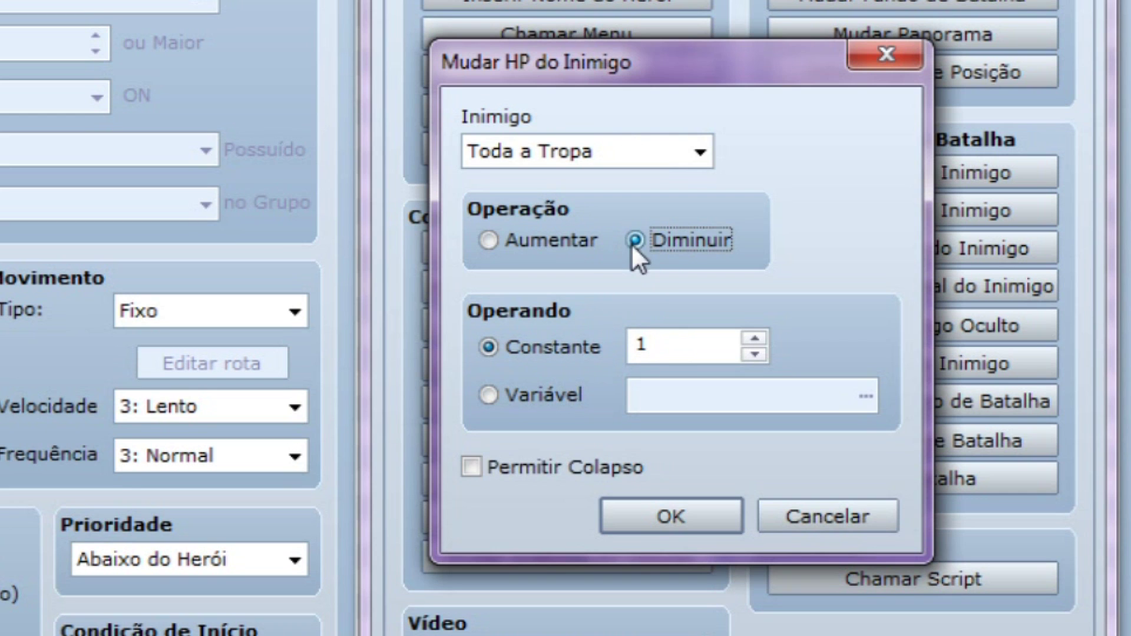
left_click(496, 467)
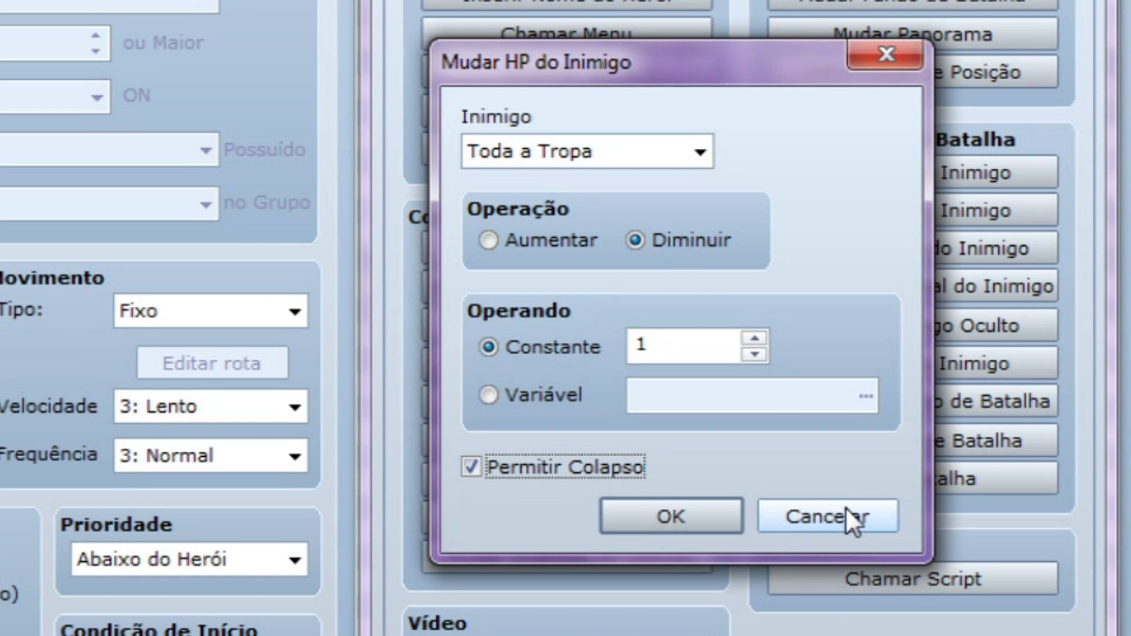
left_click(849, 512)
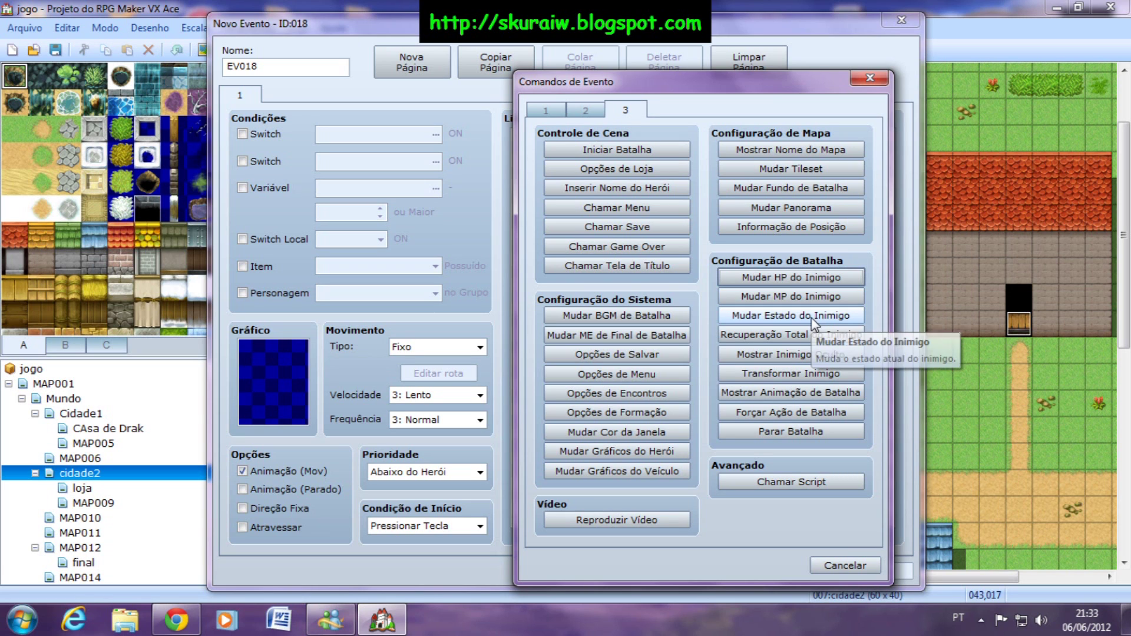
- View the target enemies offered by the enemy state change command, and close it without adding it
left_click(837, 322)
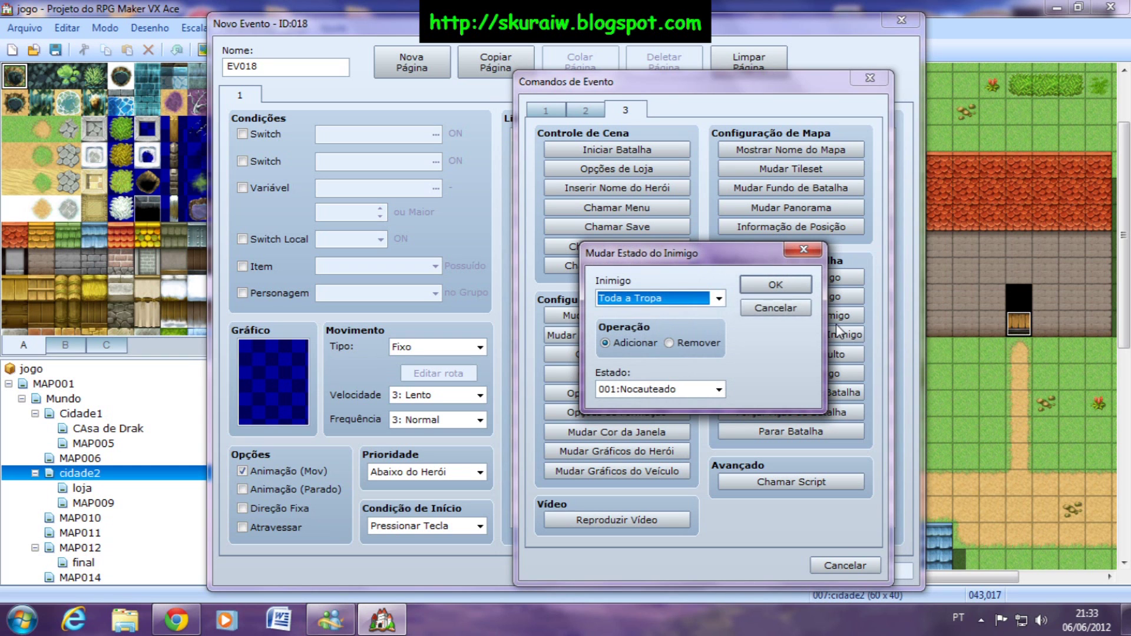
left_click(687, 301)
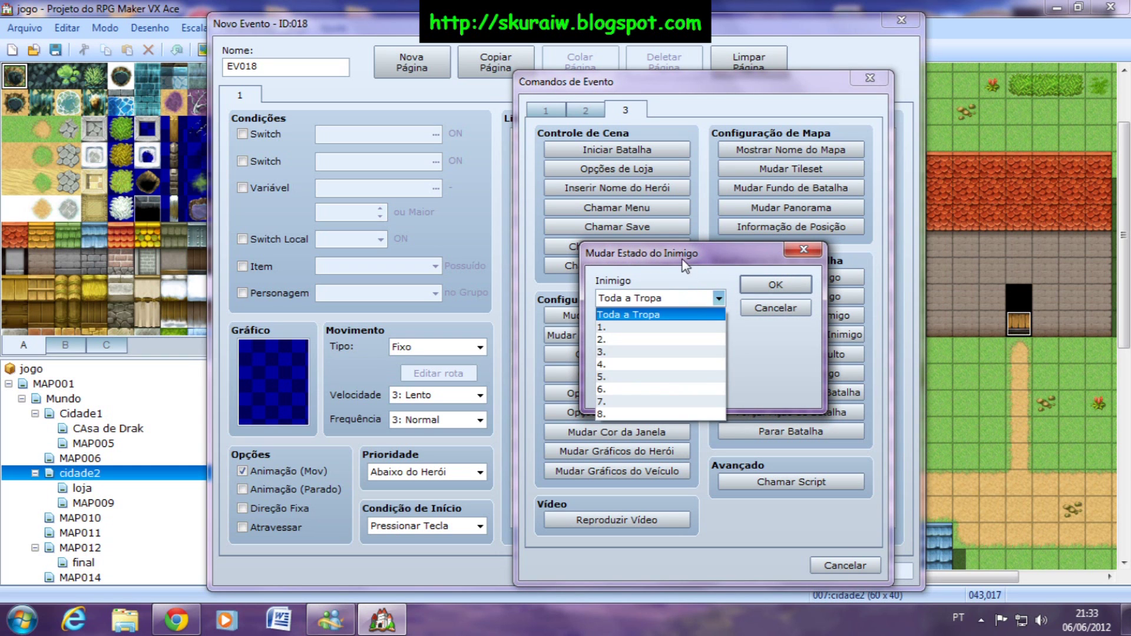
left_click(689, 267)
left_click_drag(711, 258, 520, 323)
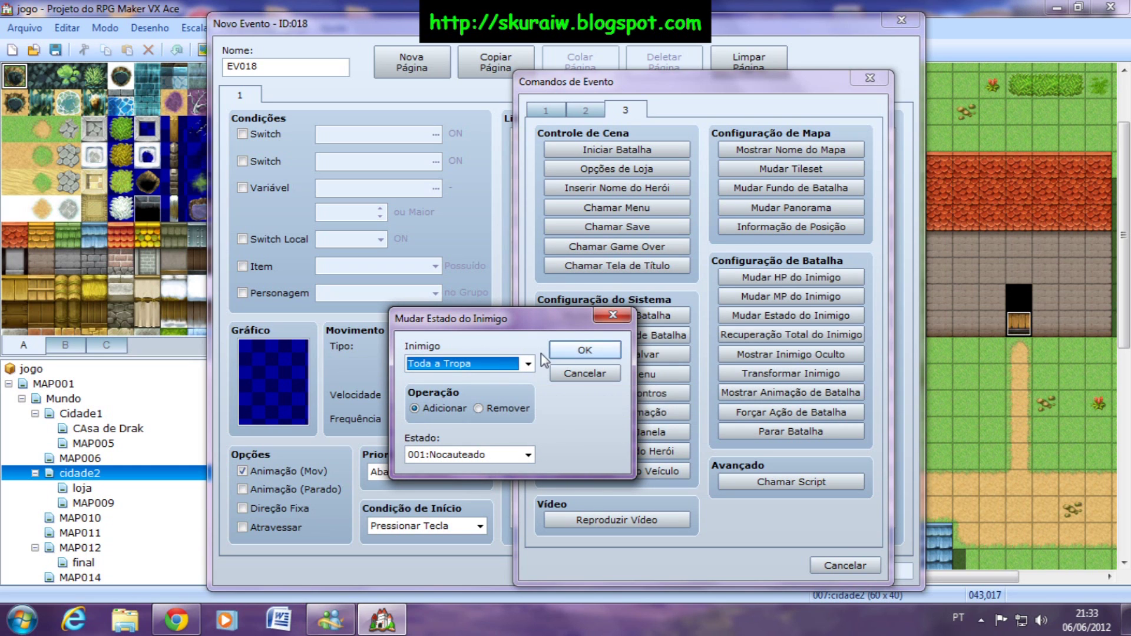
left_click(504, 361)
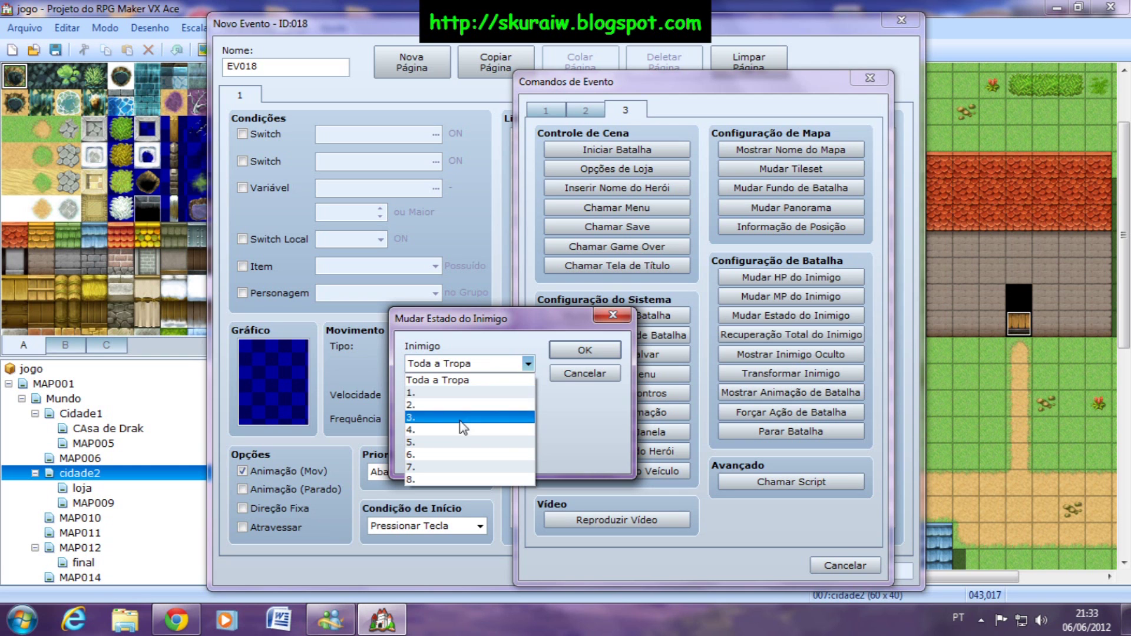
left_click(576, 378)
left_click(575, 377)
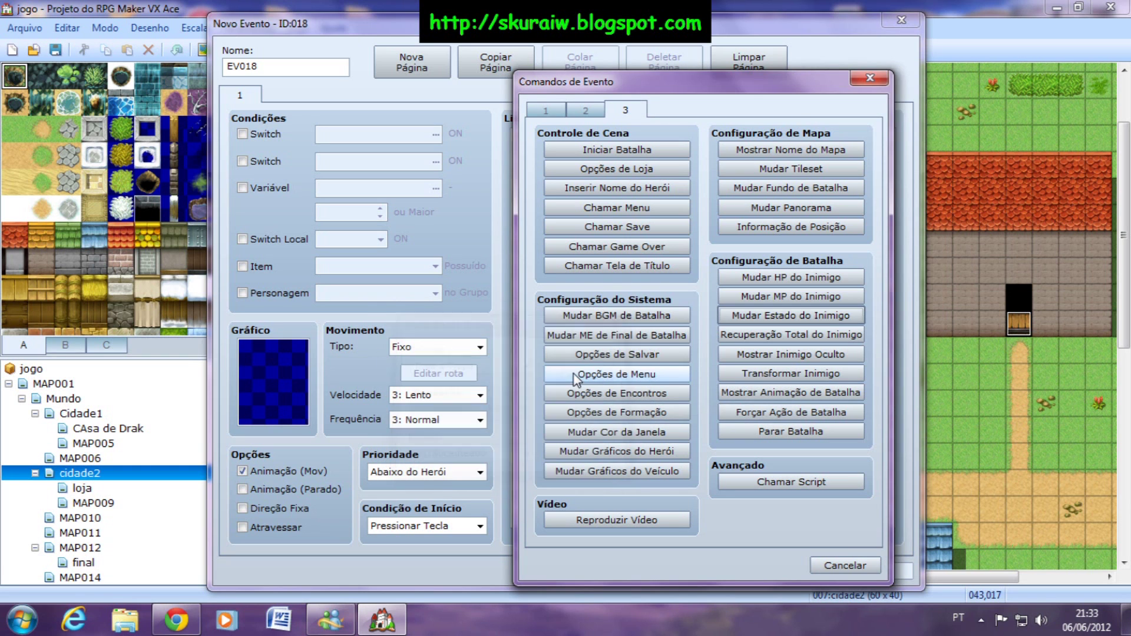
- View the target enemies offered by the enemy full recovery command, and close it without adding it
left_click(747, 339)
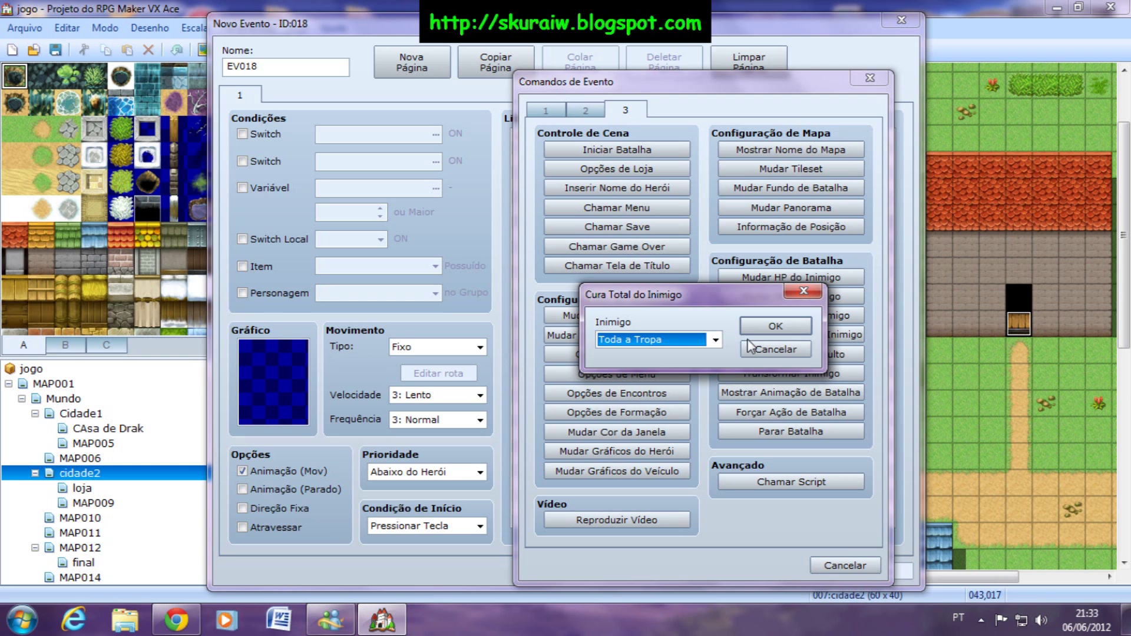
left_click_drag(713, 297, 583, 338)
left_click(585, 382)
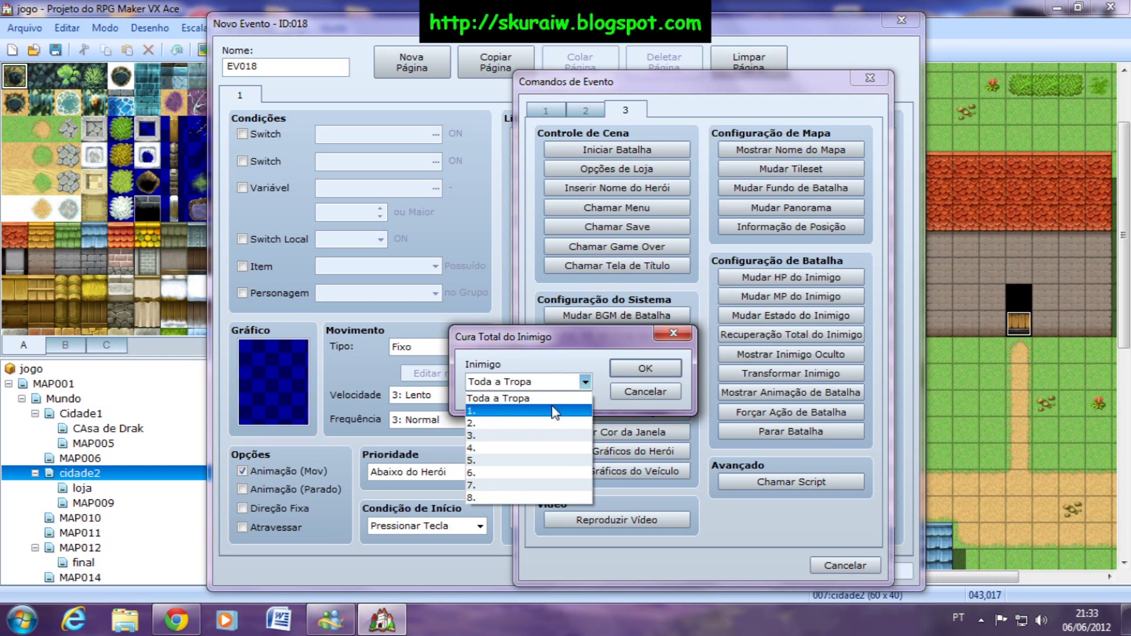
left_click(661, 393)
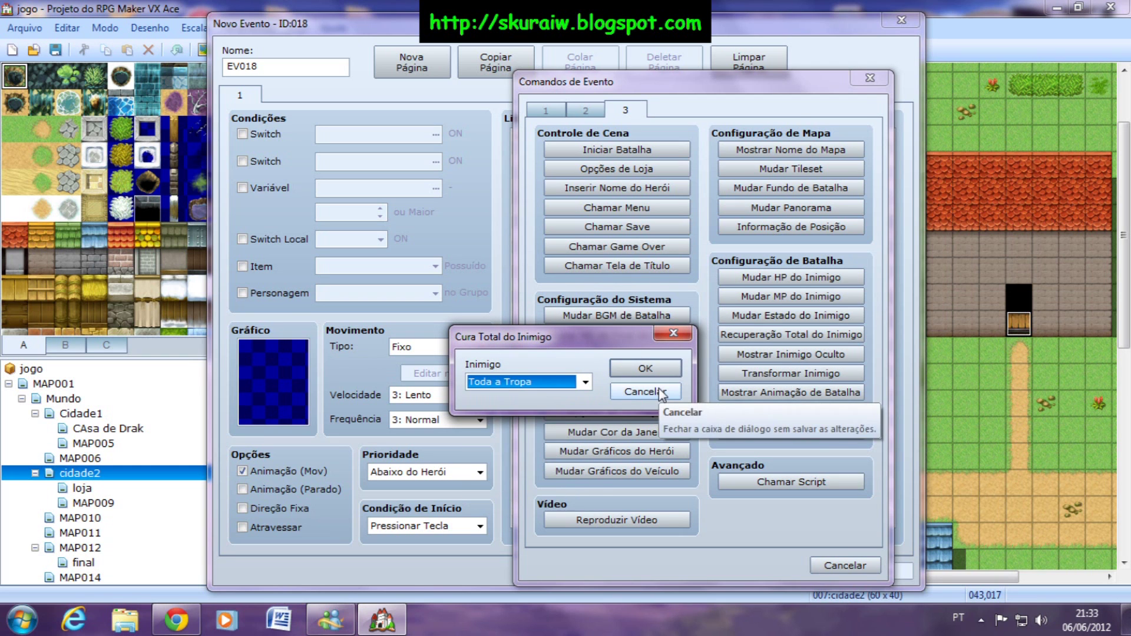
left_click(661, 393)
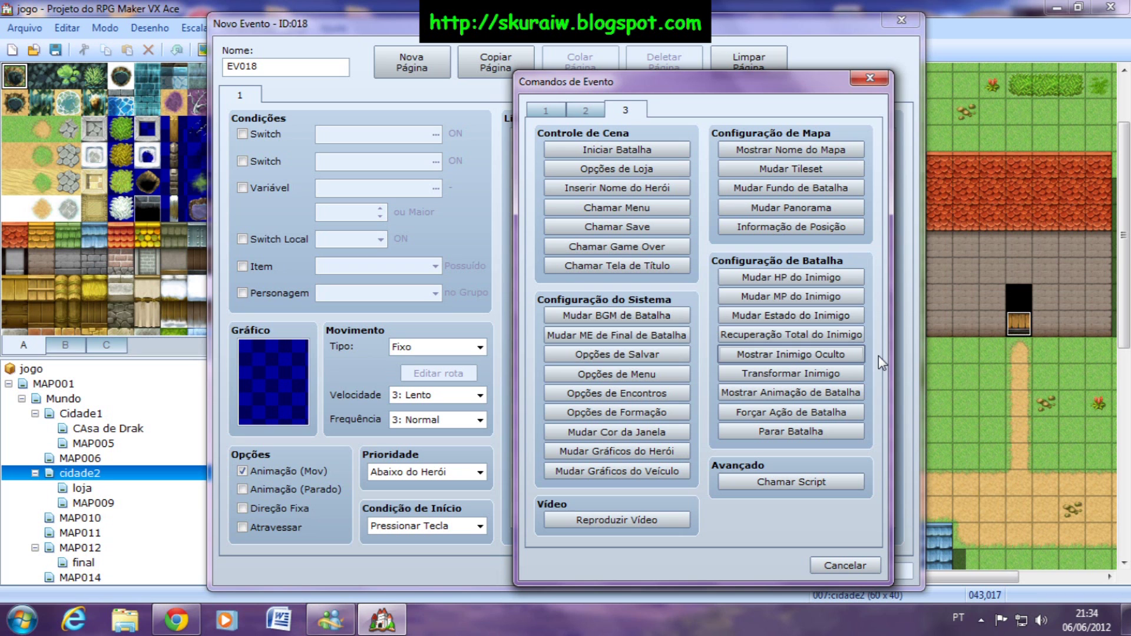
- Bring up the enemy transformation command, try enemy 2 as its target, and return the target to enemy 1
left_click(832, 374)
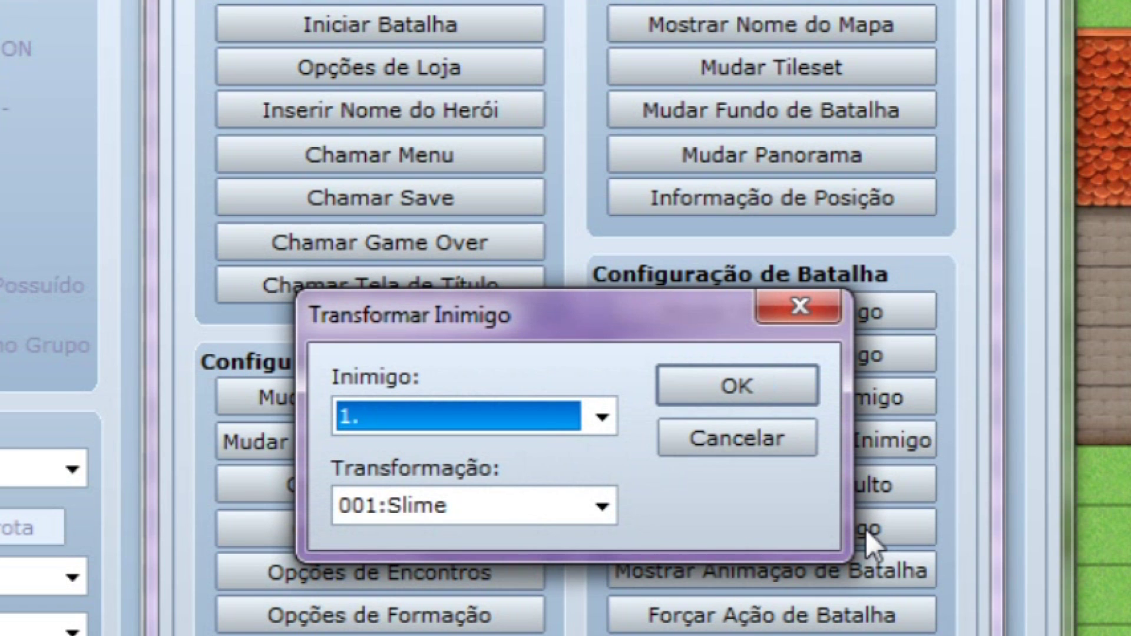
left_click(578, 426)
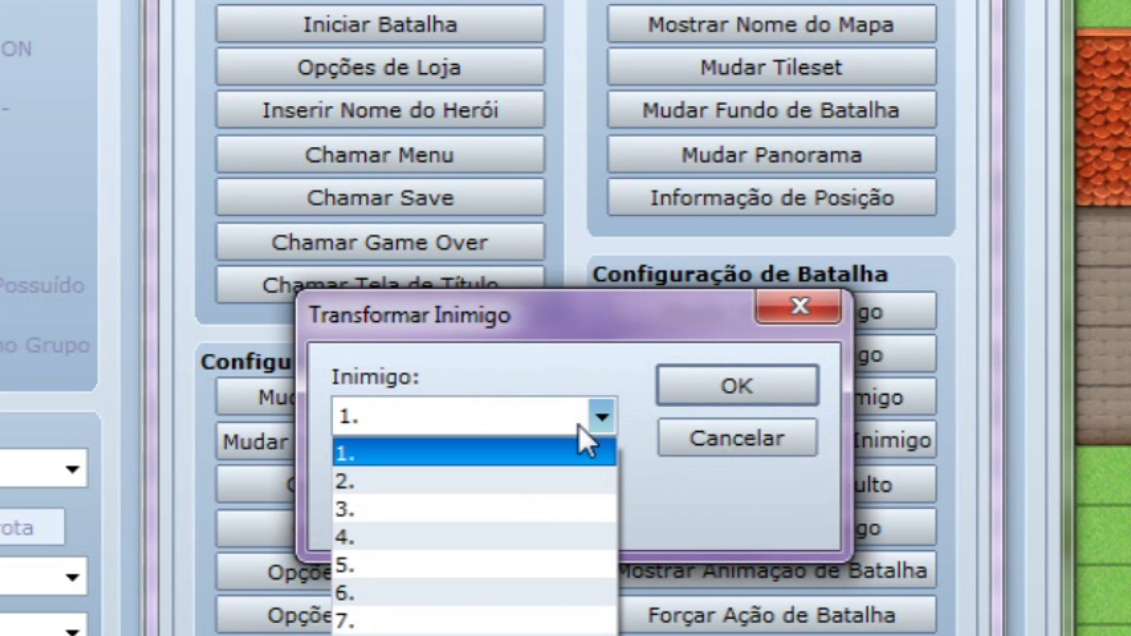
left_click(484, 483)
left_click(428, 429)
left_click(425, 480)
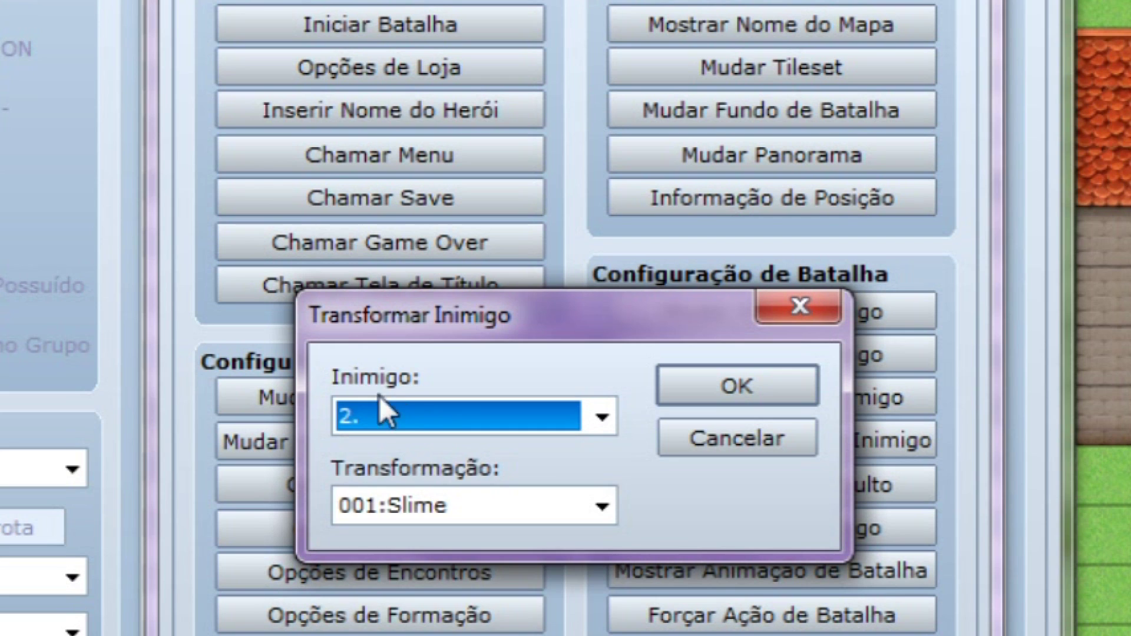
left_click(393, 416)
left_click(414, 462)
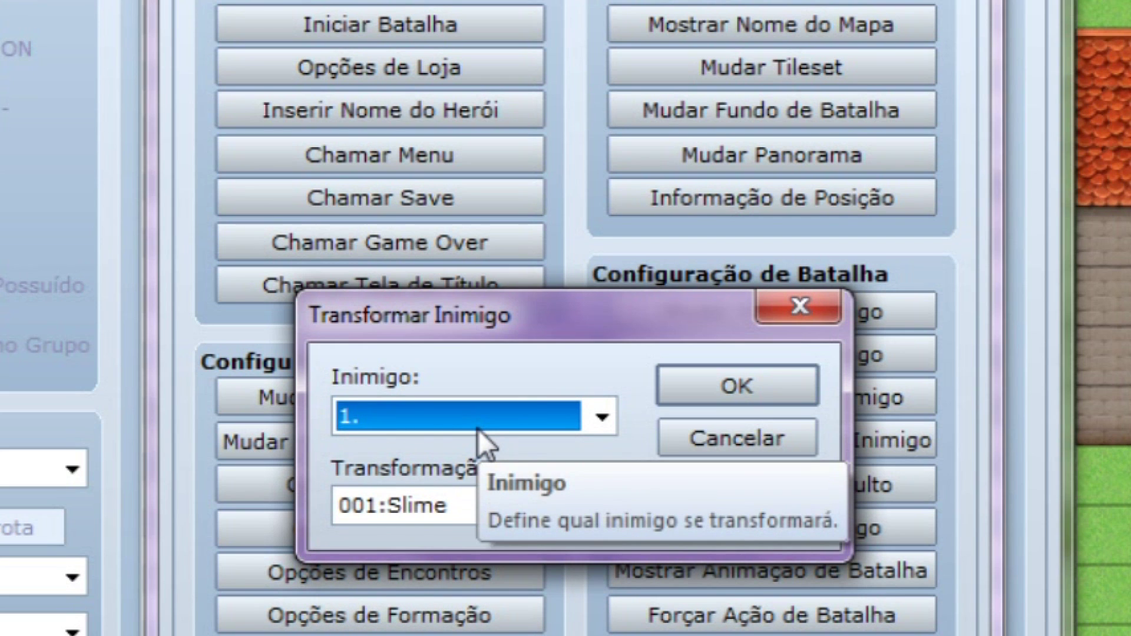
- Look over the monsters available as the enemy's transformation, and close the command without adding it
left_click(484, 506)
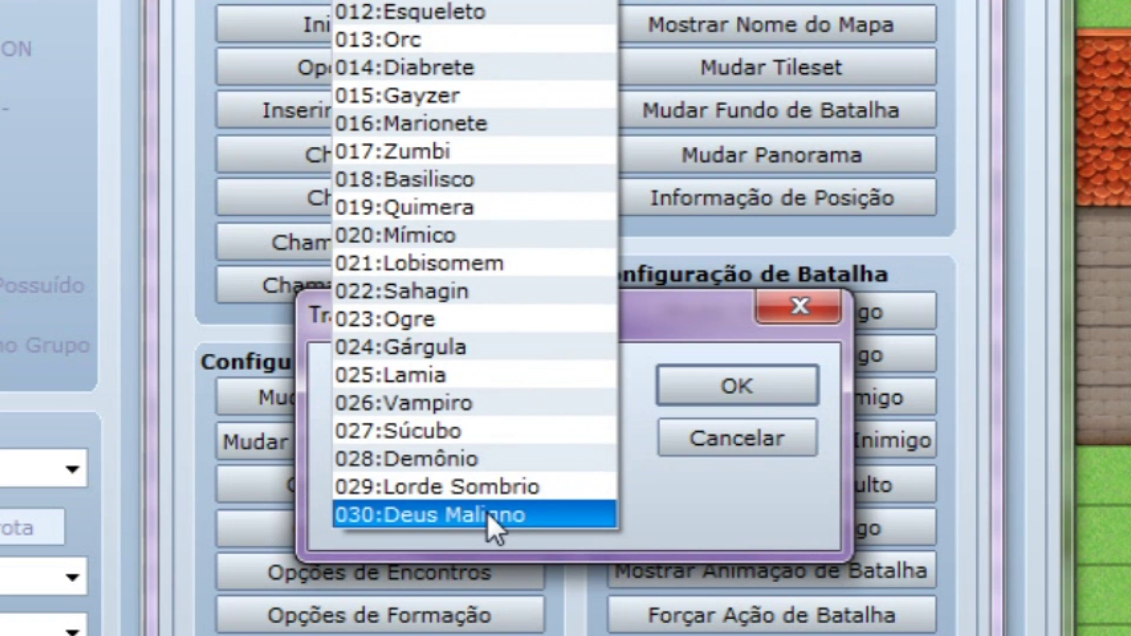
left_click(655, 496)
left_click(592, 511)
left_click(653, 496)
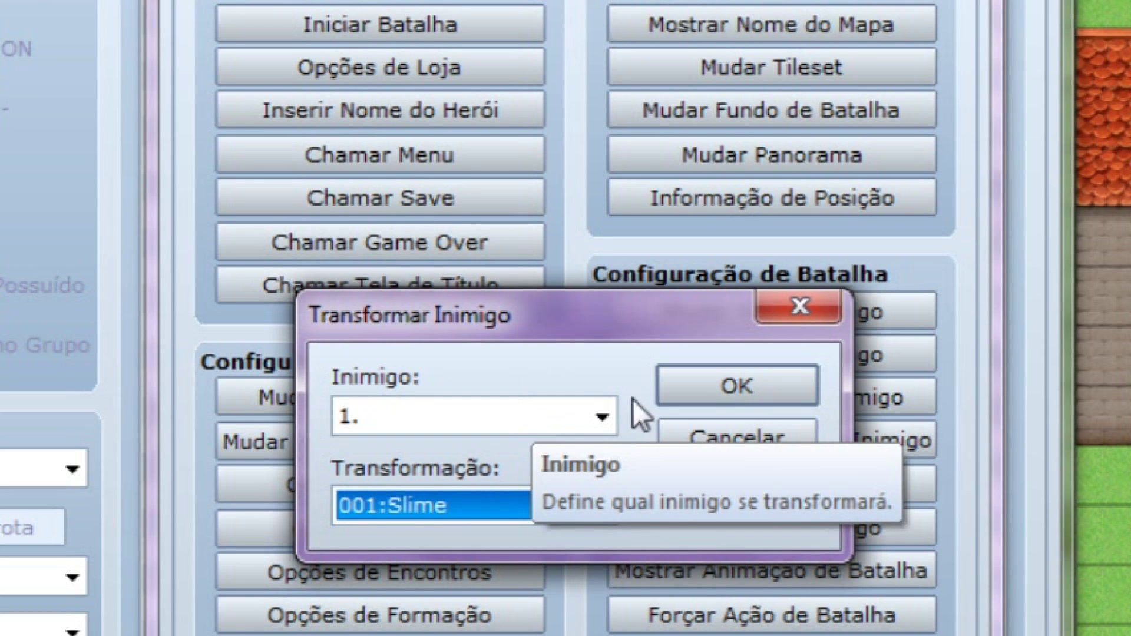
left_click(692, 432)
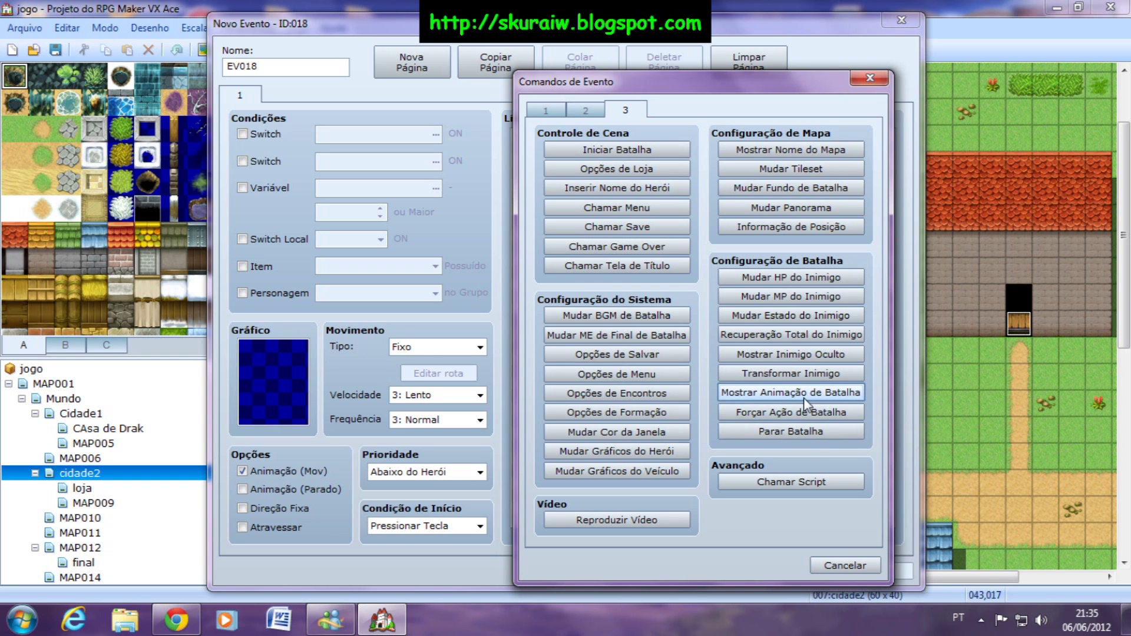
- Browse the target enemies and the animation list of the battle animation command, and close it without adding it
left_click(803, 394)
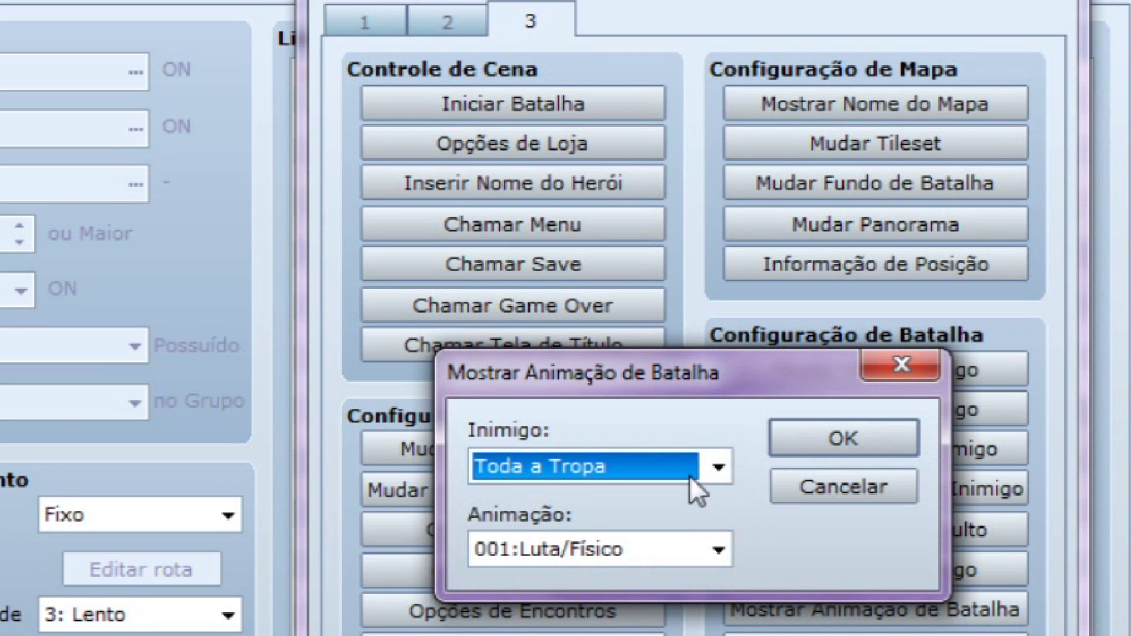
left_click(681, 472)
left_click(717, 437)
left_click(694, 548)
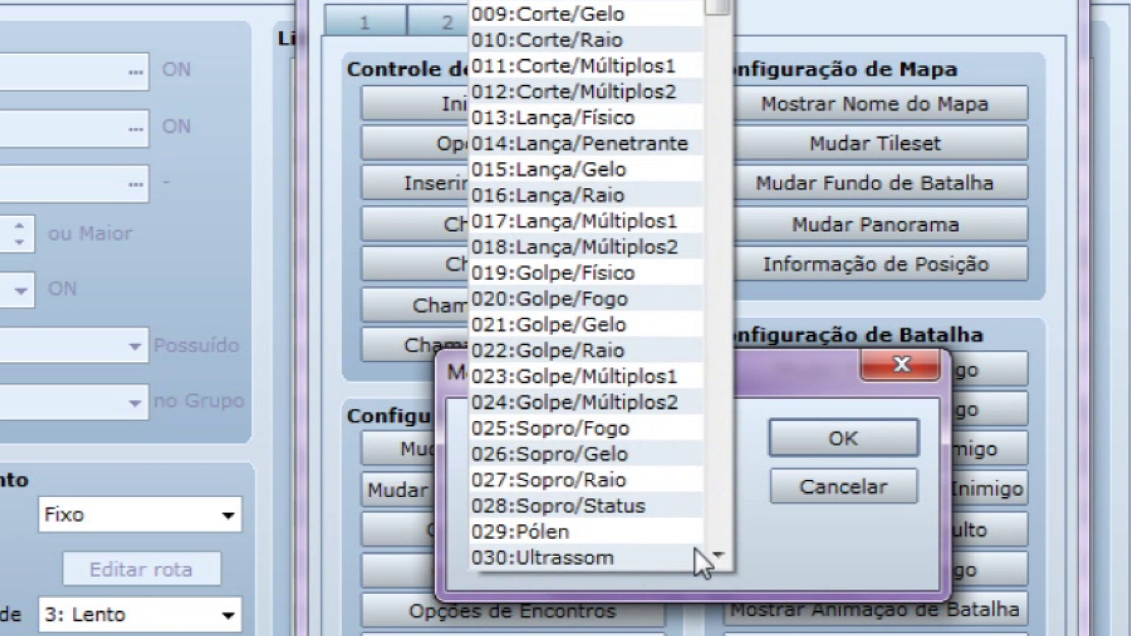
left_click_drag(715, 7, 709, 68)
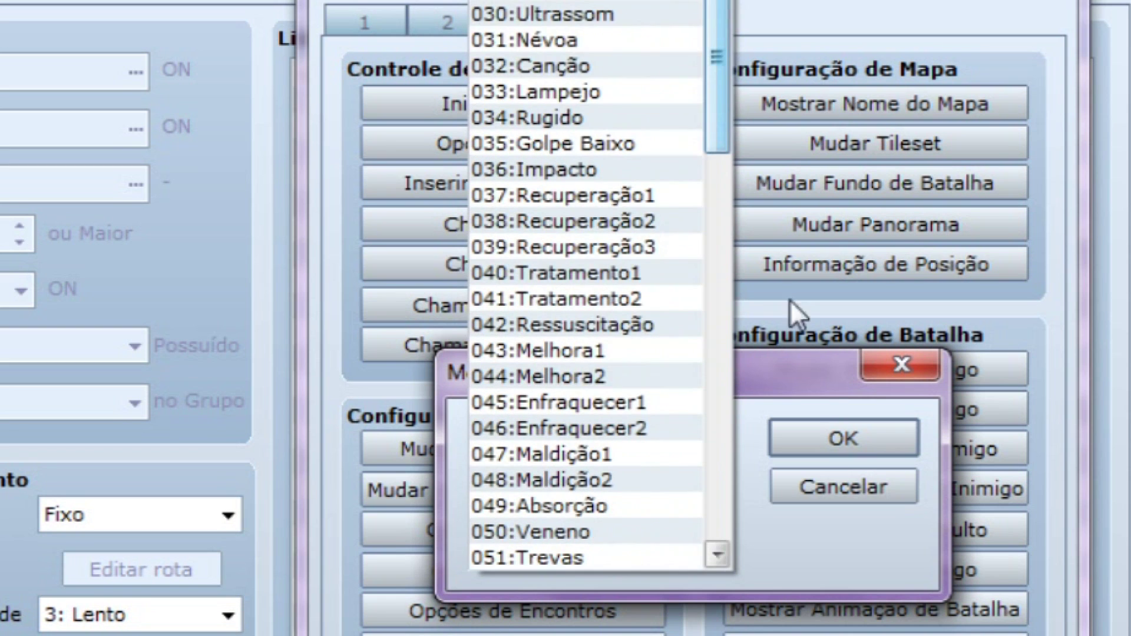
left_click(826, 491)
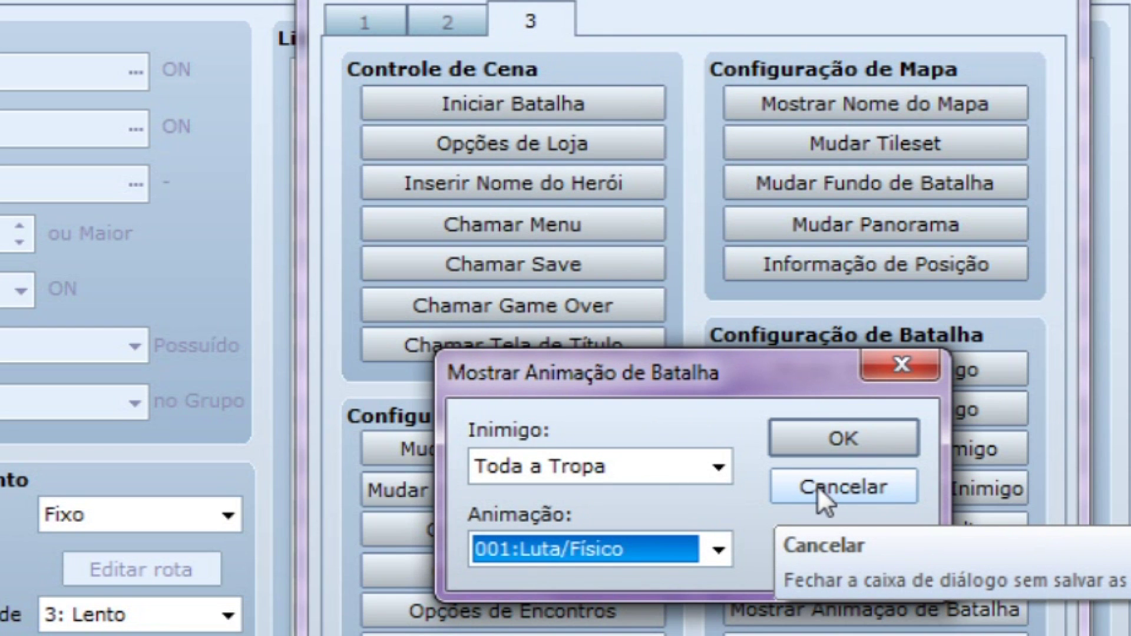
left_click(818, 487)
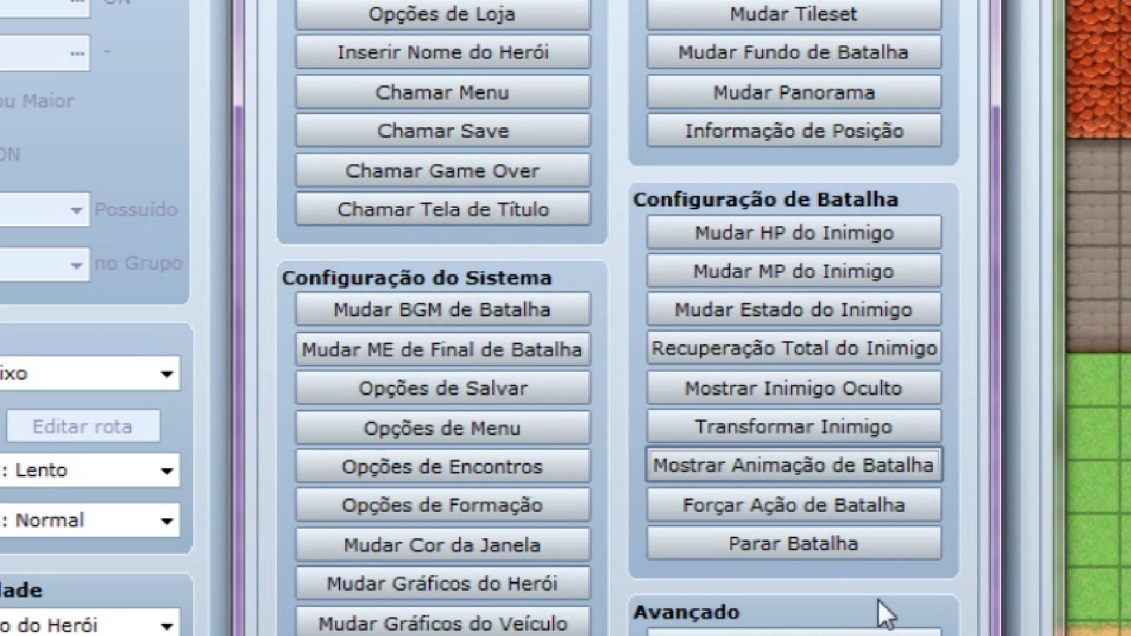
- Bring up the force battle action command and browse its enemy subjects, skills and action targets
left_click(833, 514)
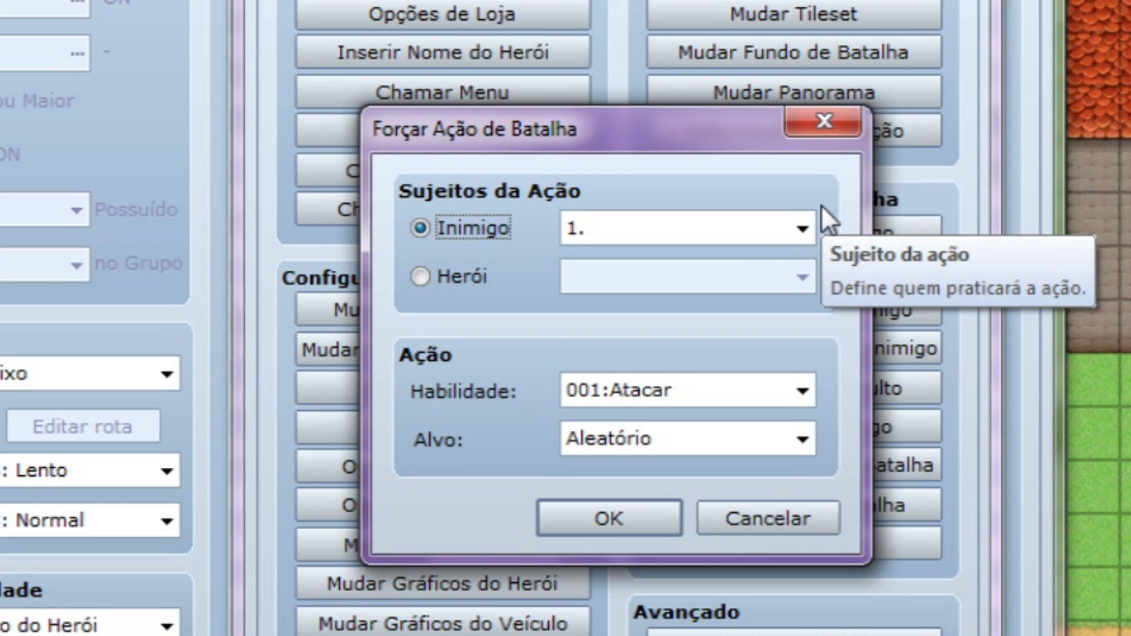
left_click(757, 229)
left_click(756, 227)
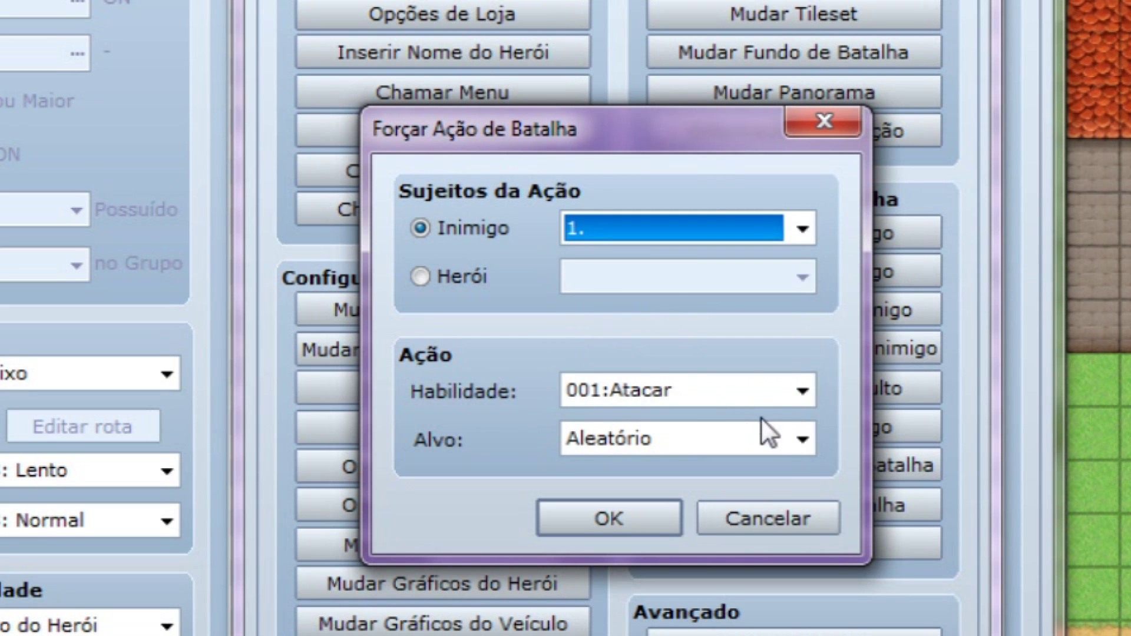
left_click(760, 393)
left_click(860, 348)
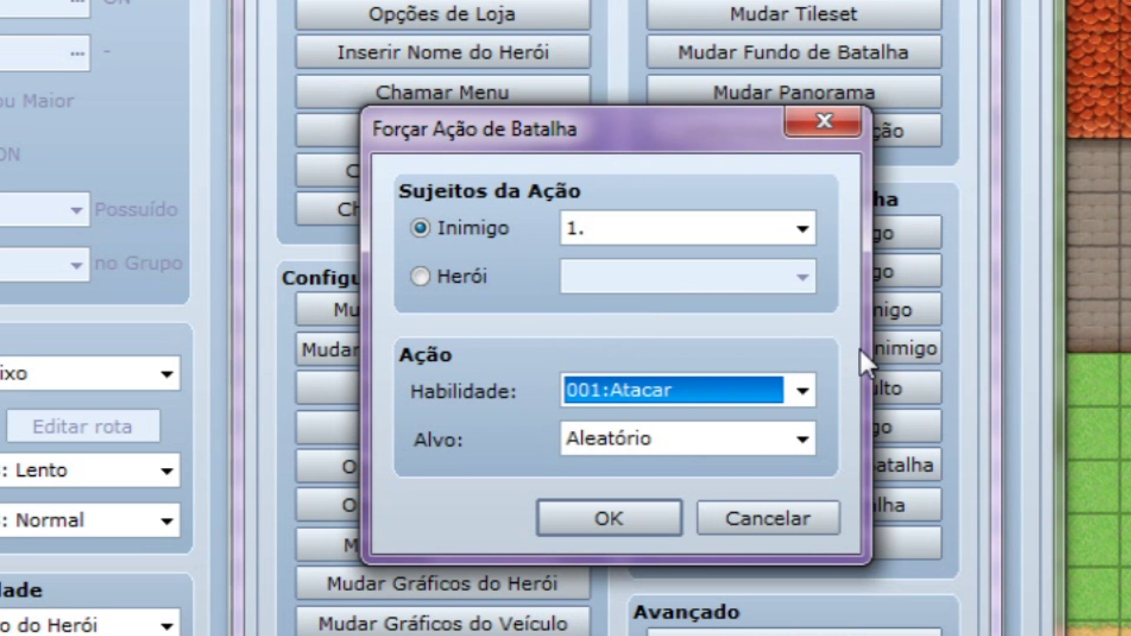
left_click(761, 437)
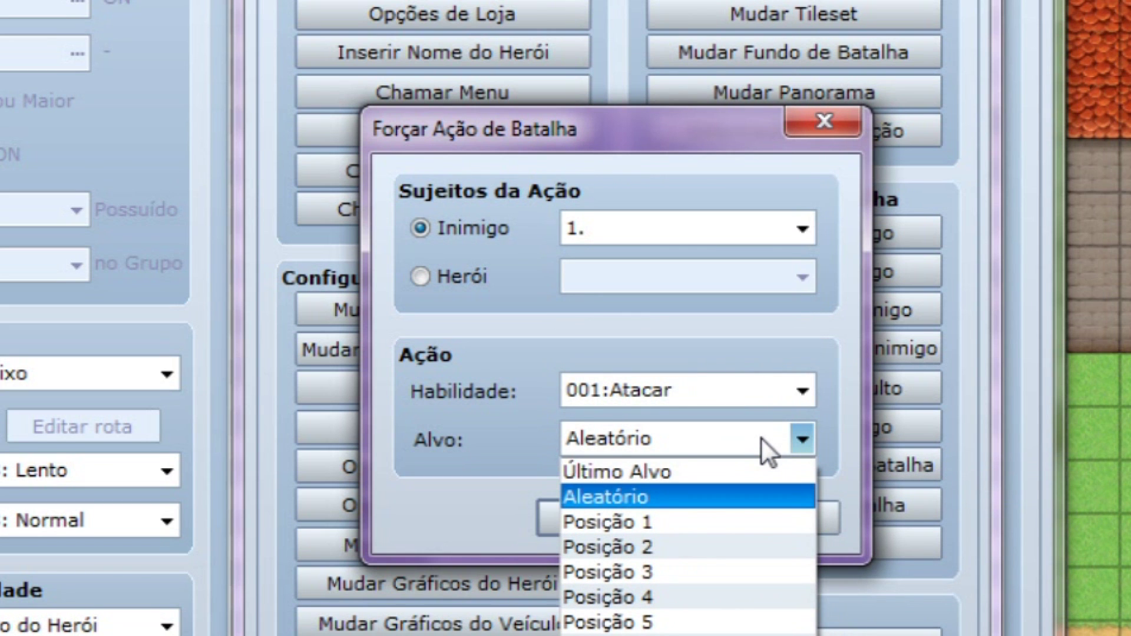
- Switch the forced action's subject to a hero, view the available heroes and targets, and close the command without adding it
left_click(501, 278)
left_click(463, 277)
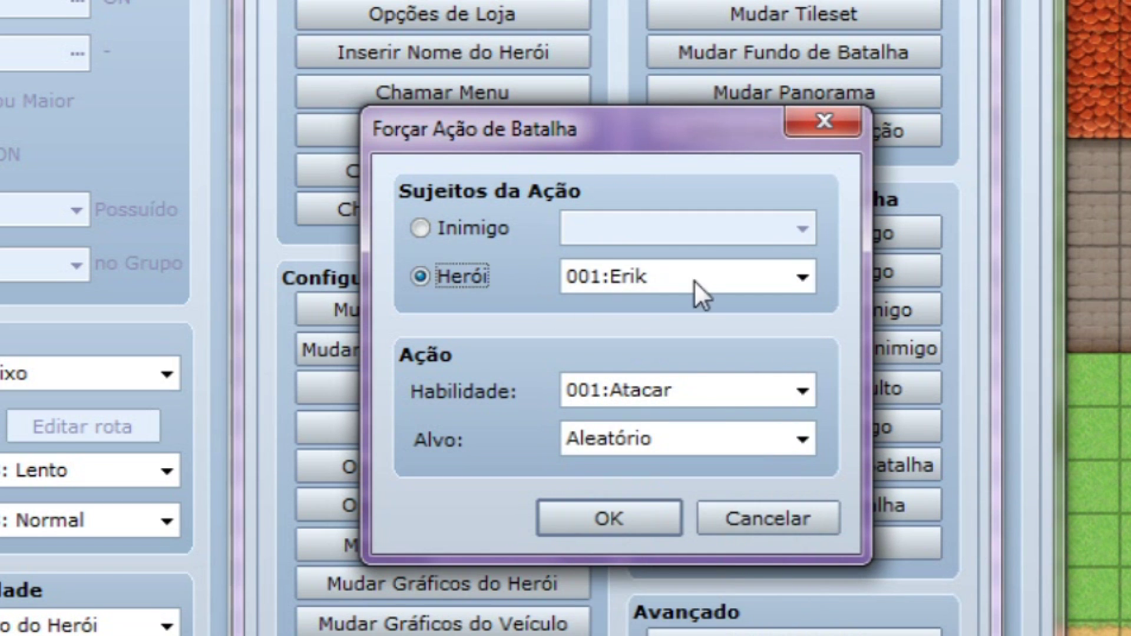
left_click(695, 279)
key("Escape")
mouse_move(592, 433)
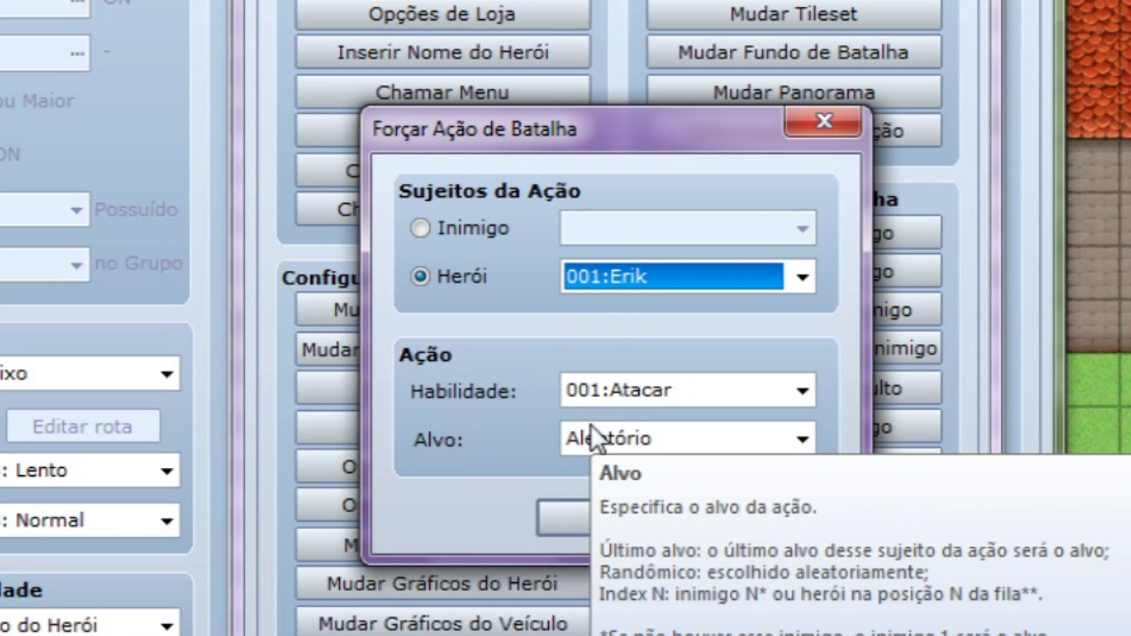
left_click(628, 433)
left_click(628, 434)
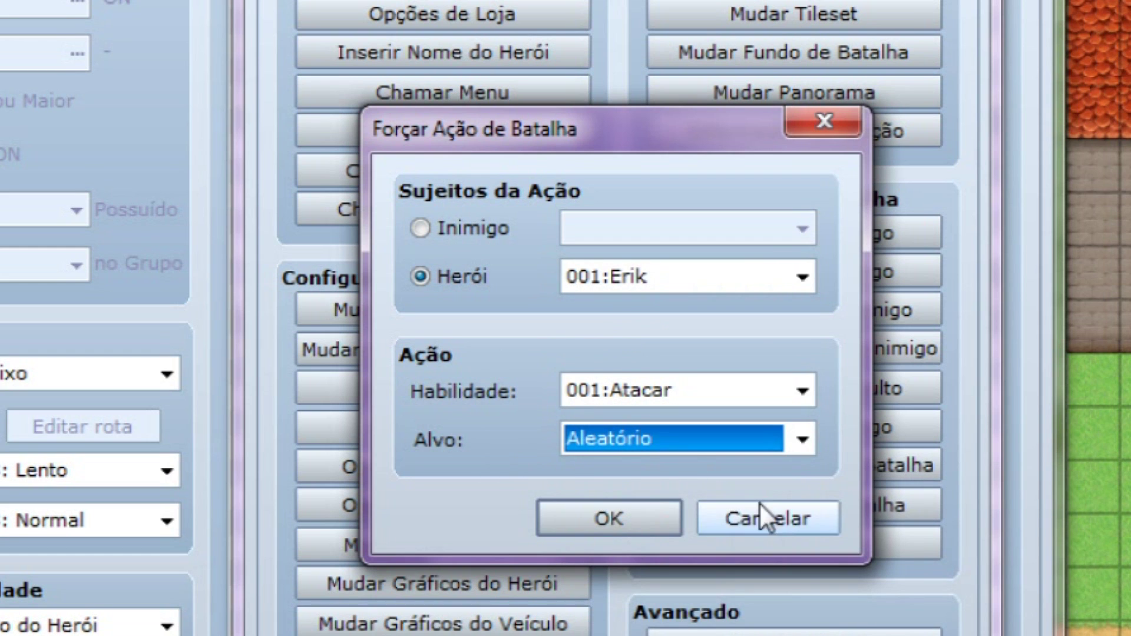
left_click(770, 518)
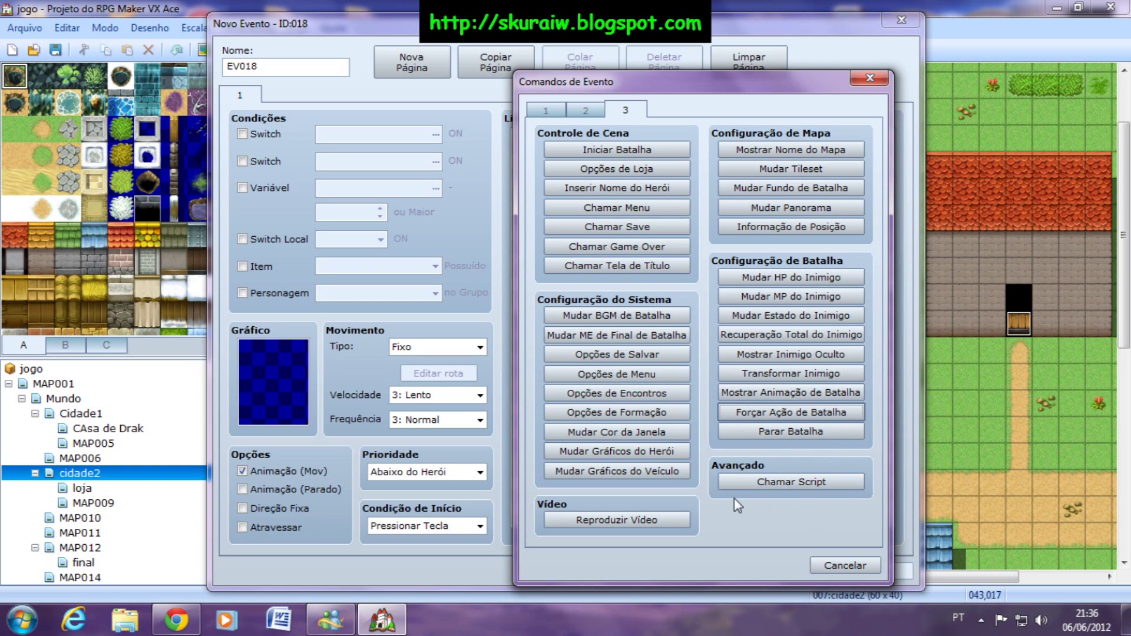
- View the empty script call command, cancel it, and close the event command list and the new event EV018 without saving
left_click(779, 483)
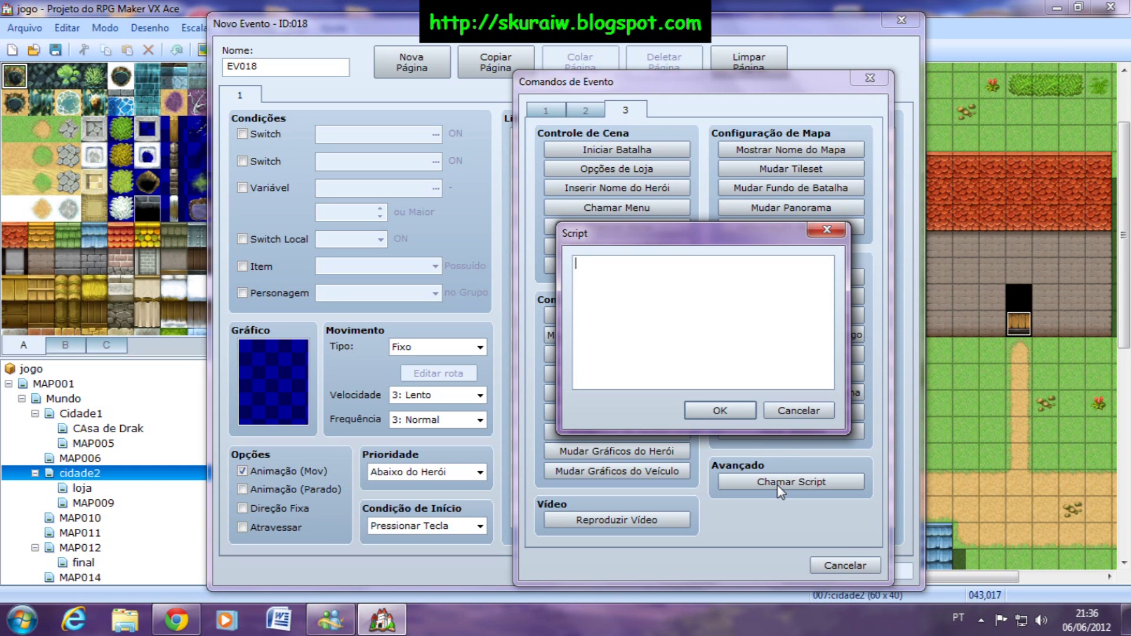
left_click(788, 407)
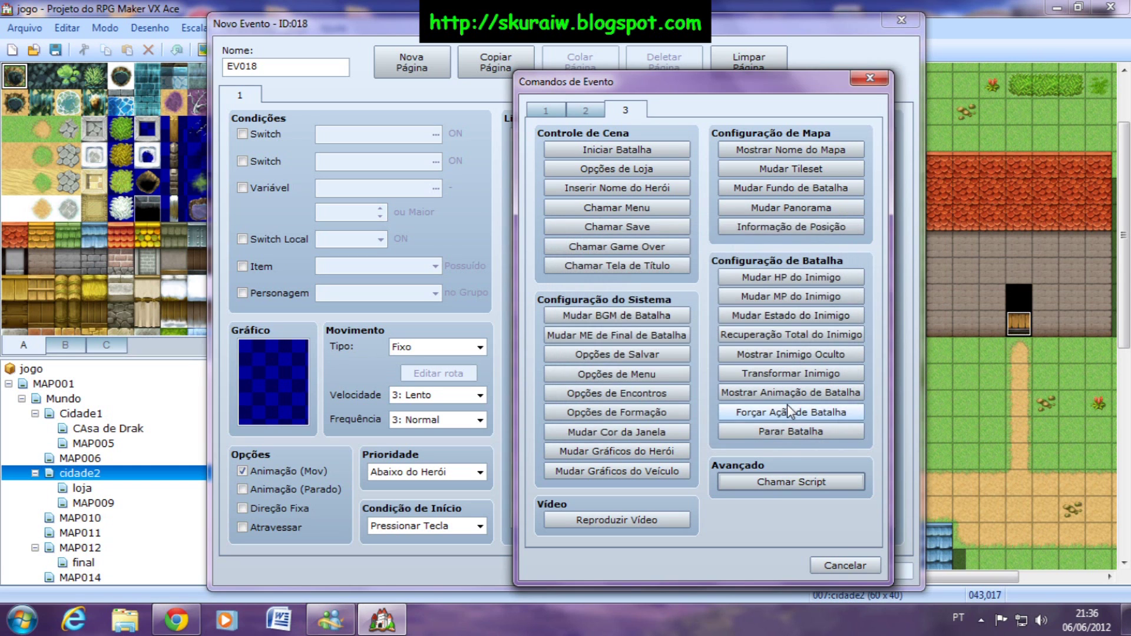
left_click(869, 79)
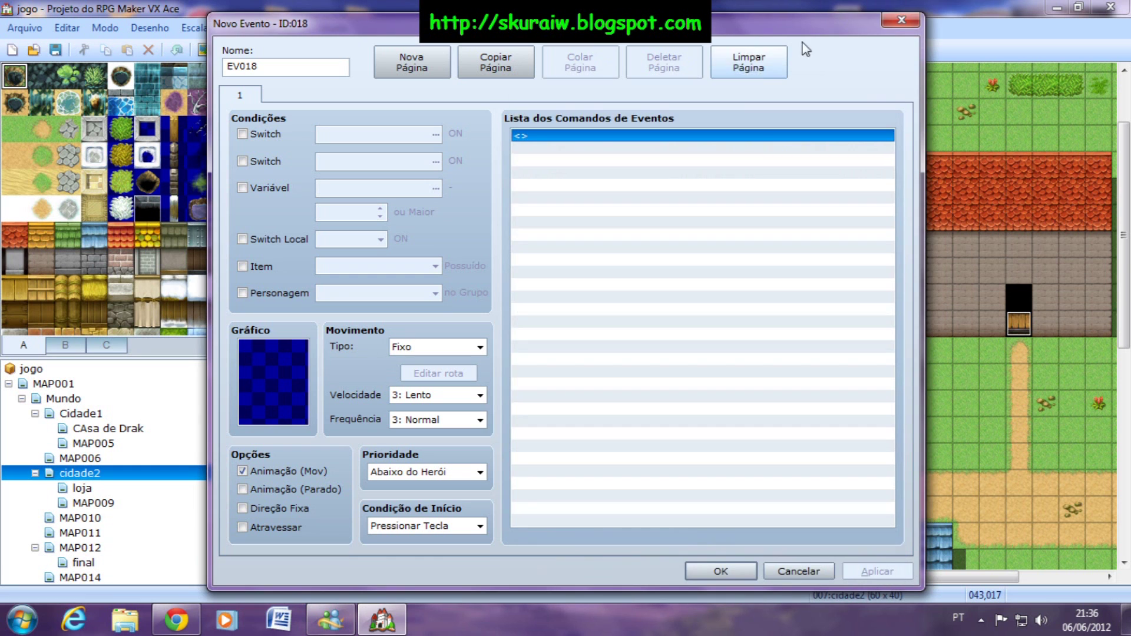
left_click(901, 21)
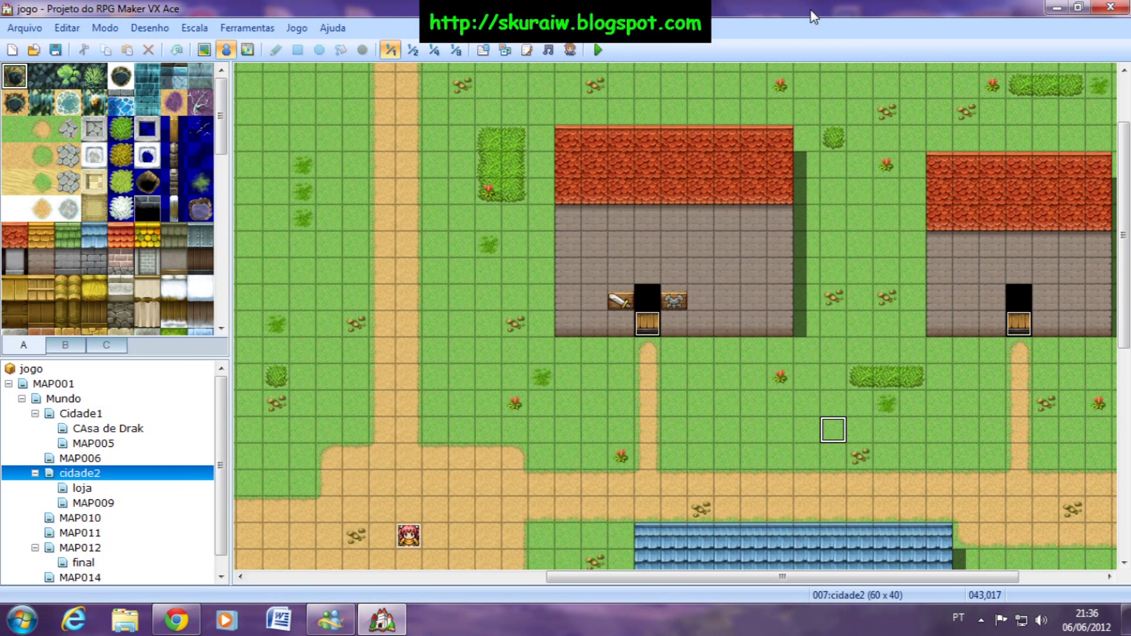
left_click_drag(799, 574, 862, 579)
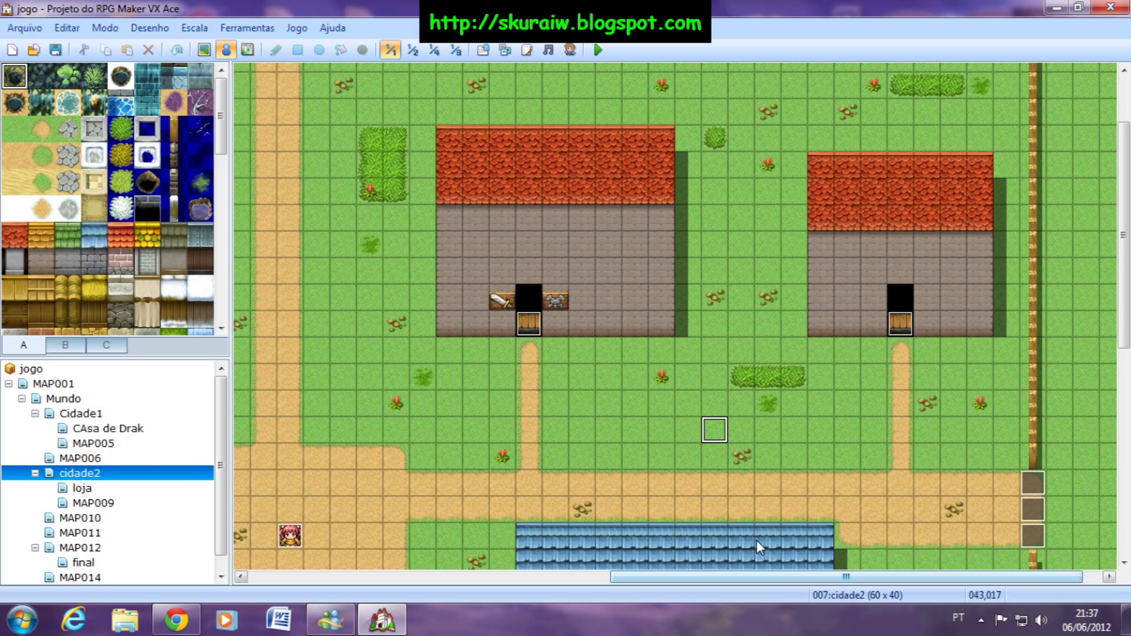
mouse_move(744, 576)
left_mouse_down()
mouse_move(690, 560)
mouse_move(747, 556)
left_mouse_up()
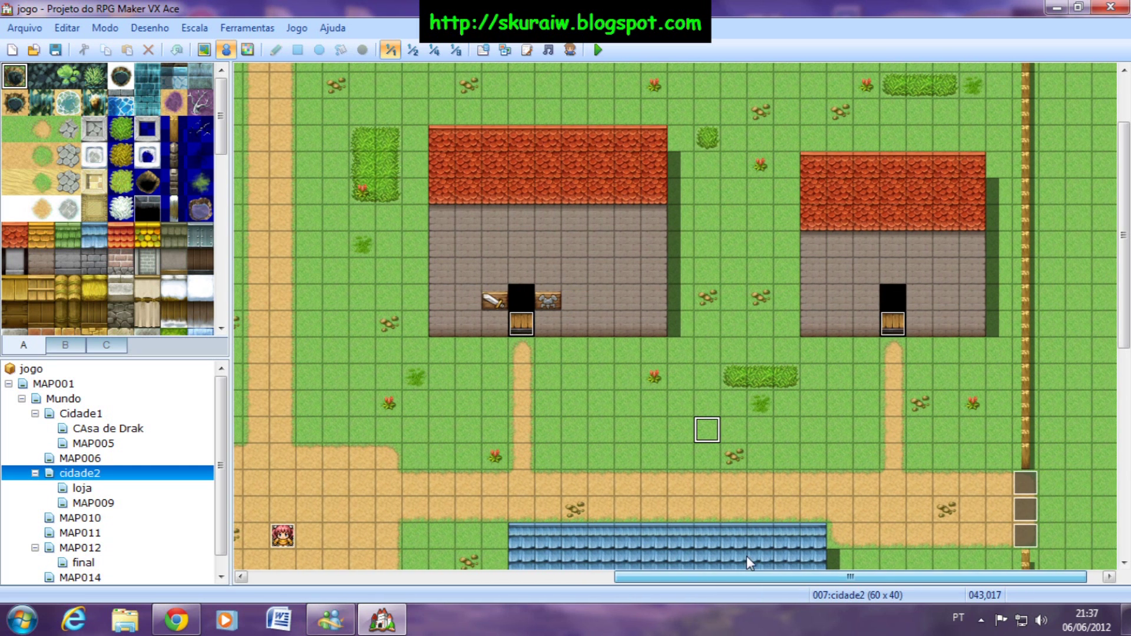